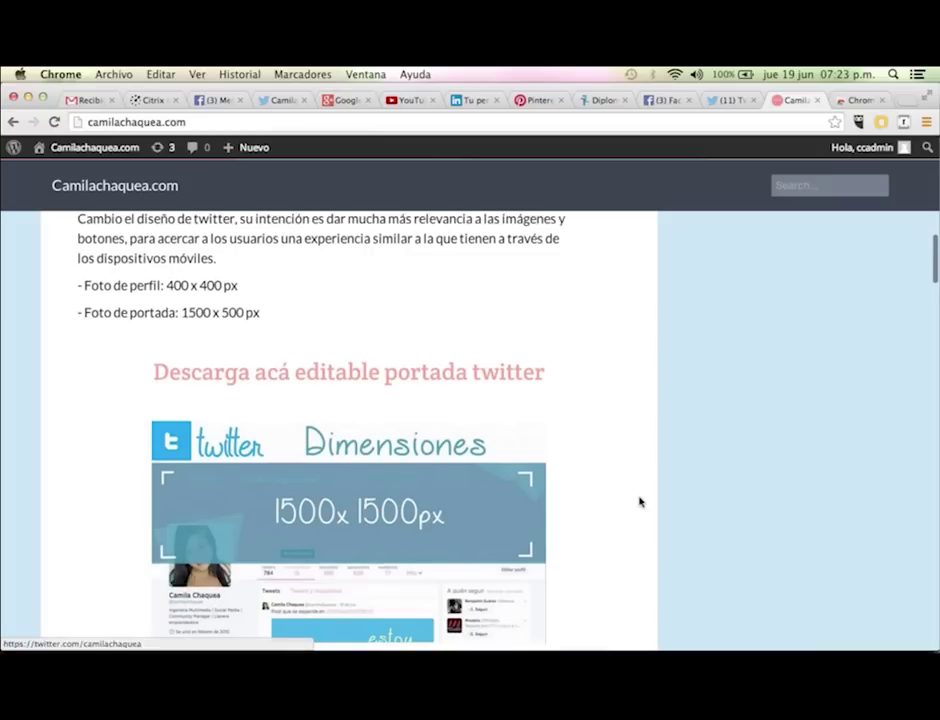
Examine the recommended cover, profile and post image sizes for Twitter, Google+, Facebook, YouTube and LinkedIn in the blog article.
scroll(640, 502, "down", 2)
scroll(640, 502, "down", 1)
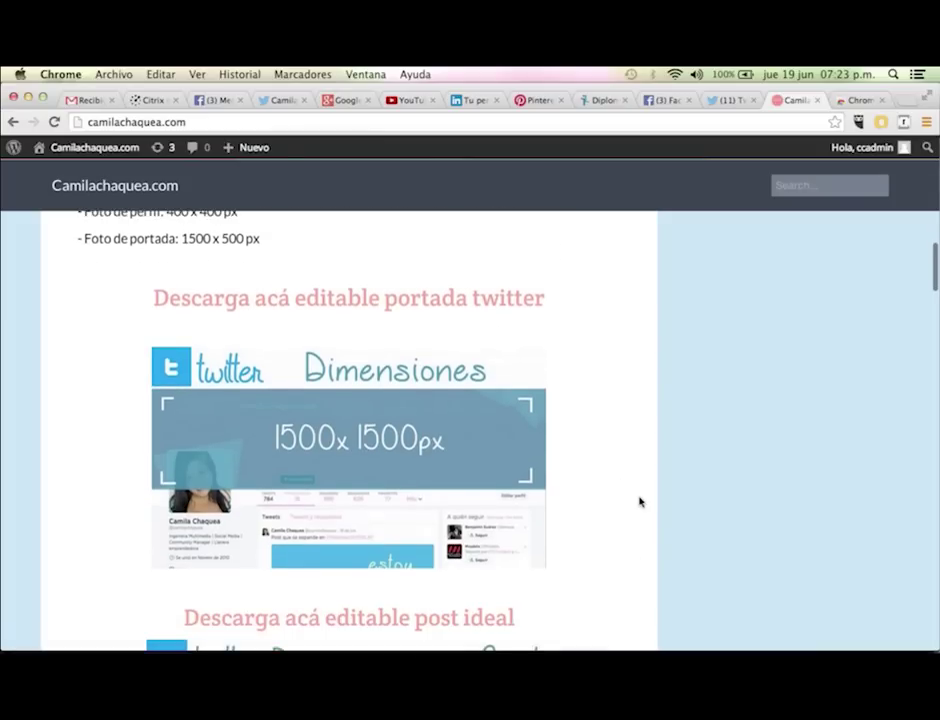
scroll(640, 502, "down", 5)
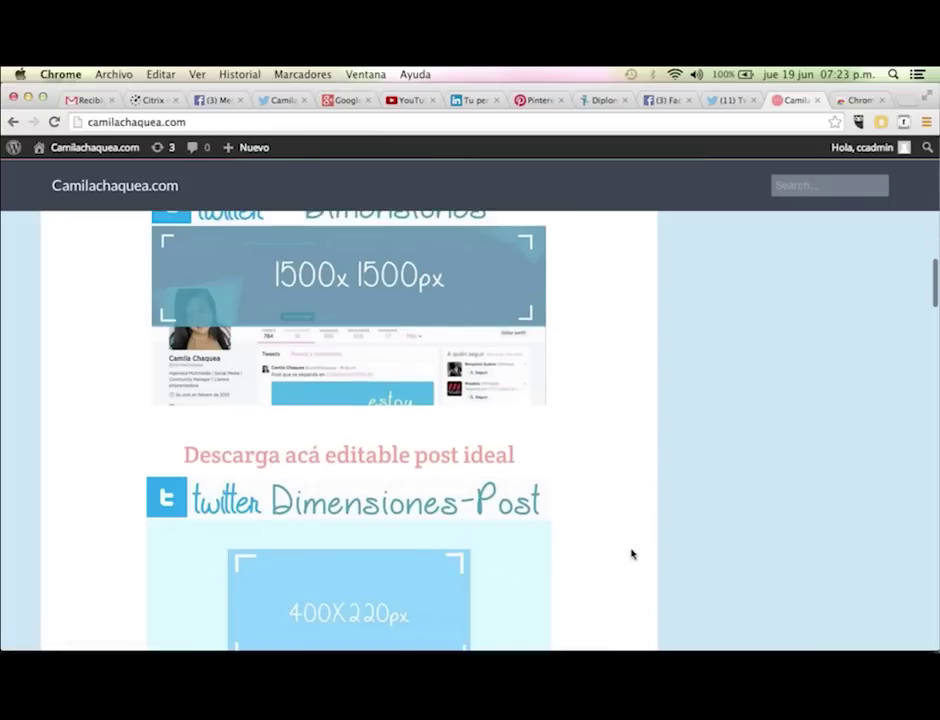
scroll(613, 519, "down", 5)
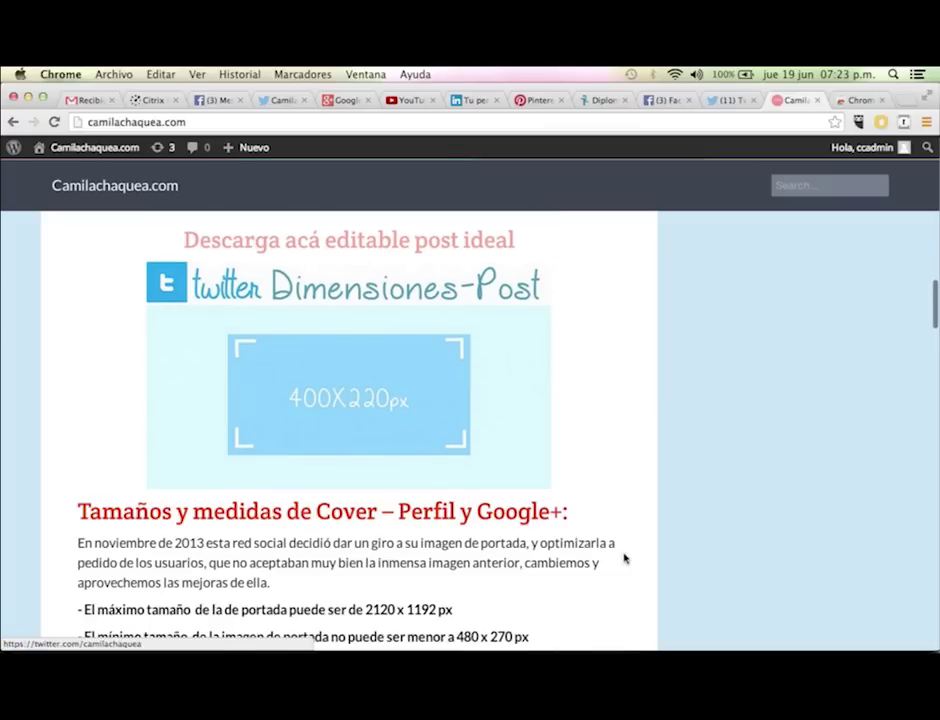
scroll(624, 558, "down", 2)
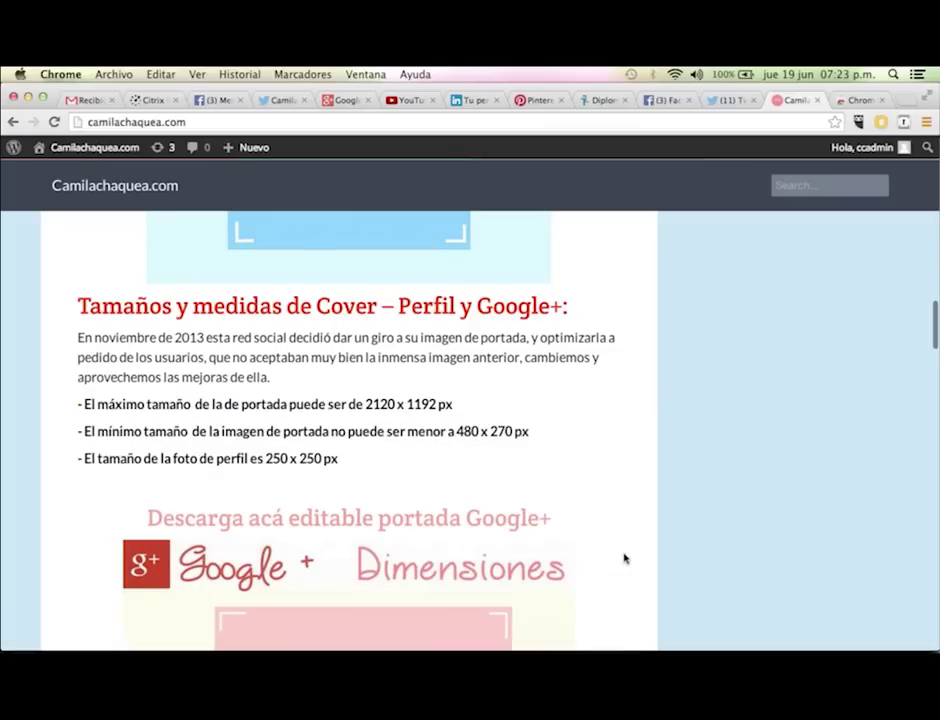
scroll(624, 558, "down", 5)
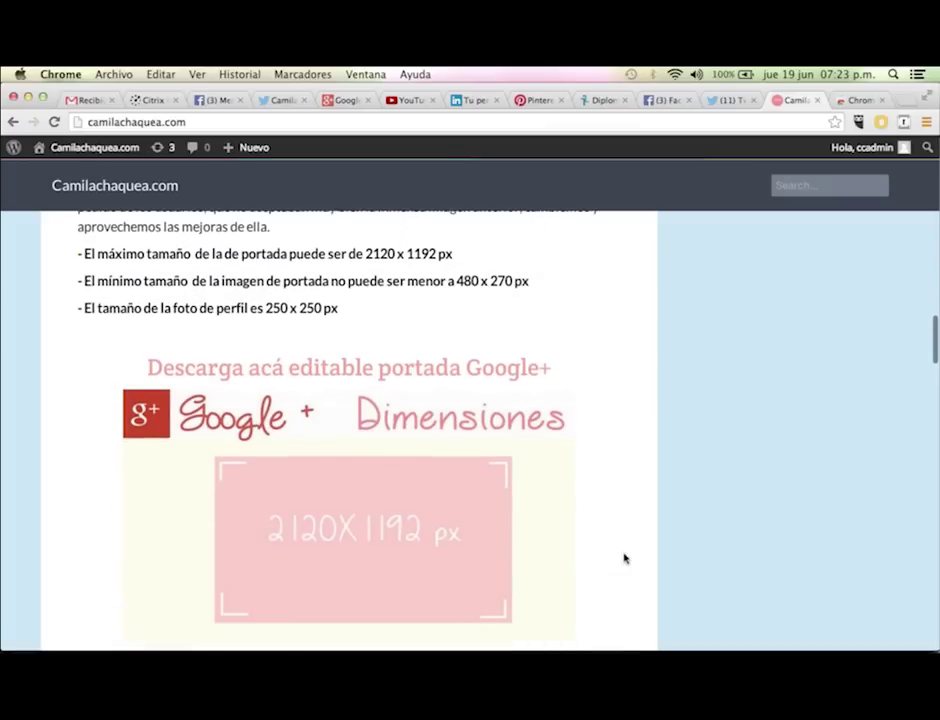
scroll(624, 558, "down", 4)
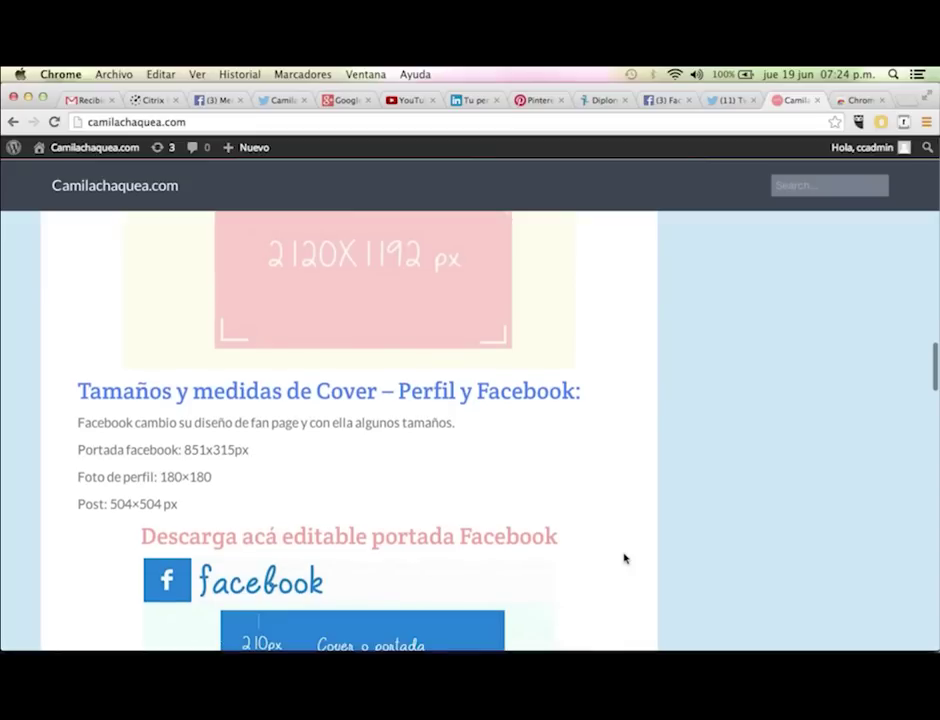
scroll(624, 558, "down", 1)
scroll(624, 558, "down", 1)
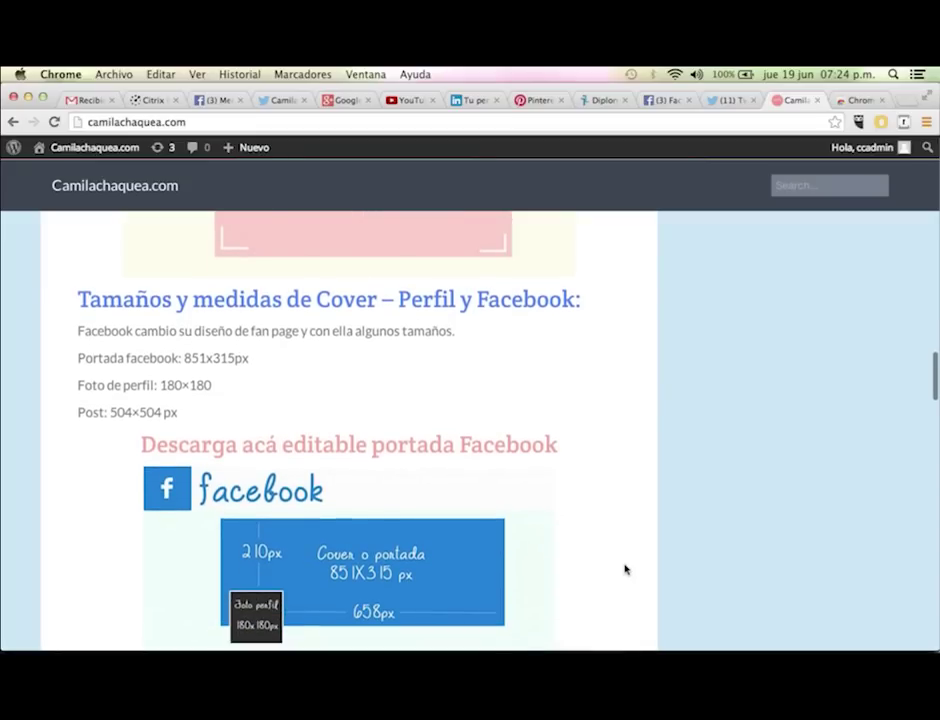
scroll(624, 566, "down", 9)
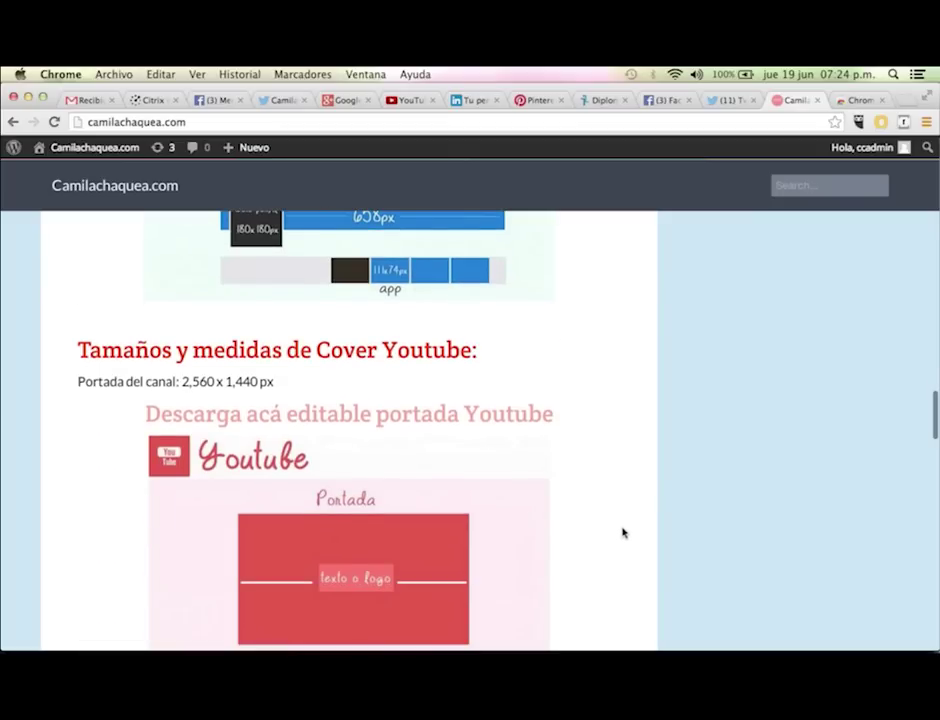
scroll(622, 533, "down", 5)
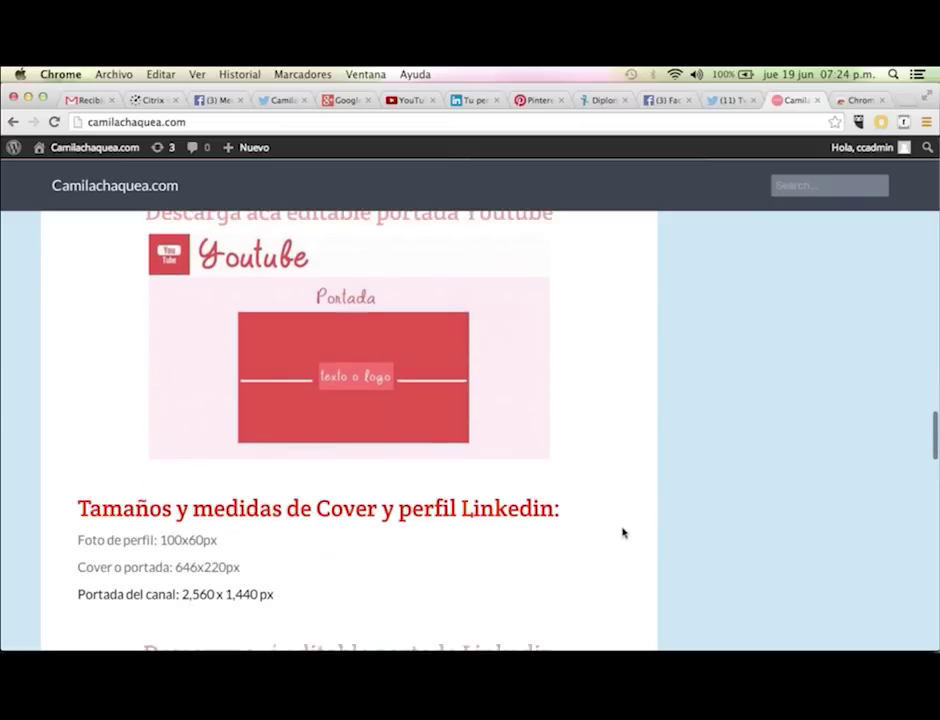
scroll(621, 531, "down", 2)
Download the editable YouTube cover template and open Editable_canal_youtube.psd in Photoshop.
scroll(453, 386, "up", 5)
left_click(453, 386)
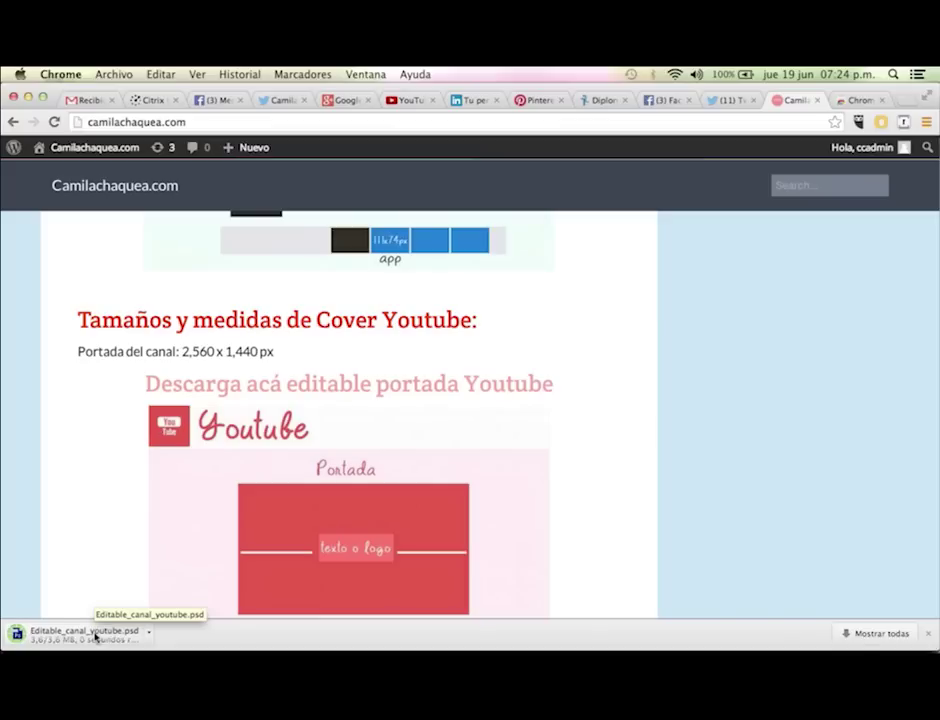
left_click(115, 634)
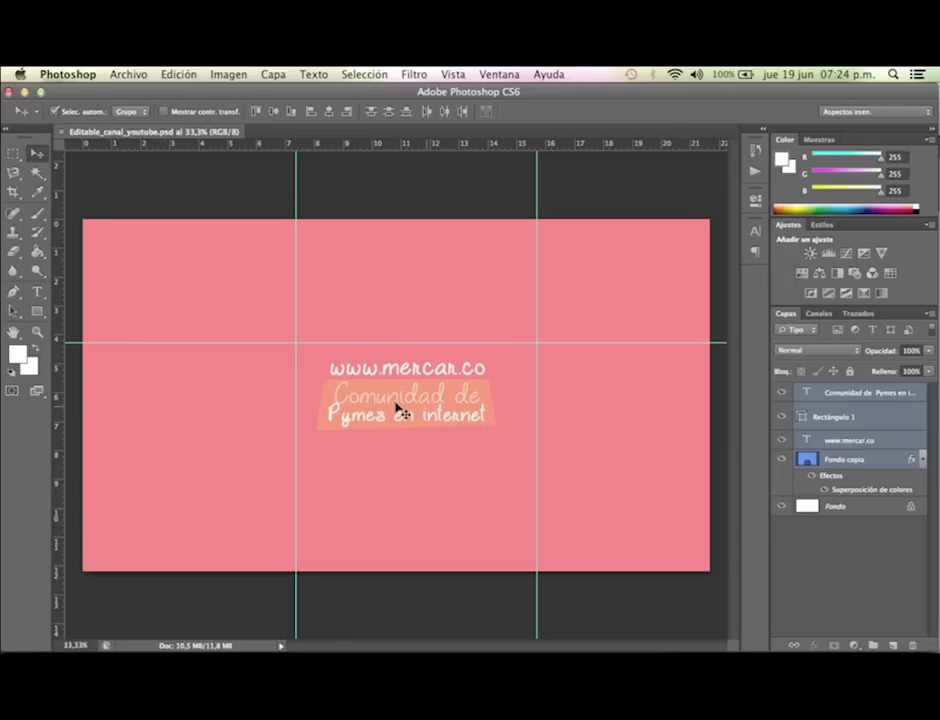
Reposition the two vertical guides around the centre text to about 7 and 15.2 on the horizontal ruler.
mouse_move(295, 373)
left_mouse_down()
mouse_move(264, 382)
mouse_move(296, 388)
mouse_move(281, 380)
mouse_move(288, 383)
left_mouse_up()
key("ctrl+z")
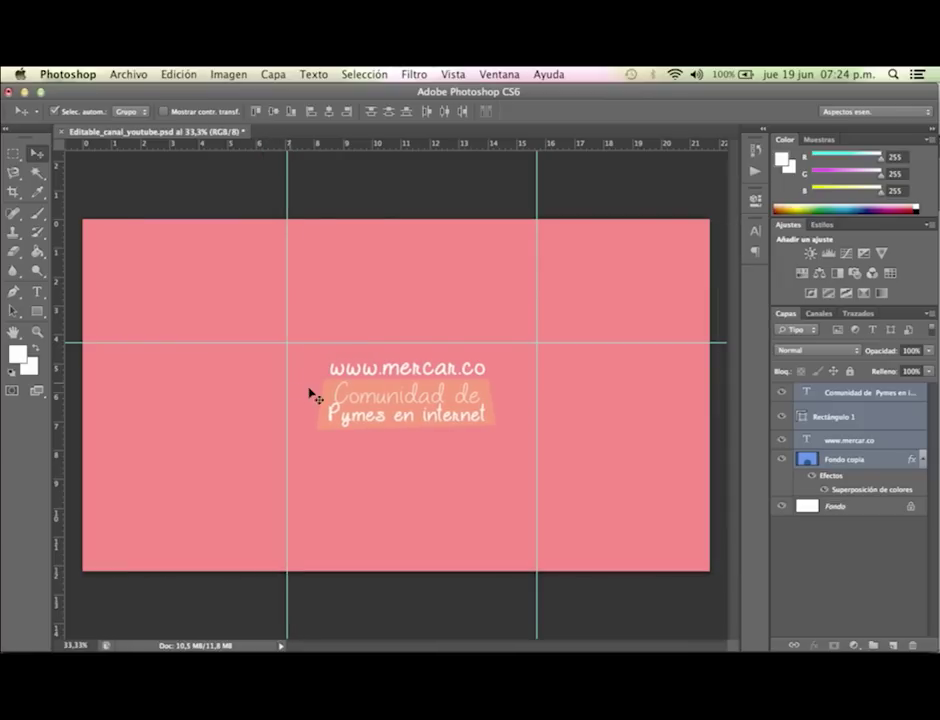
left_click_drag(539, 399, 524, 392)
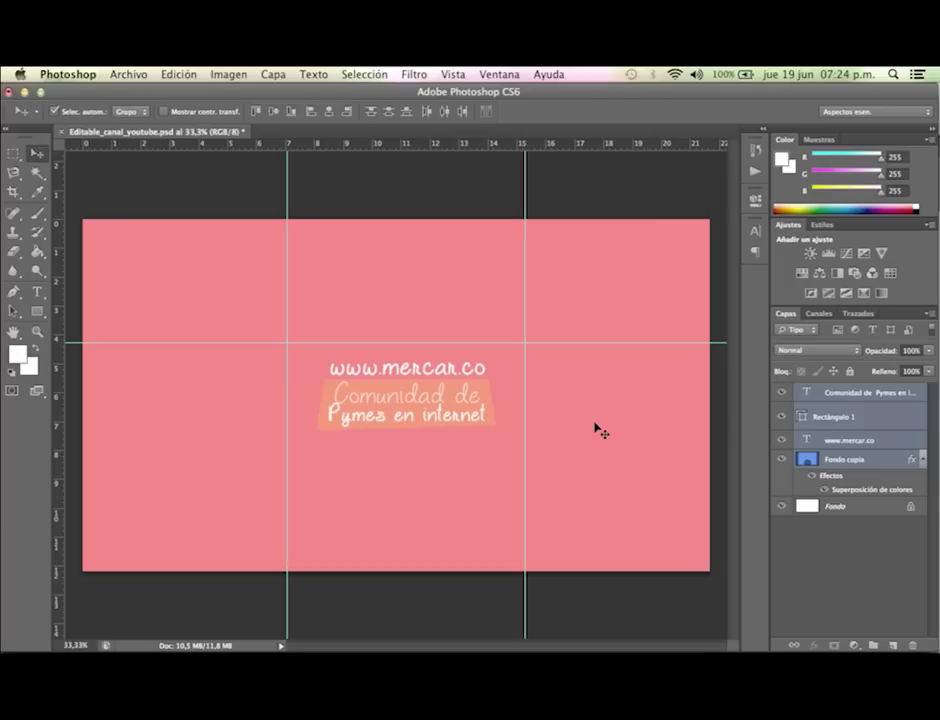
left_click(808, 458)
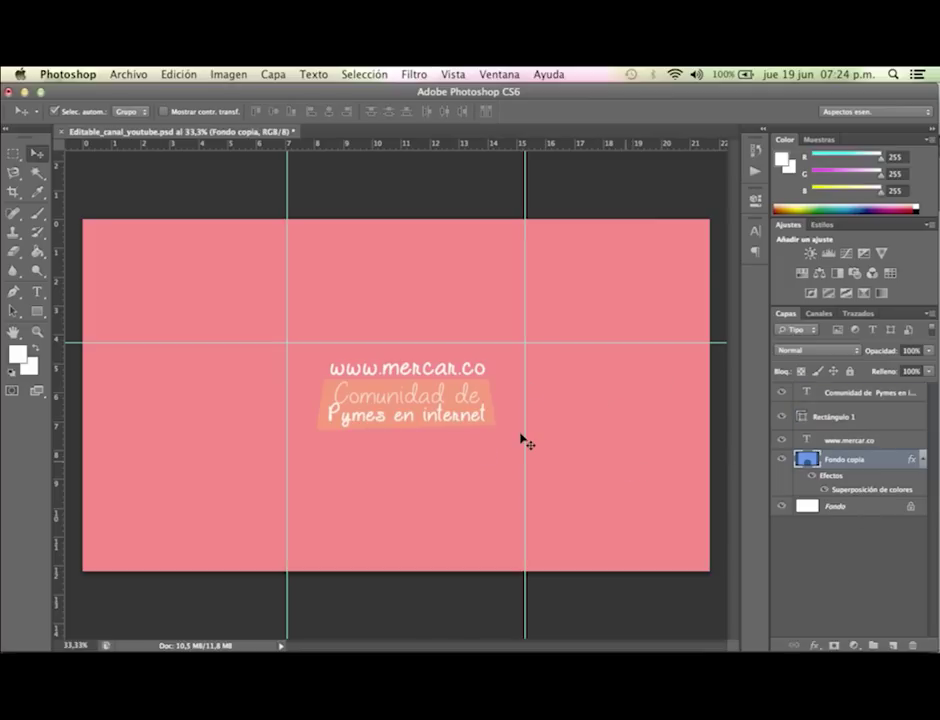
left_click(441, 375)
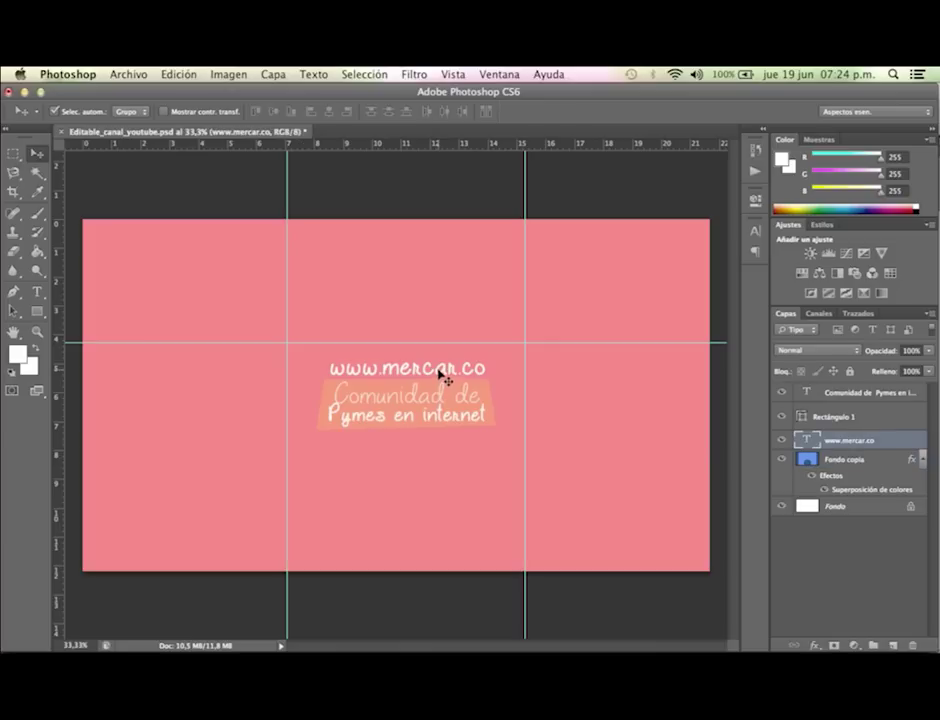
key("t")
double_click(803, 439)
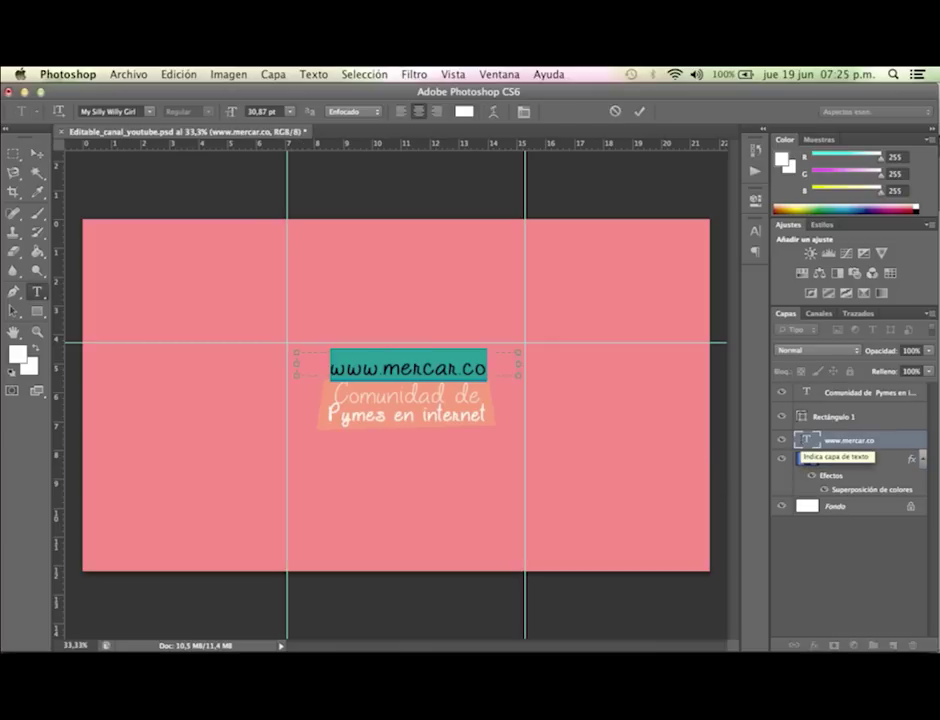
type("ww")
key("BackSpace")
key("BackSpace")
type("www")
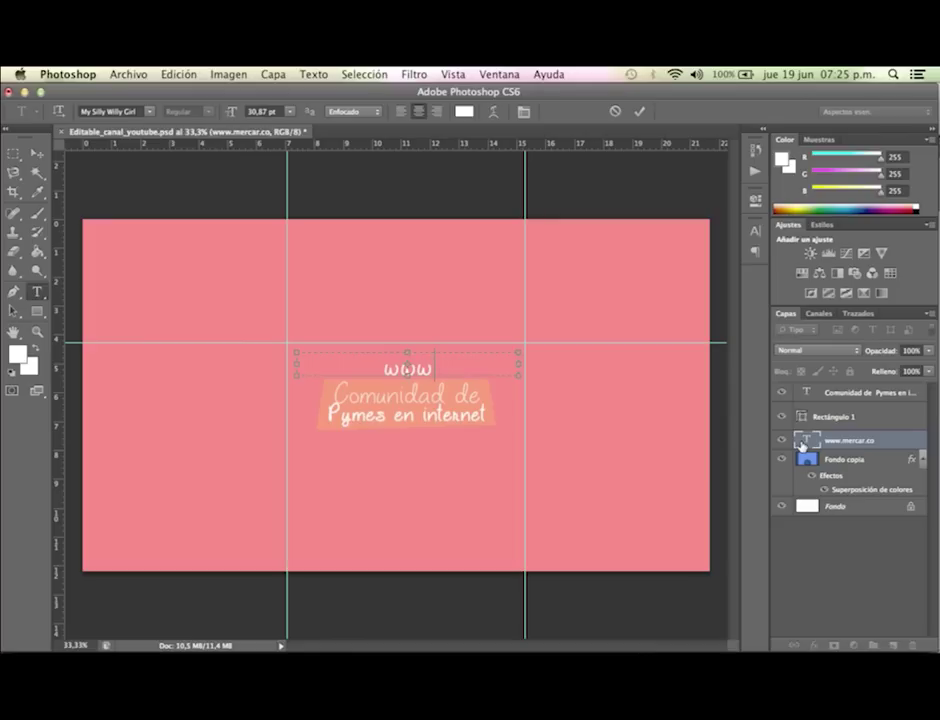
type(".interlat.tu")
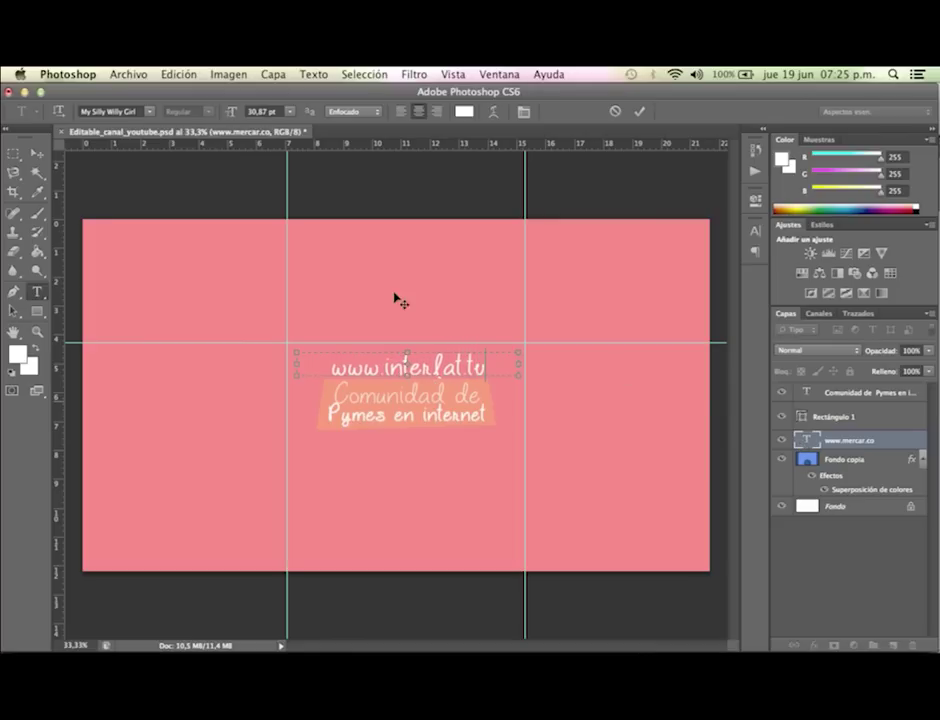
left_click(37, 151)
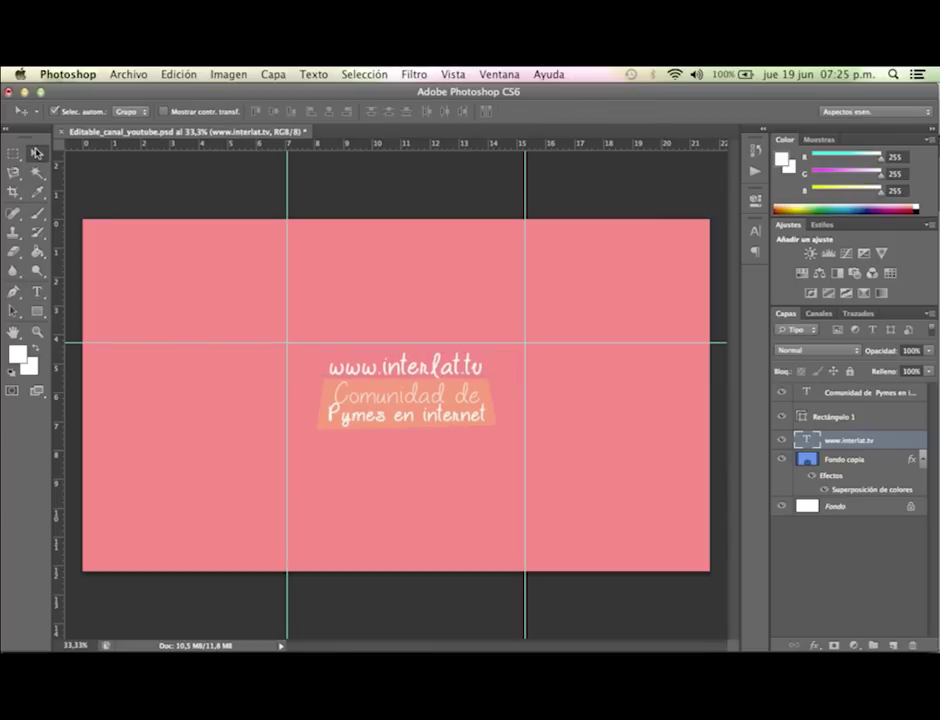
Replace the "Comunidad de Pymes en internet" text with "Mira las memorias", broken onto two lines after "las".
left_click(384, 399)
double_click(806, 395)
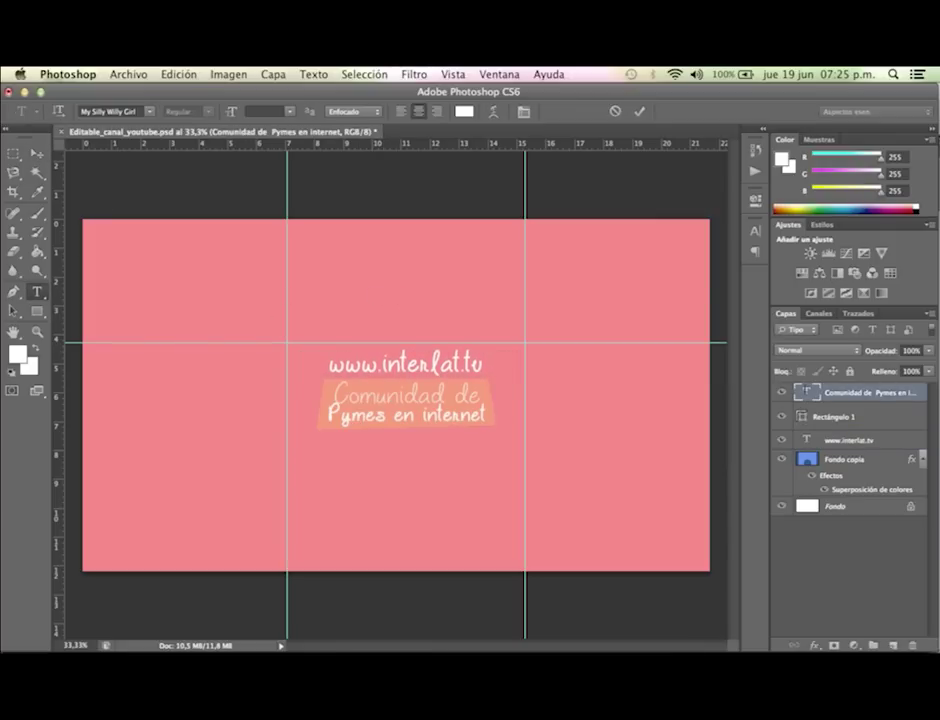
type("Mira la")
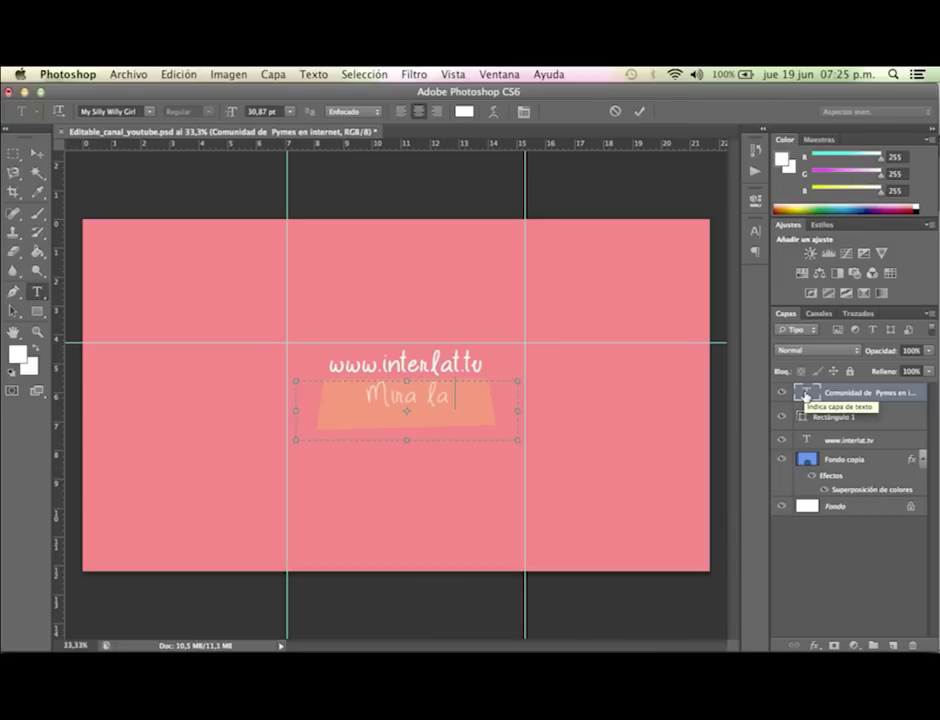
type("s memoris")
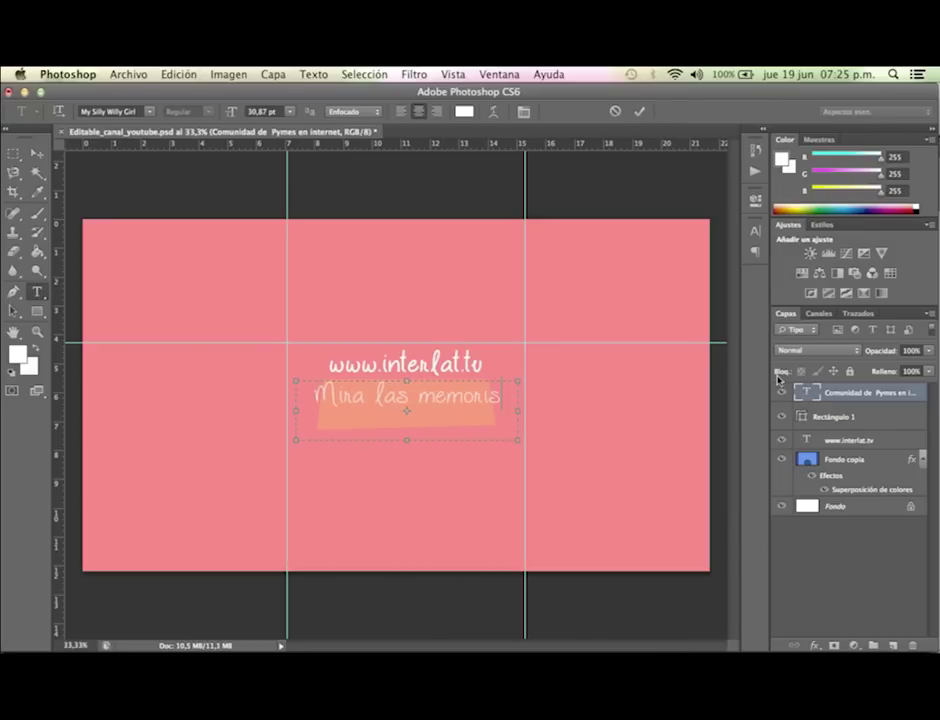
key("BackSpace")
type("as")
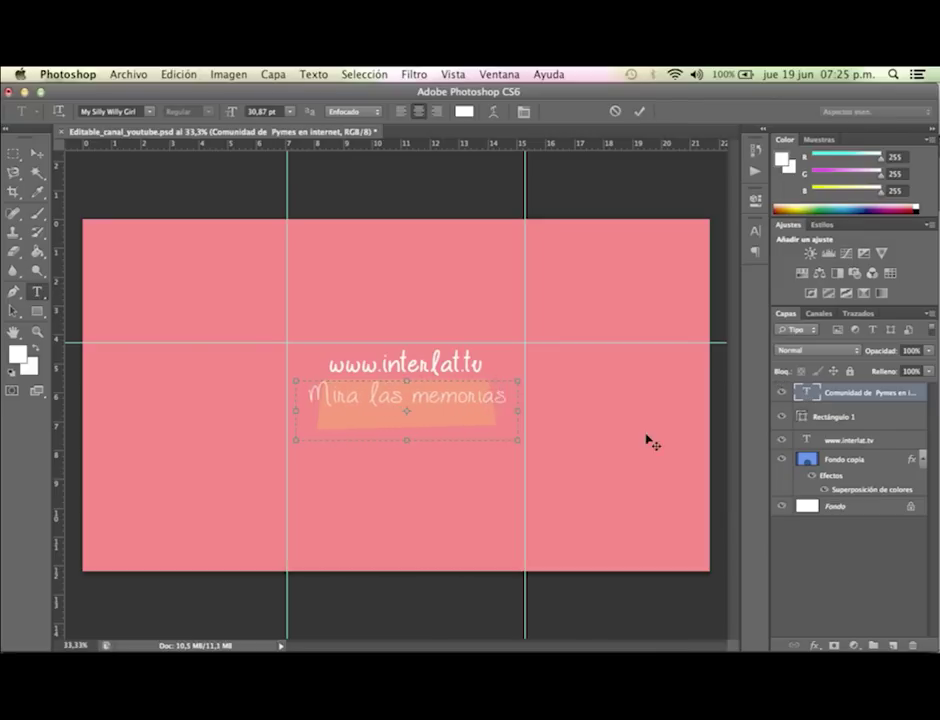
left_click(405, 395)
key("Return")
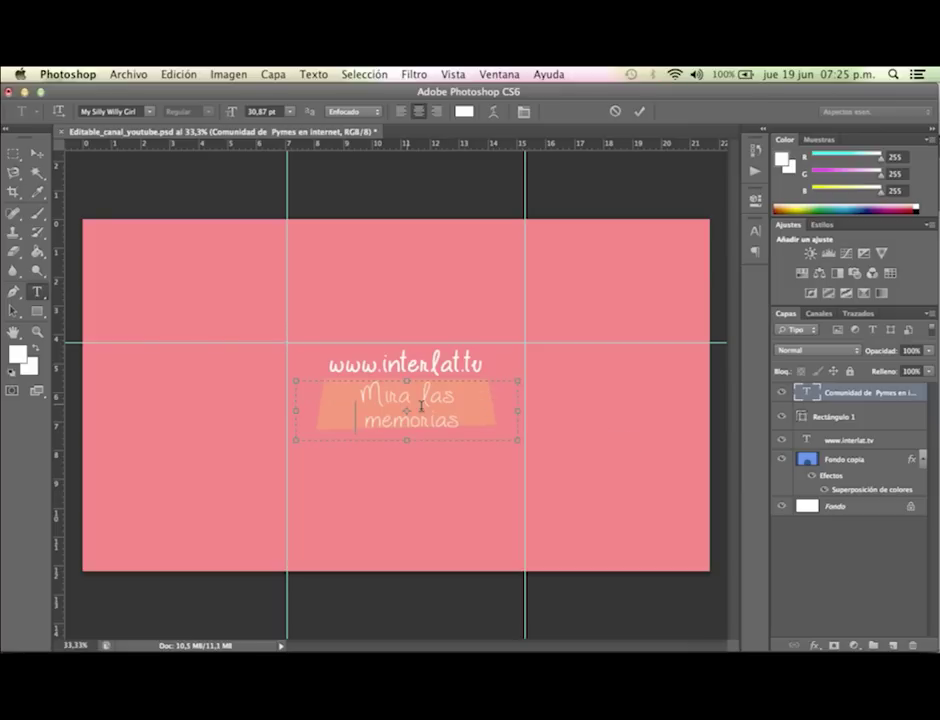
left_click_drag(468, 424, 176, 195)
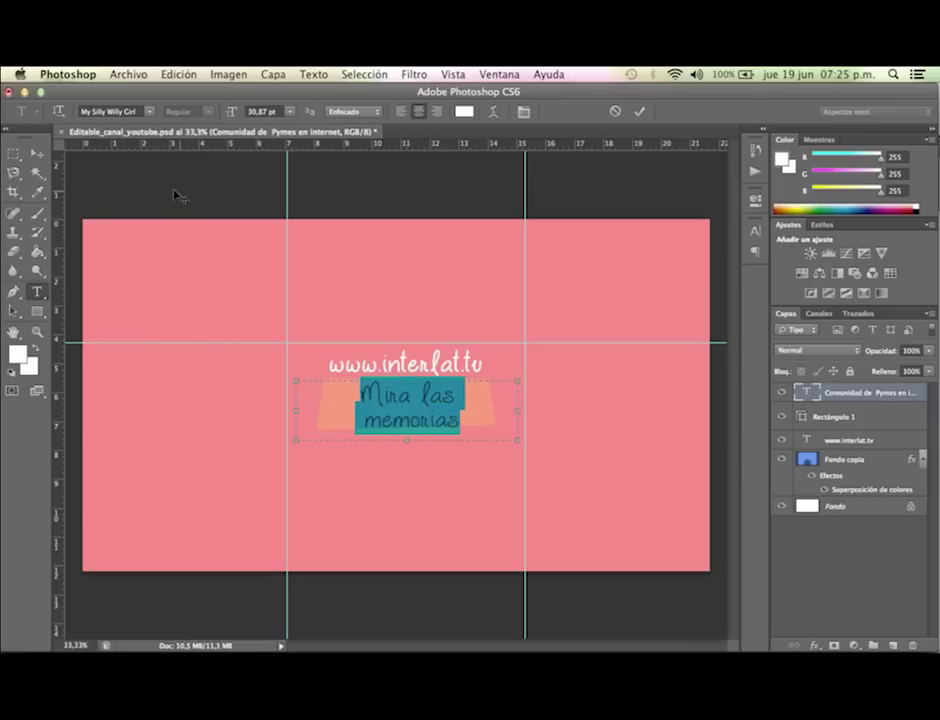
left_click(38, 155)
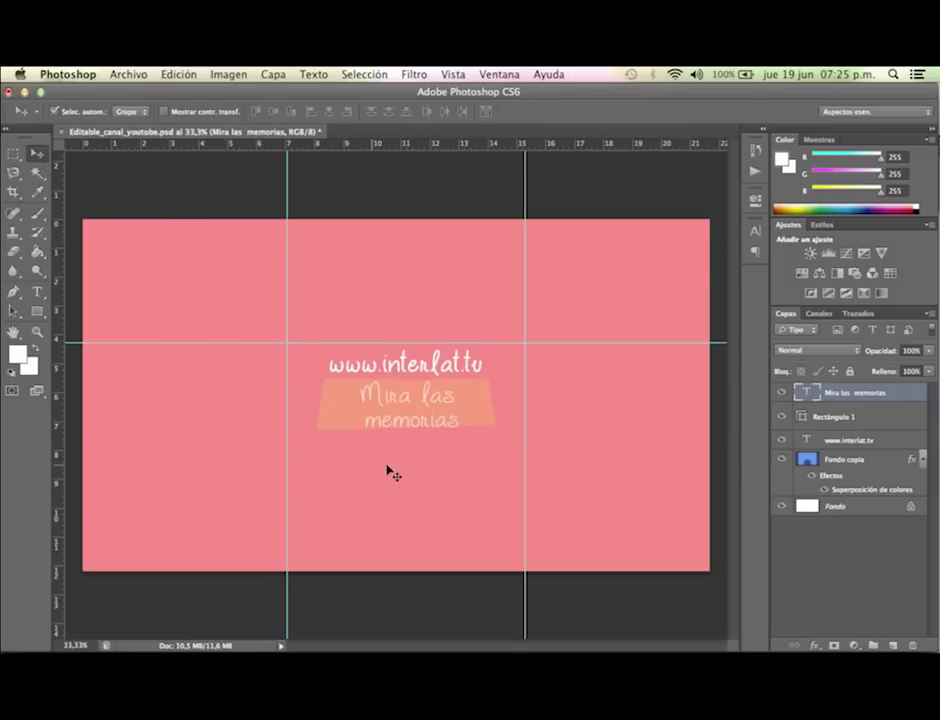
Open the colour overlay (Superposición de colores) settings of the Fondo copia background layer.
left_click(589, 463)
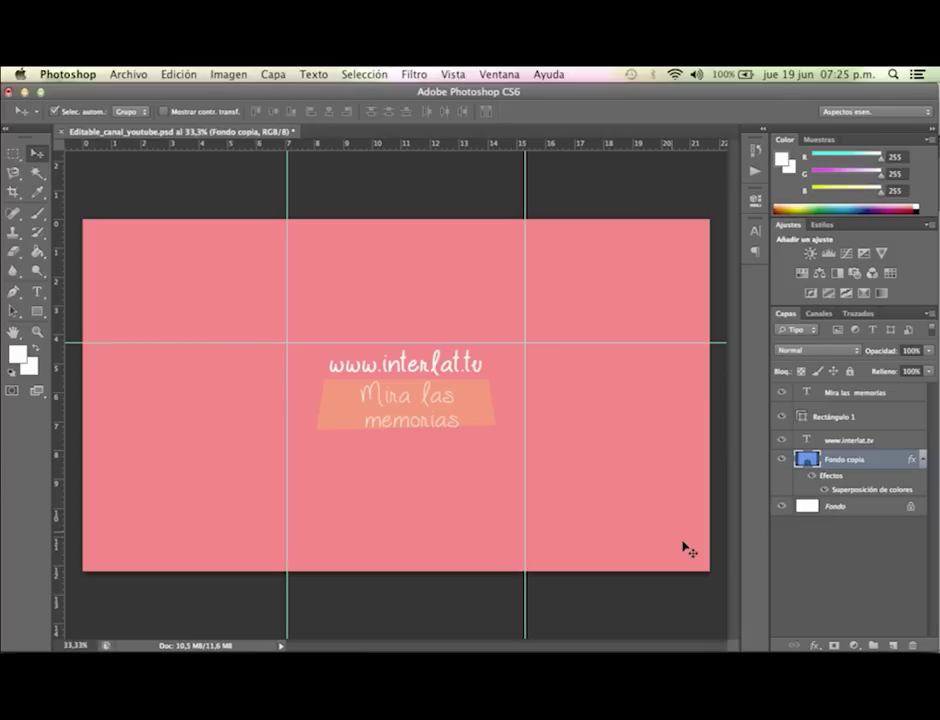
left_click(818, 644)
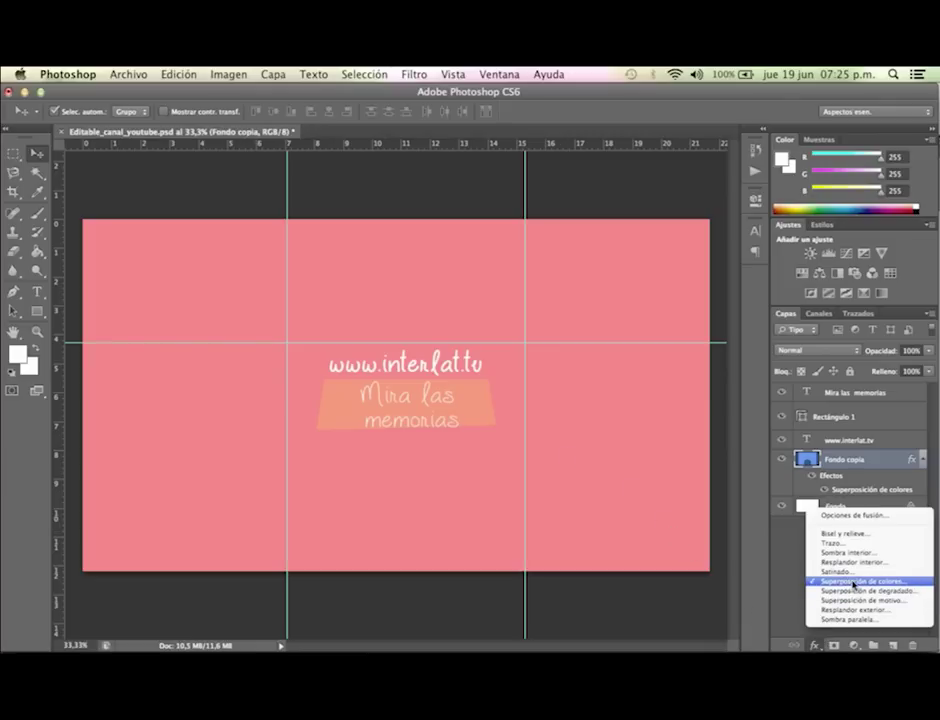
left_click(816, 644)
left_click(816, 644)
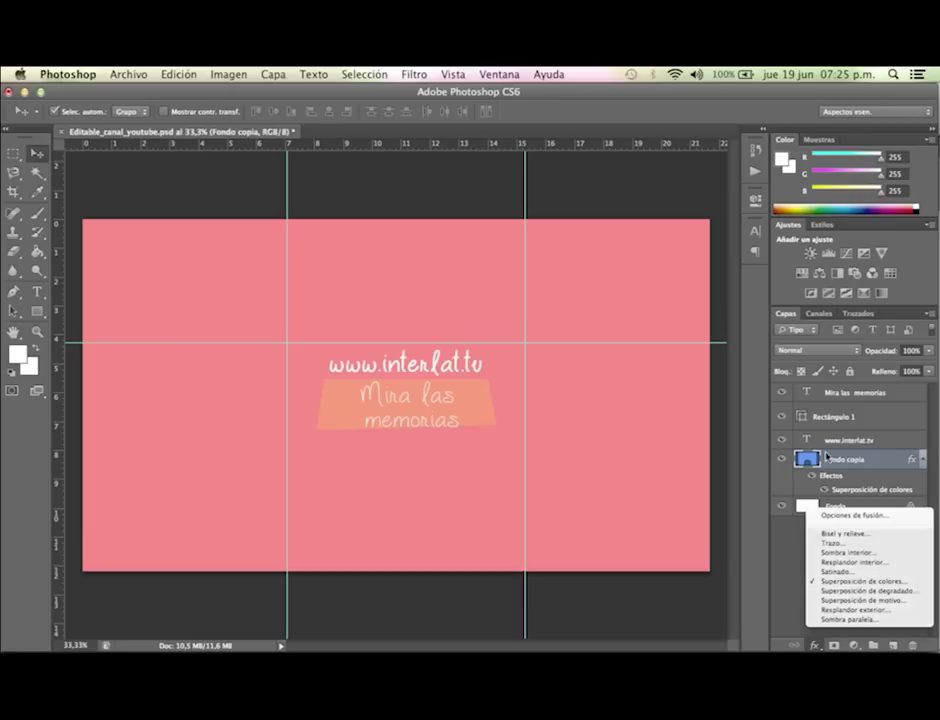
left_click(839, 417)
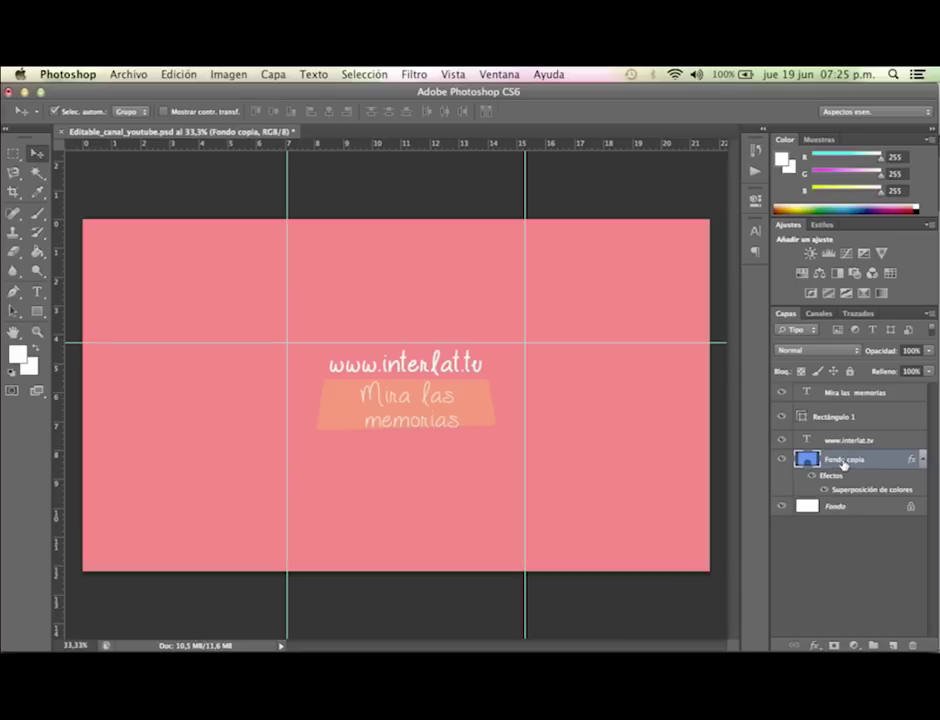
left_click(815, 645)
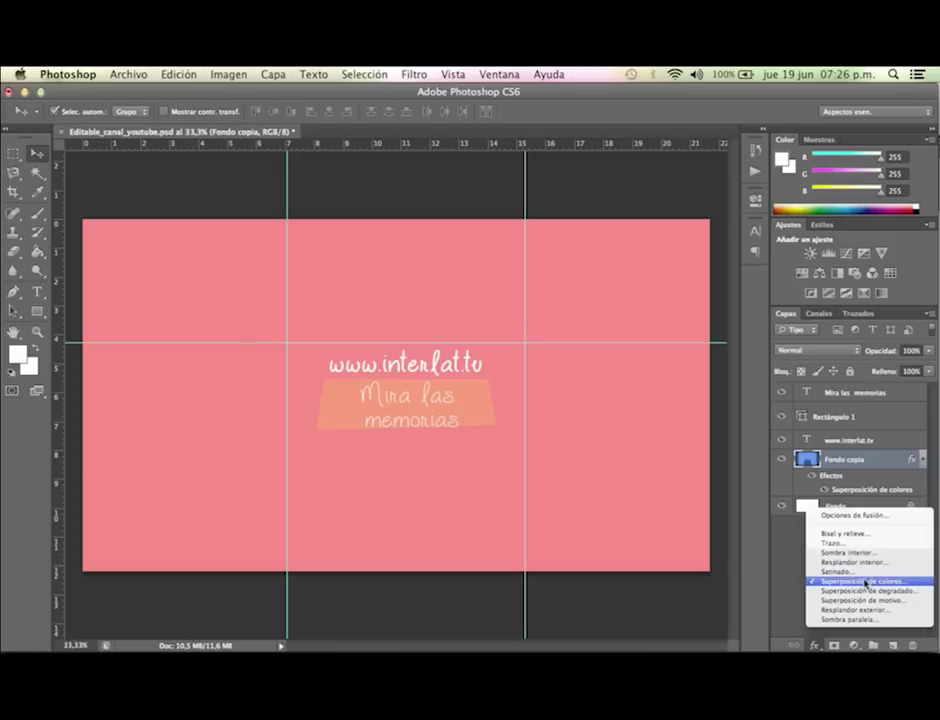
key("Escape")
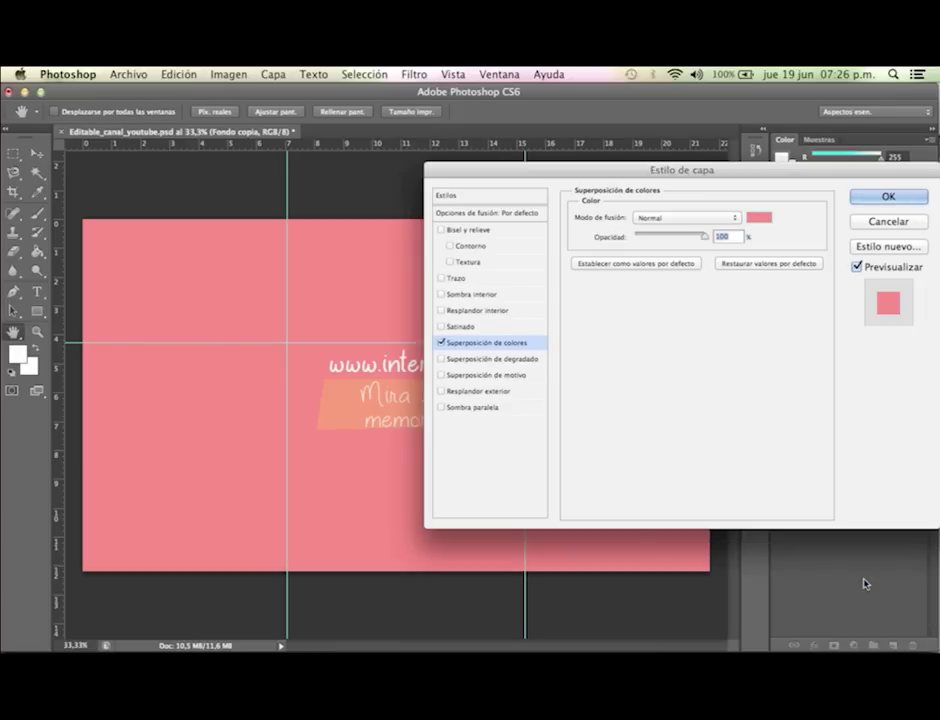
Set the background layer's colour overlay to light turquoise #99fff4 and apply the layer style.
left_click(763, 224)
left_click(684, 334)
left_click(533, 363)
left_click_drag(716, 393, 716, 356)
left_click(659, 268)
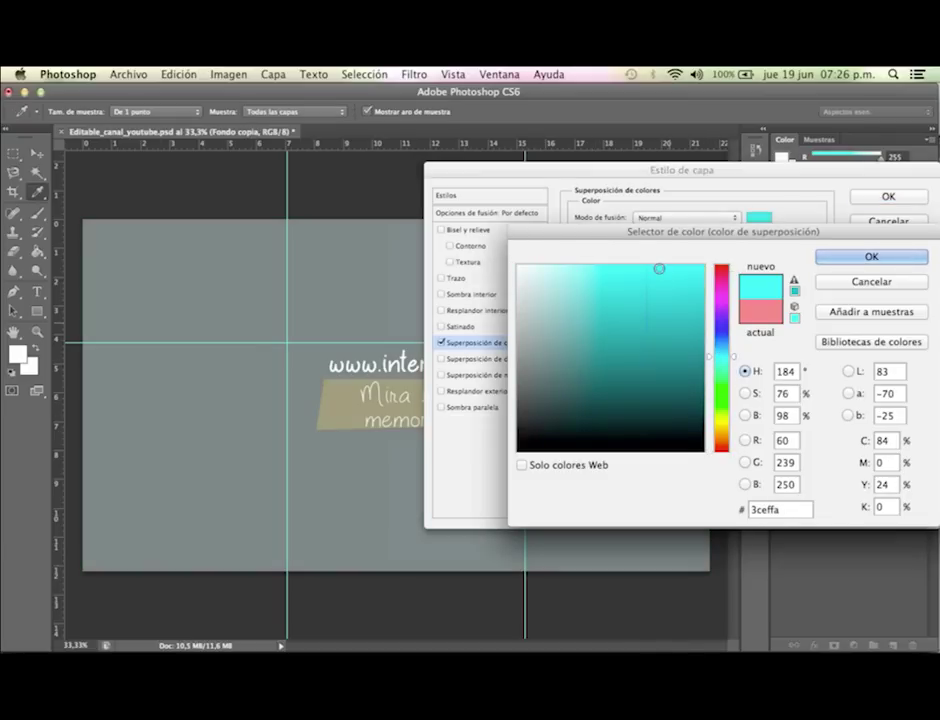
left_click(635, 314)
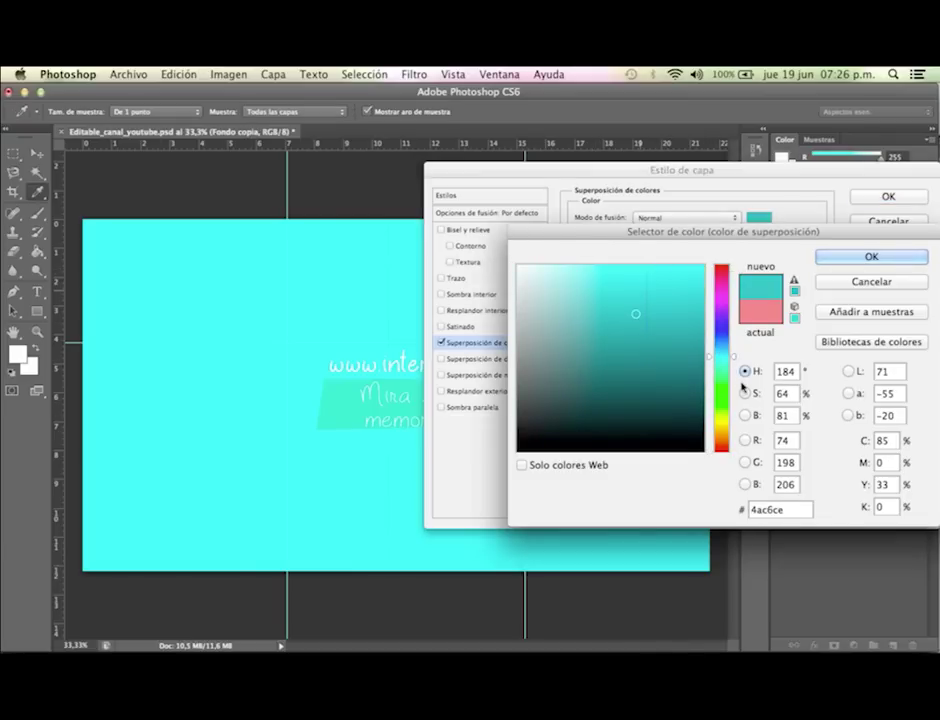
left_click(635, 349)
left_click(718, 361)
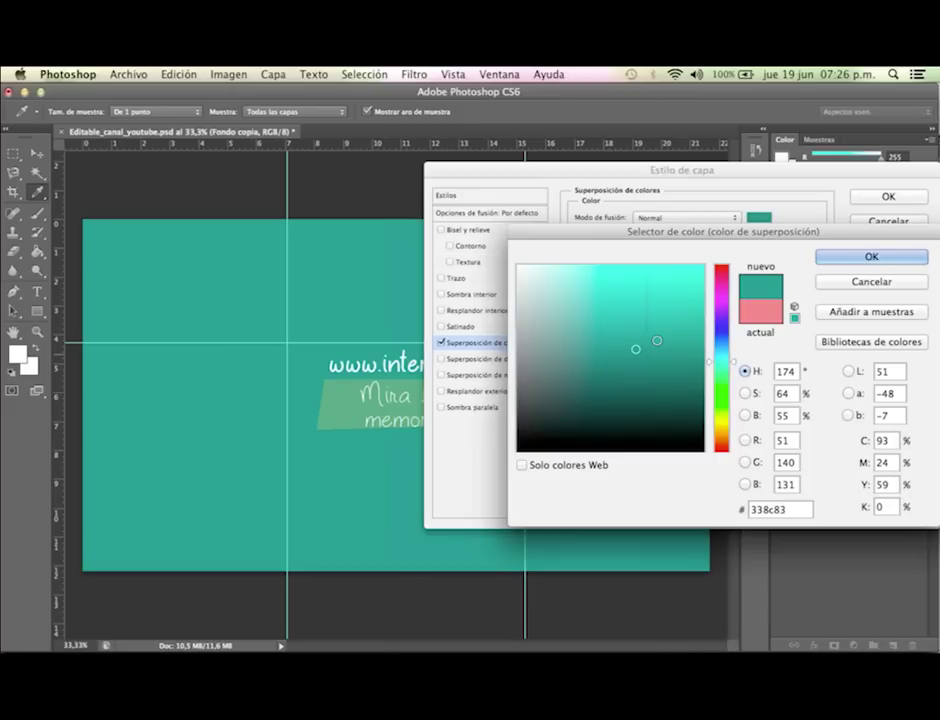
left_click(647, 292)
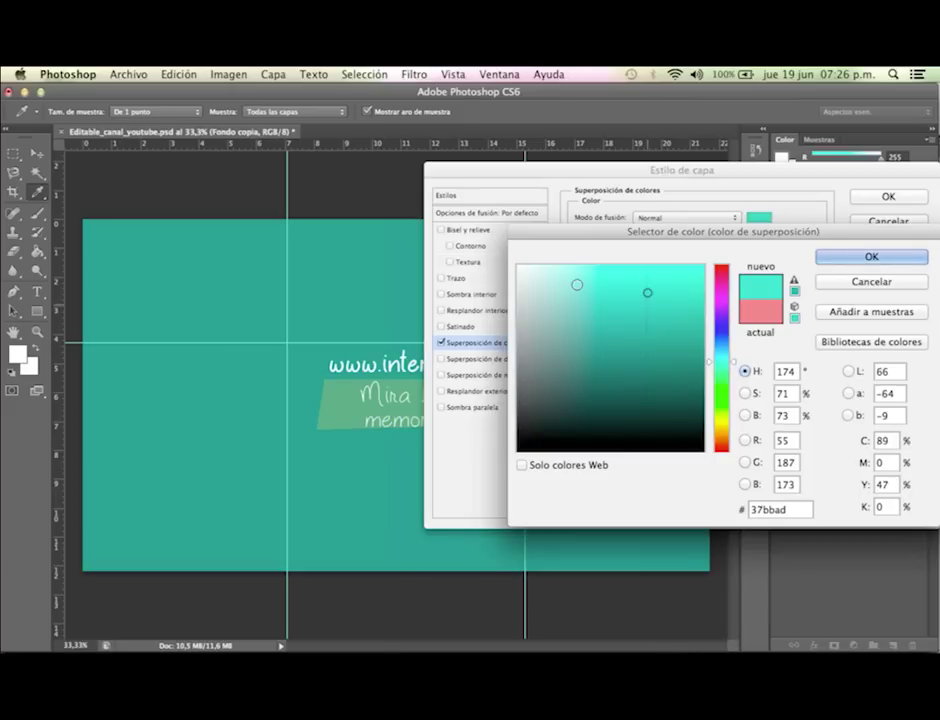
left_click(577, 285)
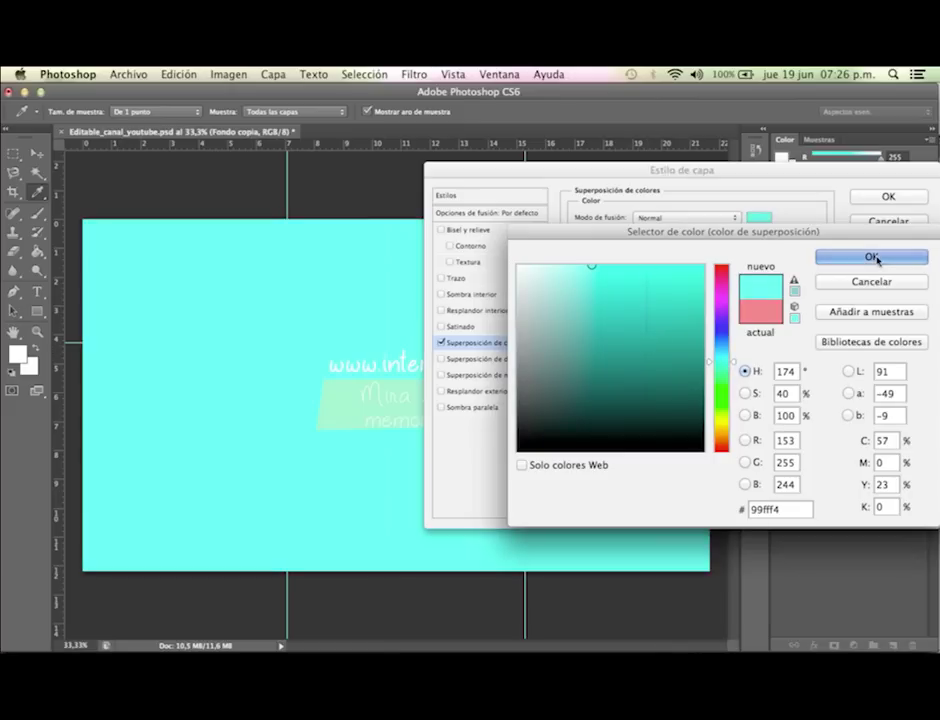
left_click(872, 258)
left_click(882, 196)
Check the cover document's pixel width and height in the image size settings, leaving them as they are.
left_click(428, 405)
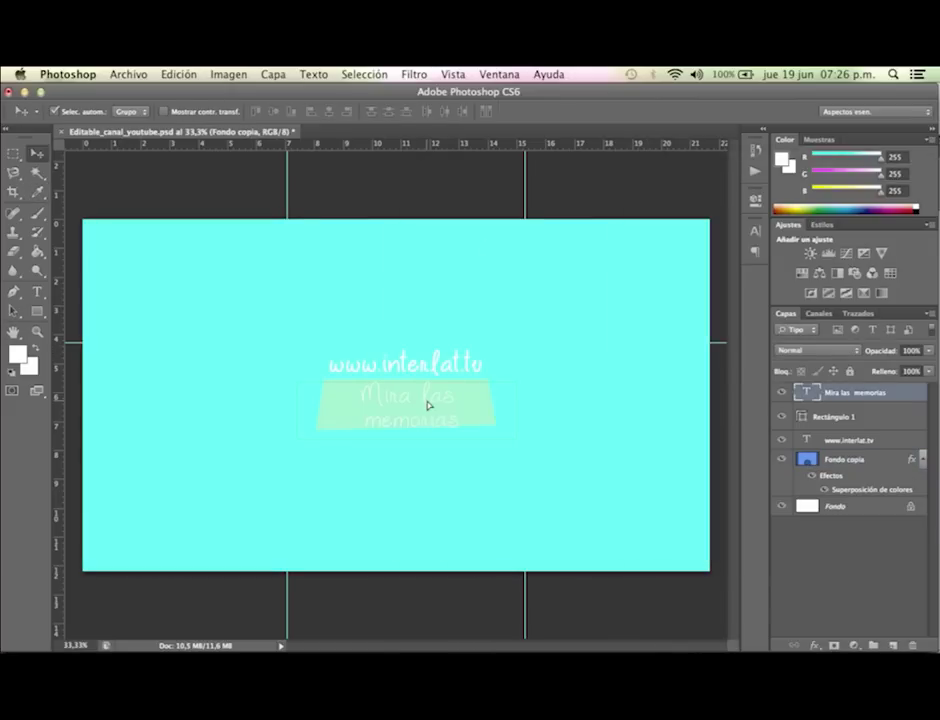
left_click(446, 371)
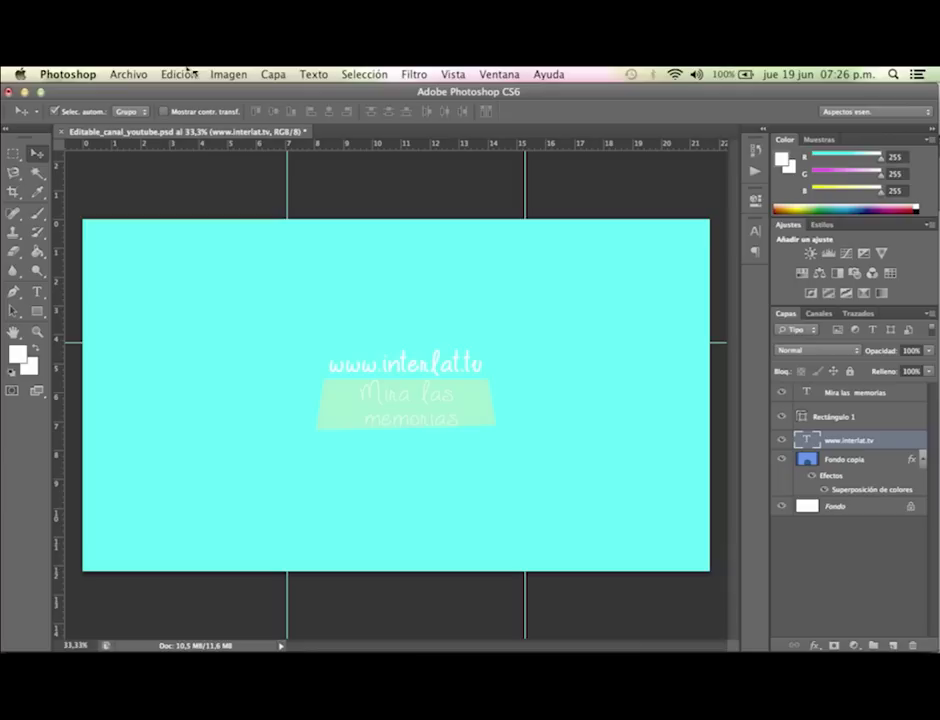
left_click(231, 82)
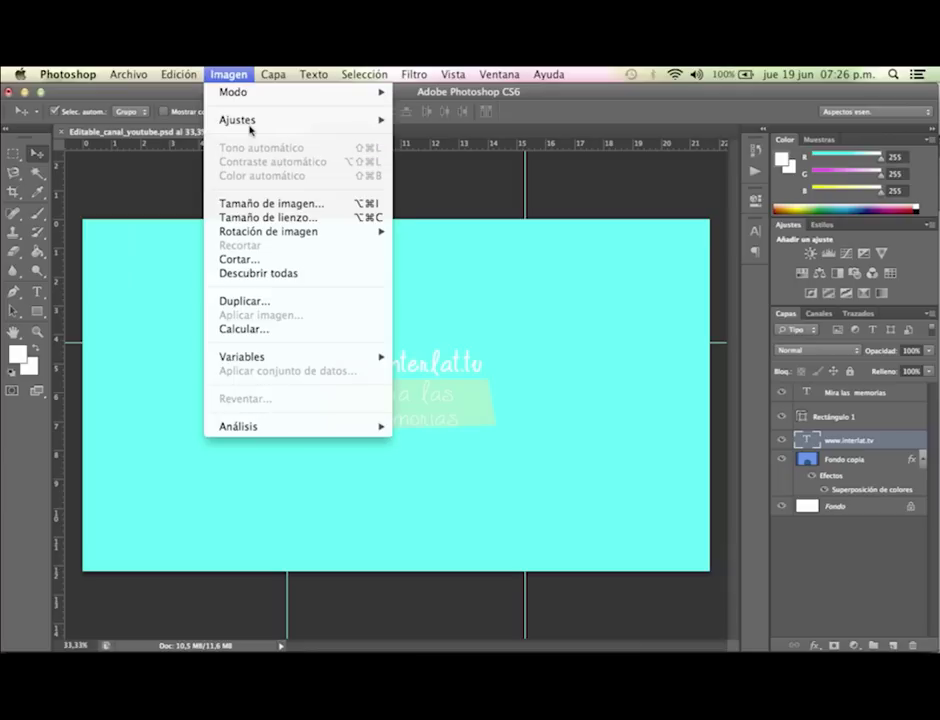
left_click(284, 203)
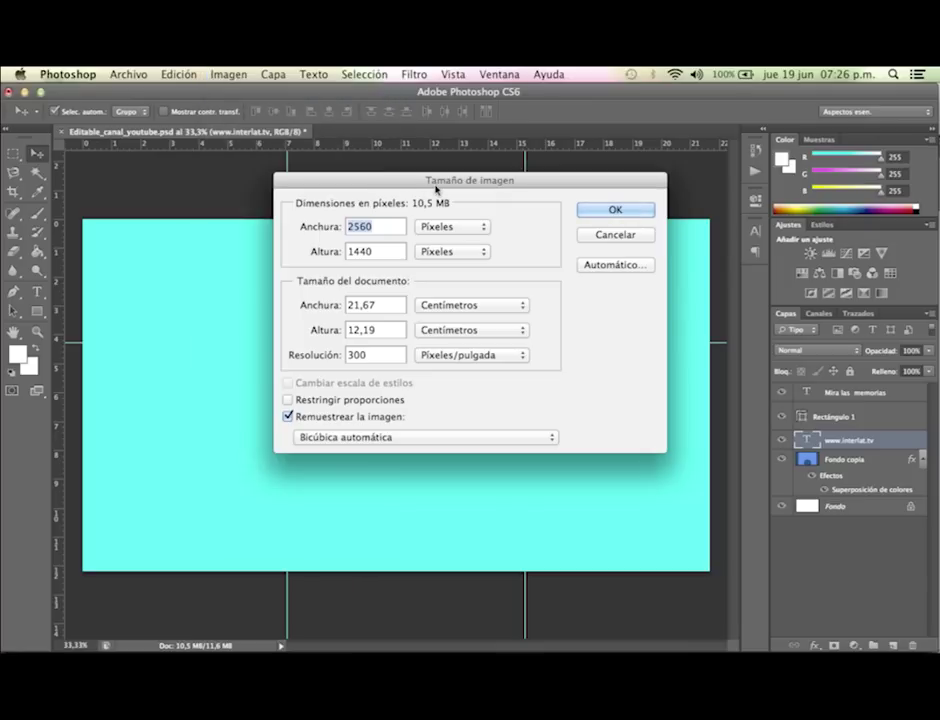
left_click_drag(436, 188, 447, 194)
left_click_drag(523, 188, 630, 231)
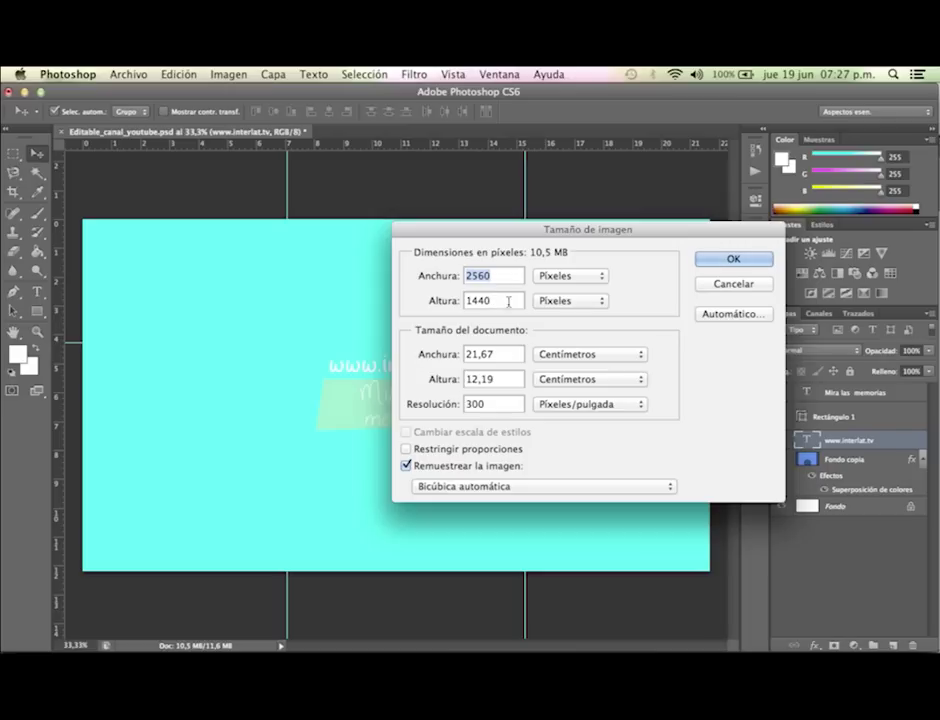
left_click(716, 288)
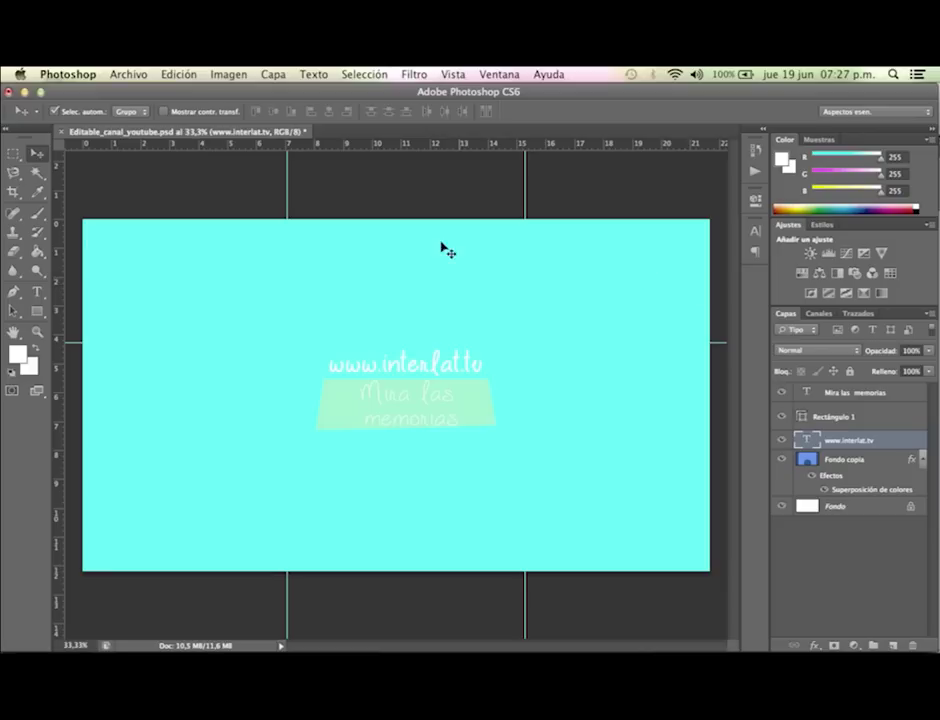
left_click(231, 74)
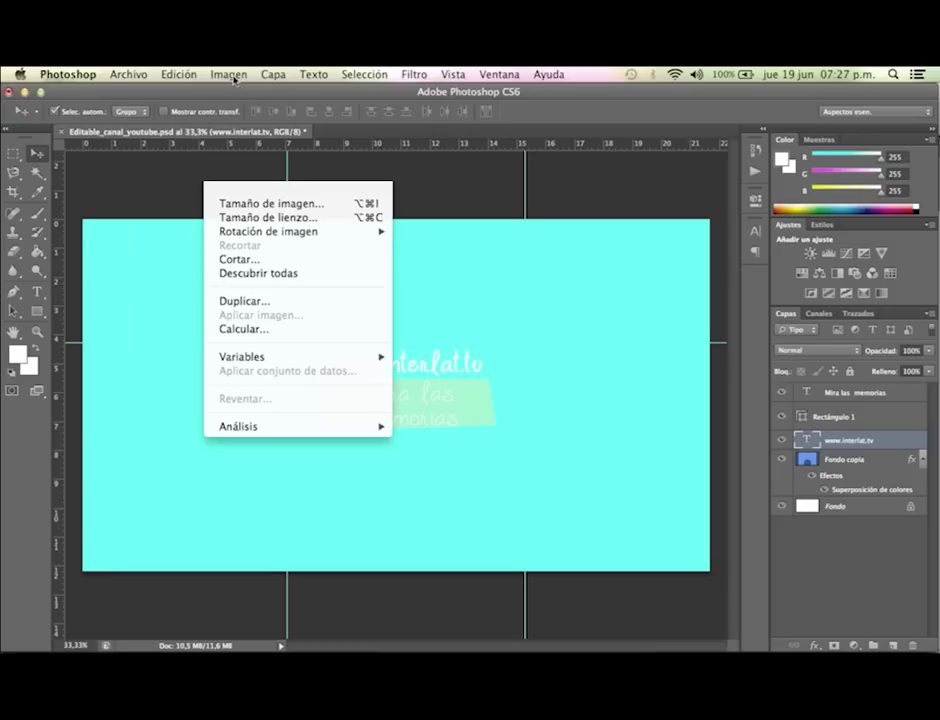
left_click(296, 205)
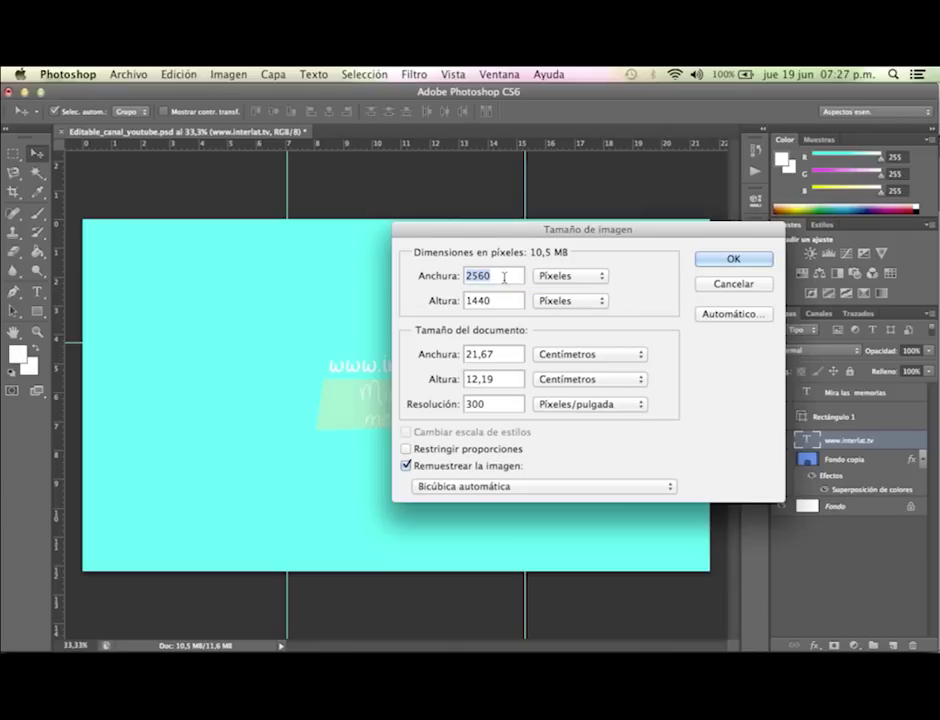
left_click(724, 285)
Start a new document and name it "portada_canal_youtube".
left_click(130, 76)
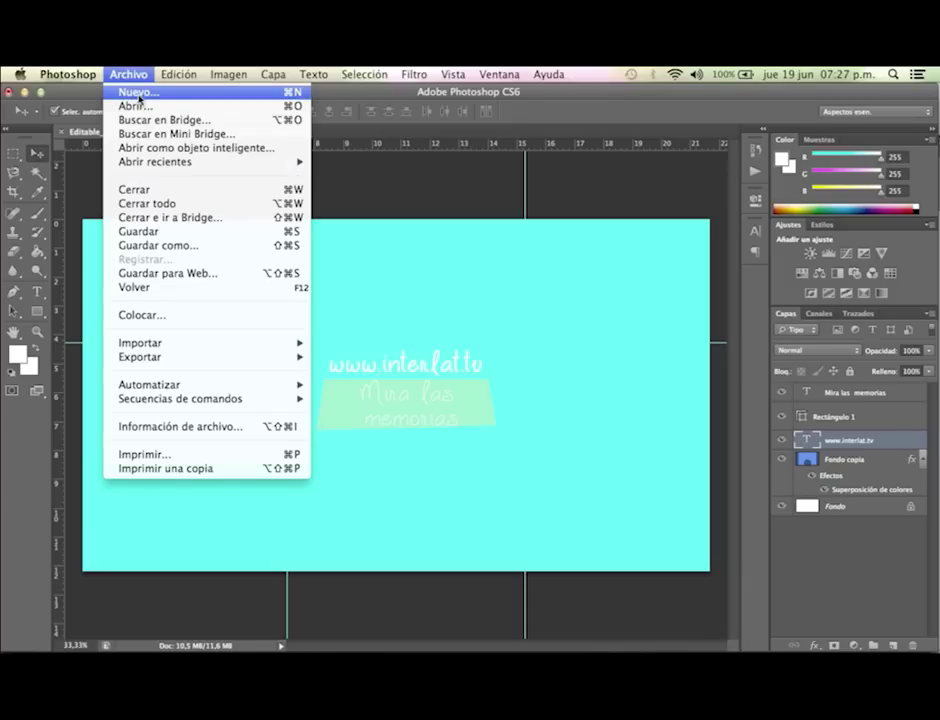
left_click(139, 100)
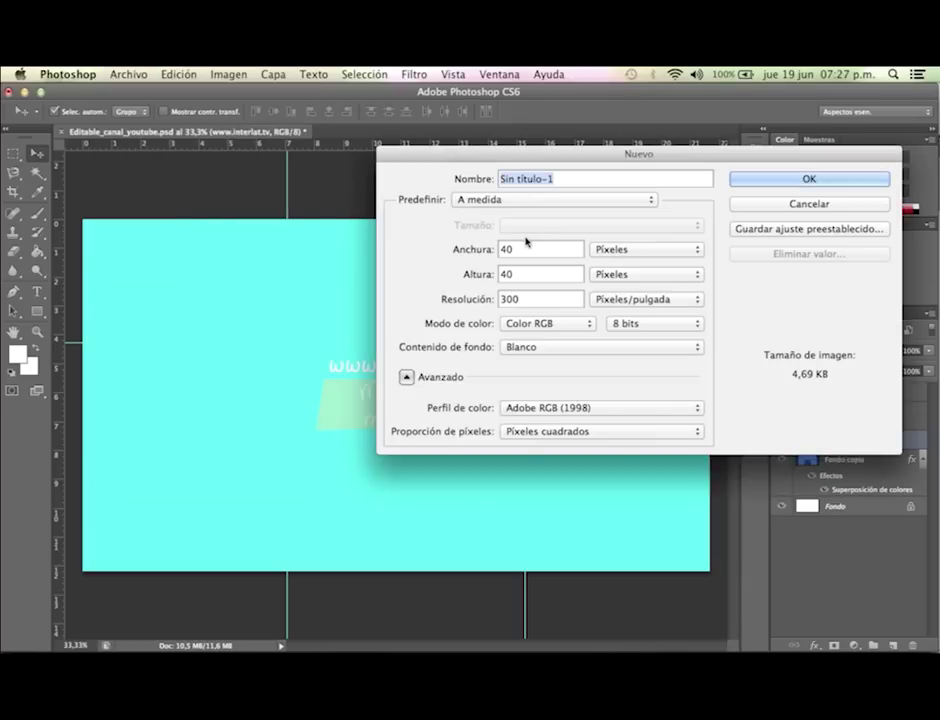
type("portada_canal_you")
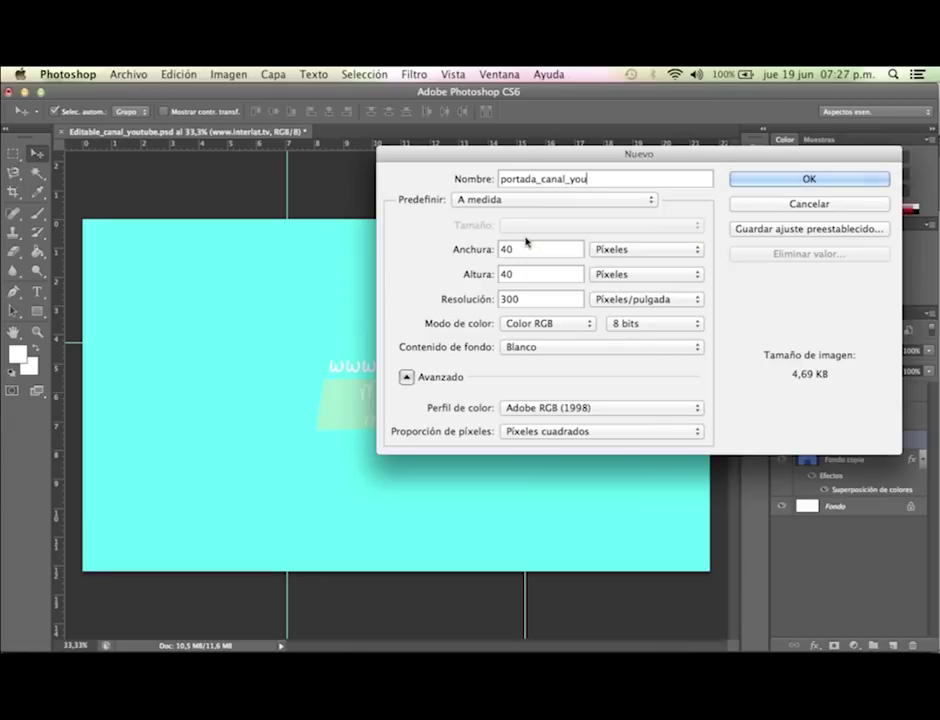
key("BackSpace")
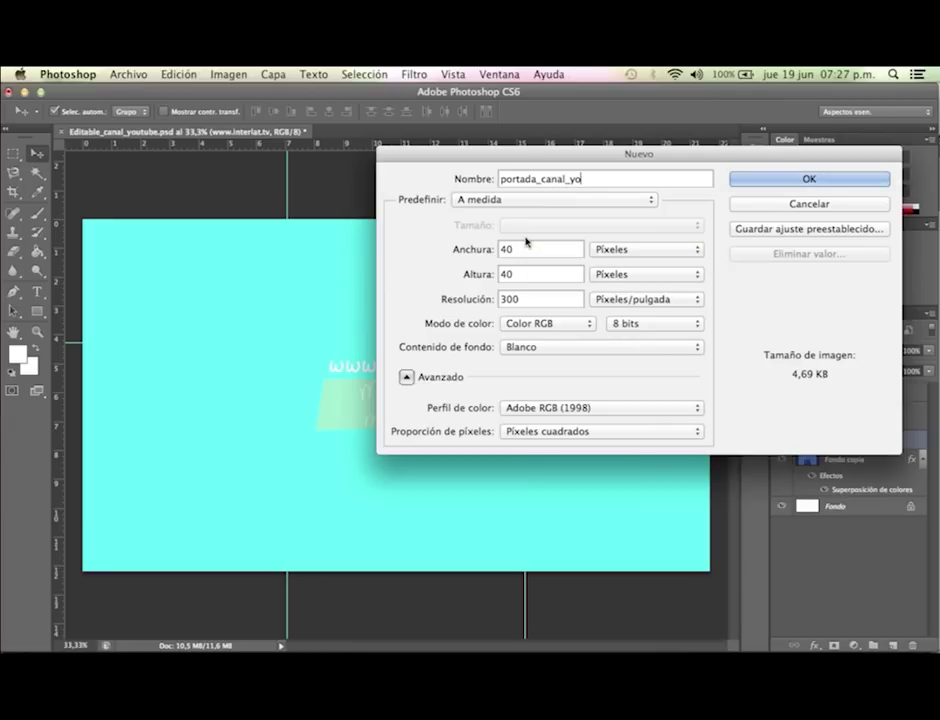
type("utube")
Set the new document's width to 2560 pixels and its height to 1440 pixels, and create it.
key("Tab")
type("2560")
left_click(652, 252)
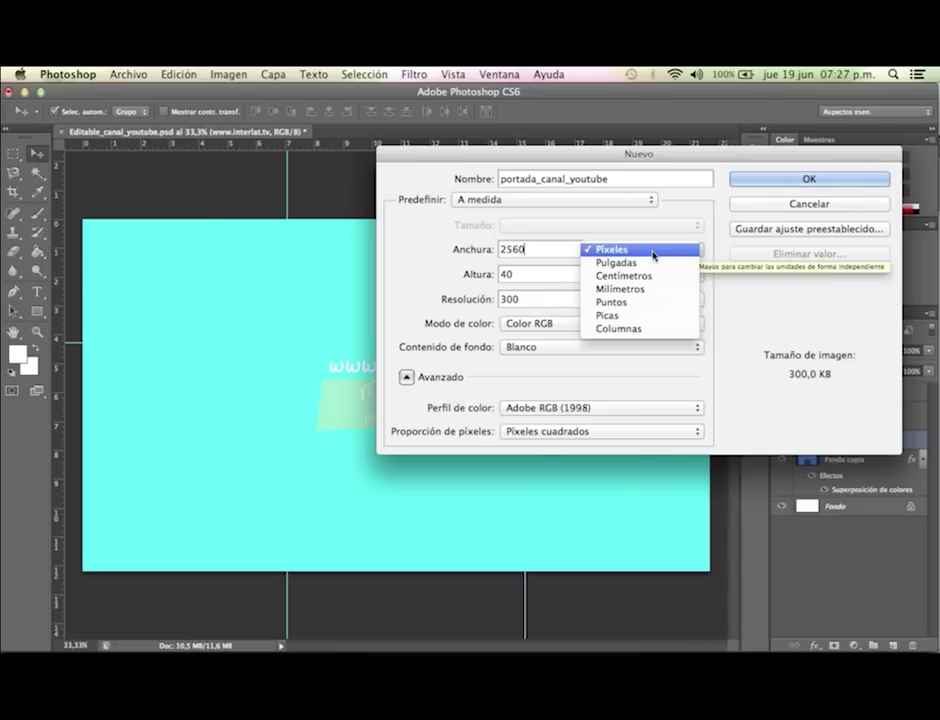
left_click(652, 254)
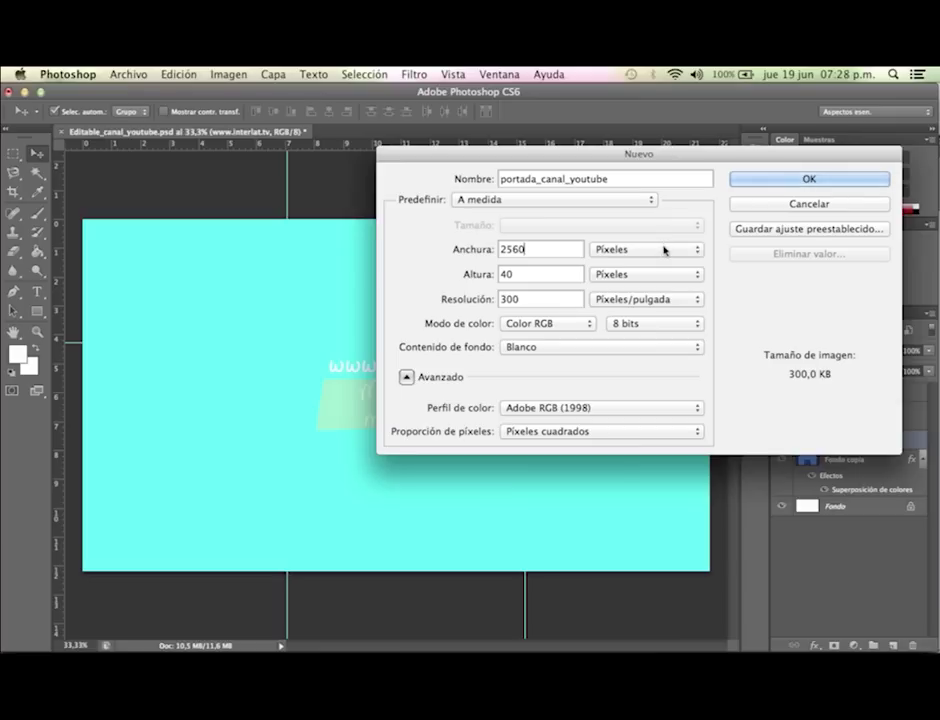
left_click(664, 248)
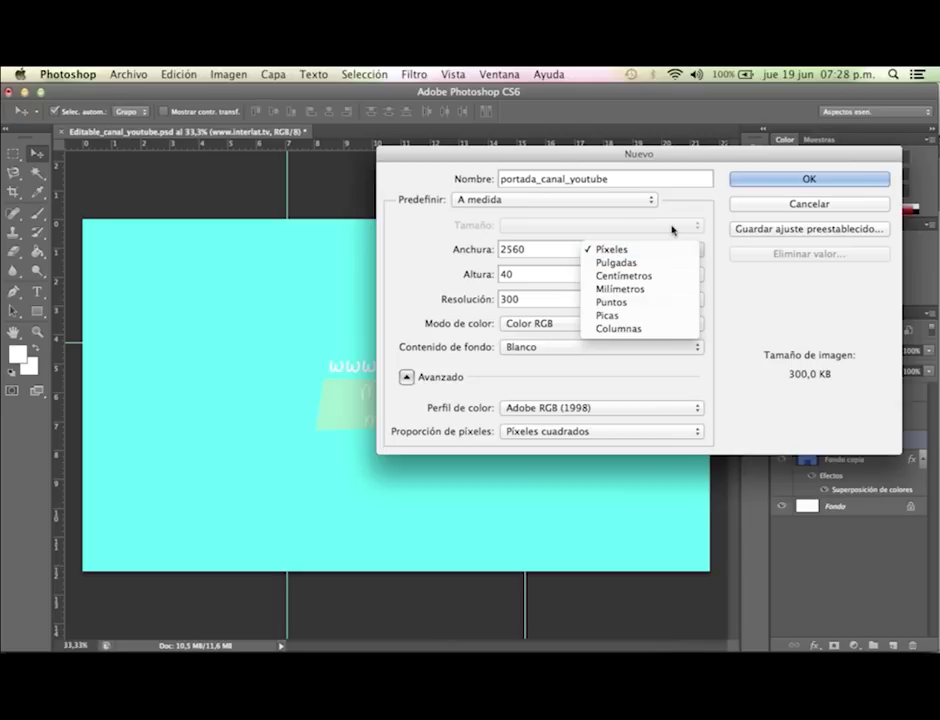
left_click(567, 262)
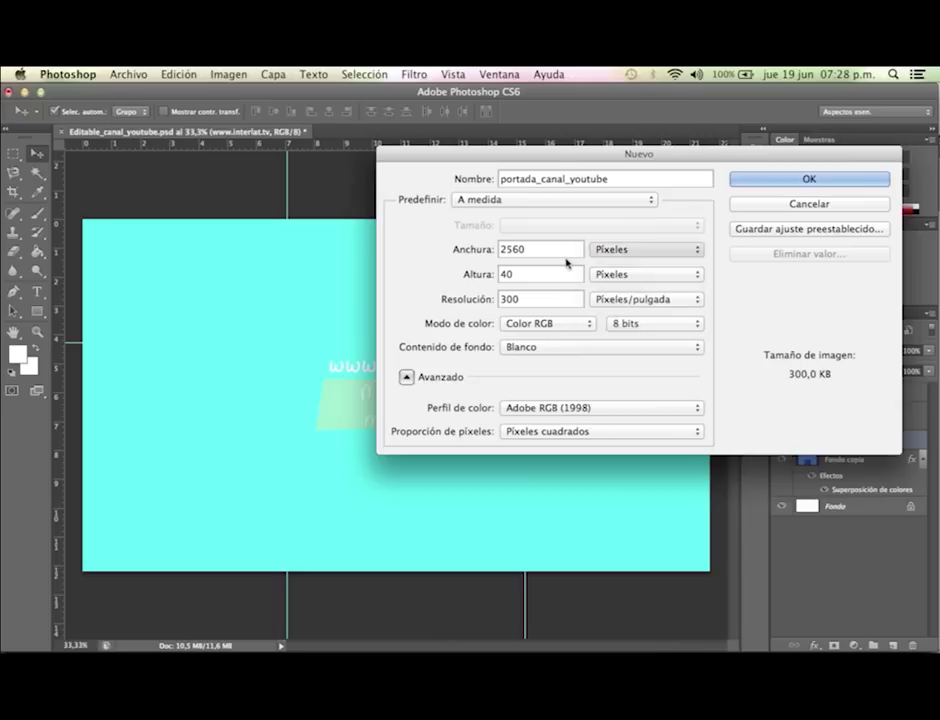
double_click(544, 269)
type("1440")
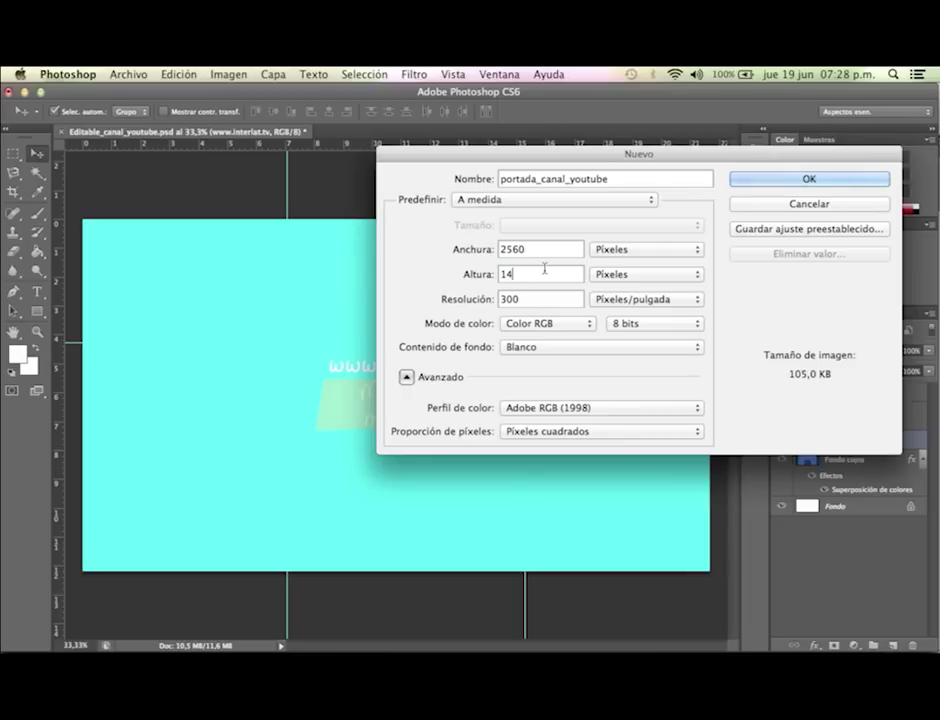
left_click(777, 181)
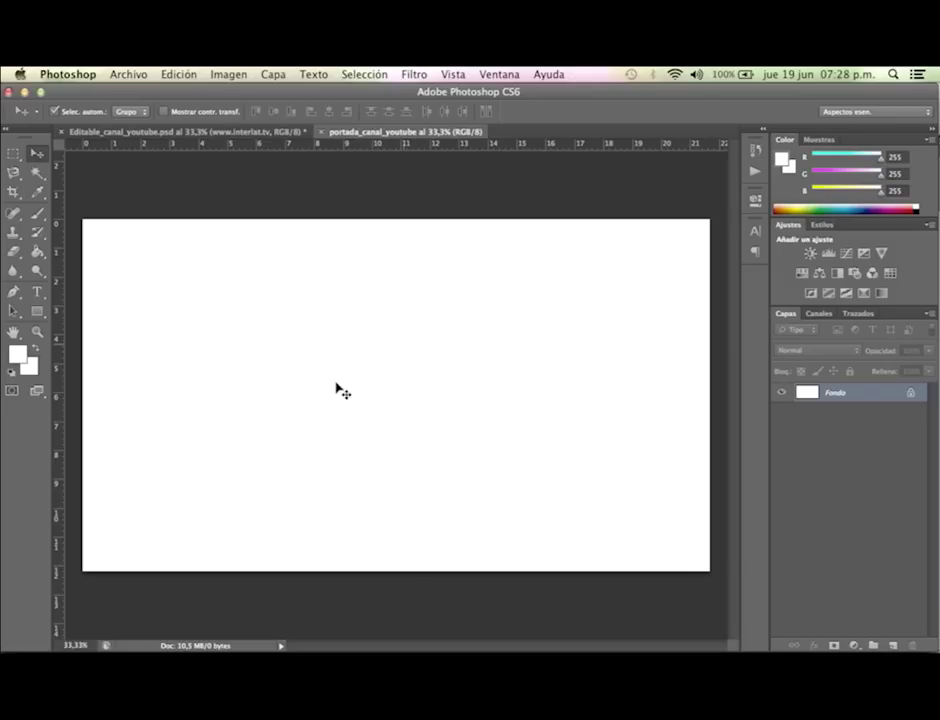
Return to the Editable_canal_youtube.psd document and delete the Rectángulo 1 shape behind the lower text.
left_click(259, 133)
left_click(478, 409)
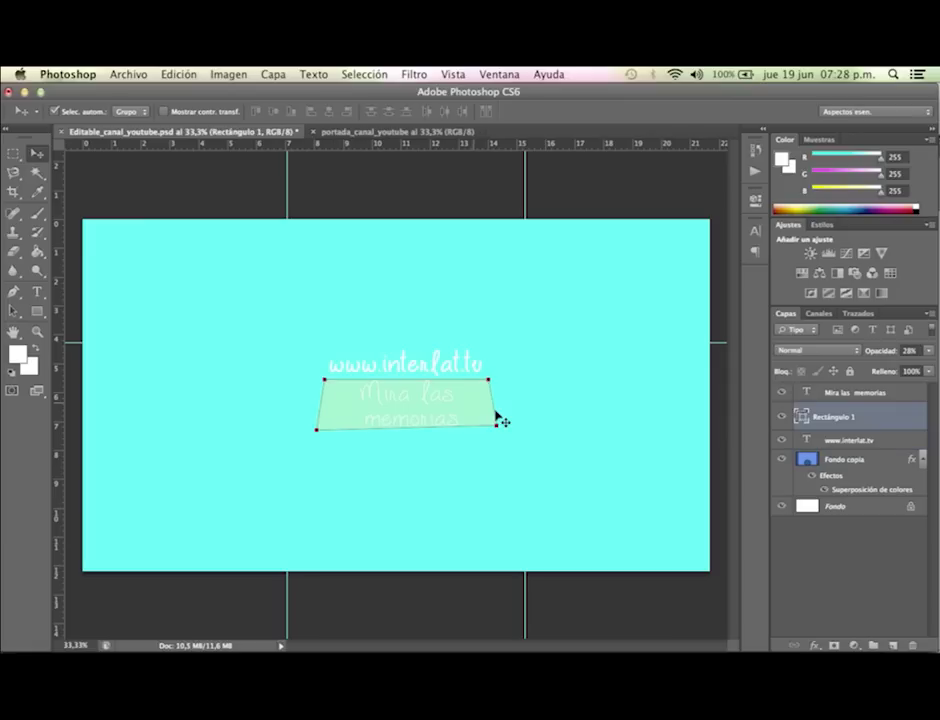
key("Delete")
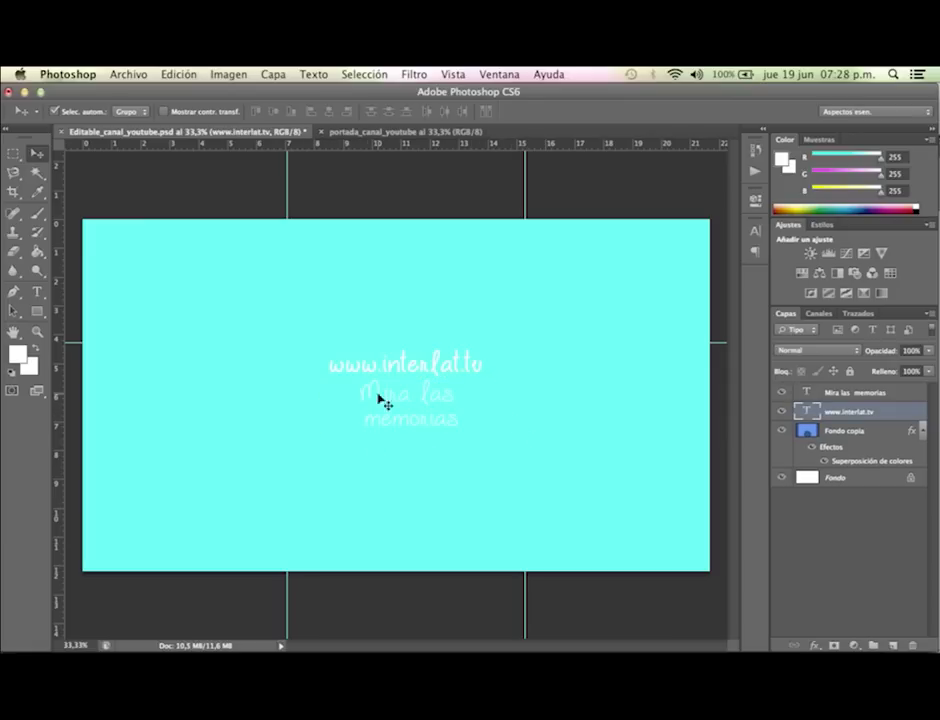
left_click(386, 403)
left_click(781, 392)
left_click_drag(398, 383, 390, 390)
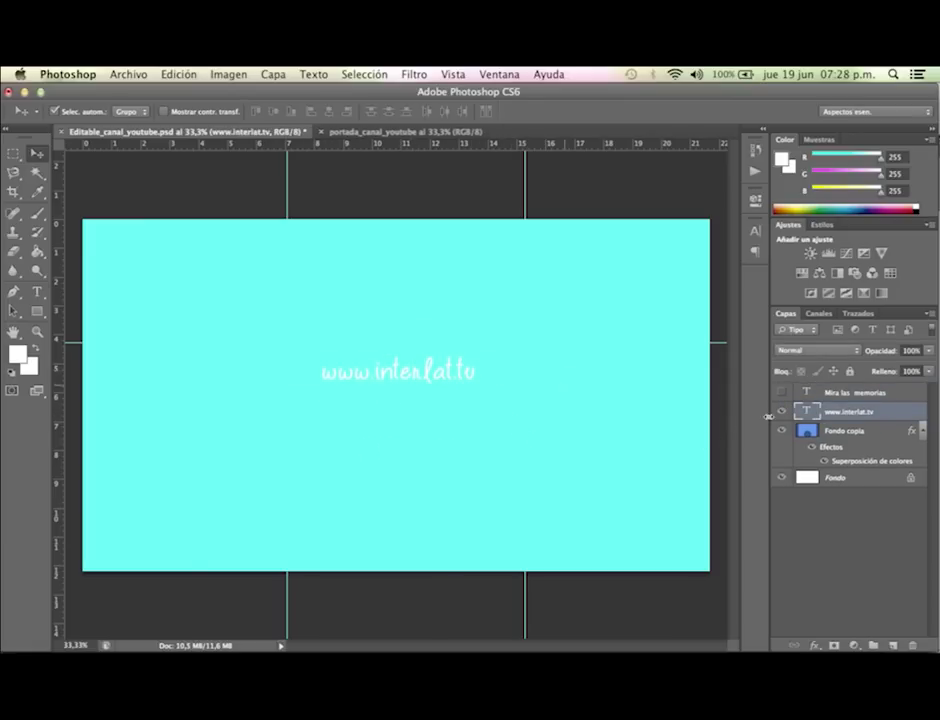
key("t")
double_click(807, 411)
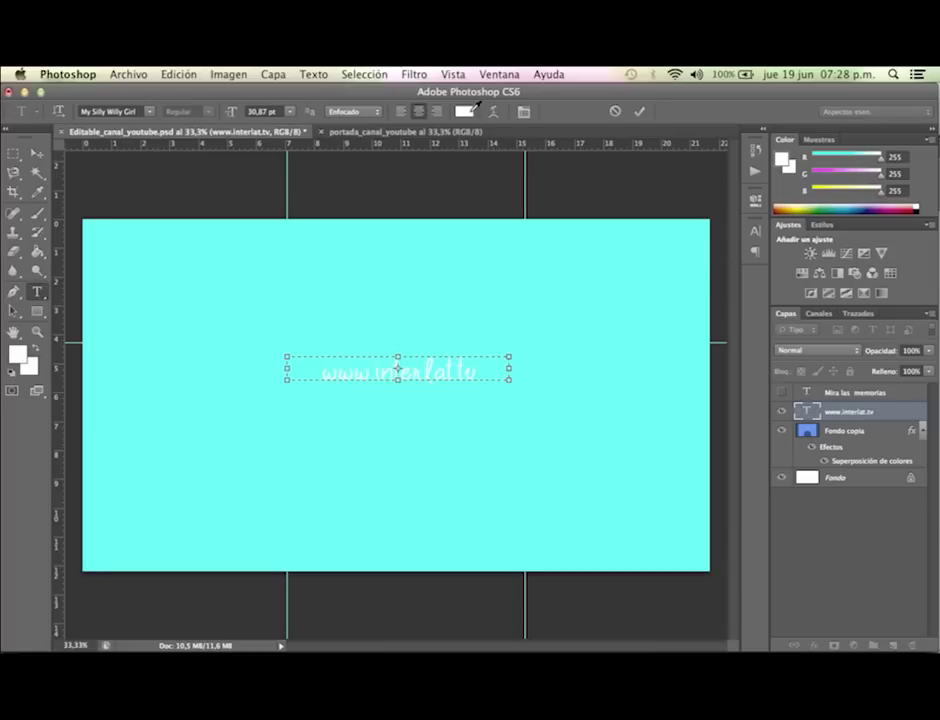
left_click(464, 111)
left_click_drag(556, 397, 510, 462)
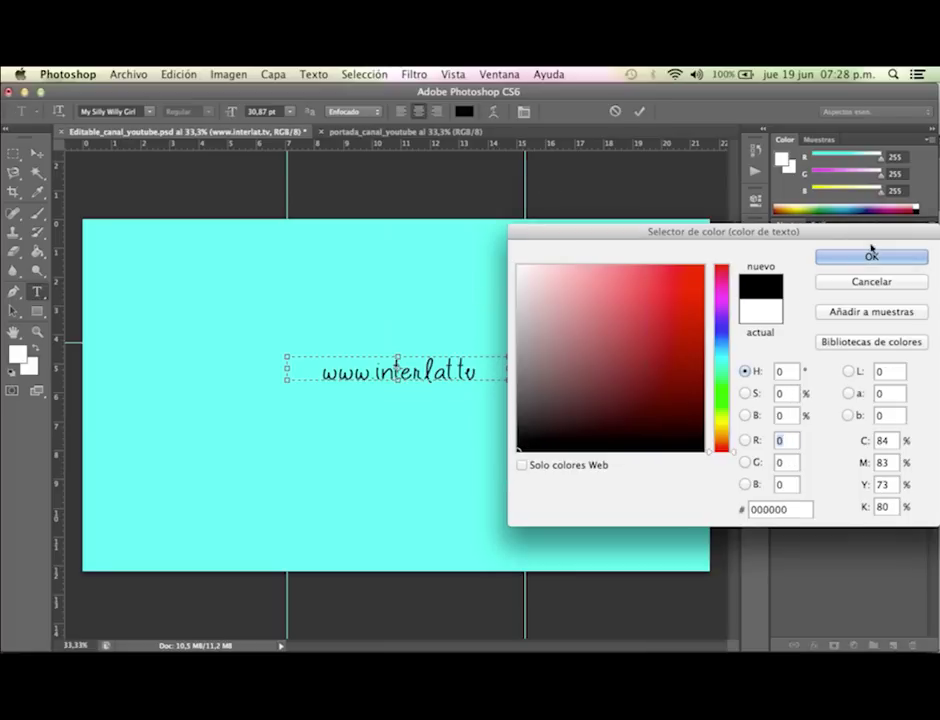
left_click(869, 256)
key("v")
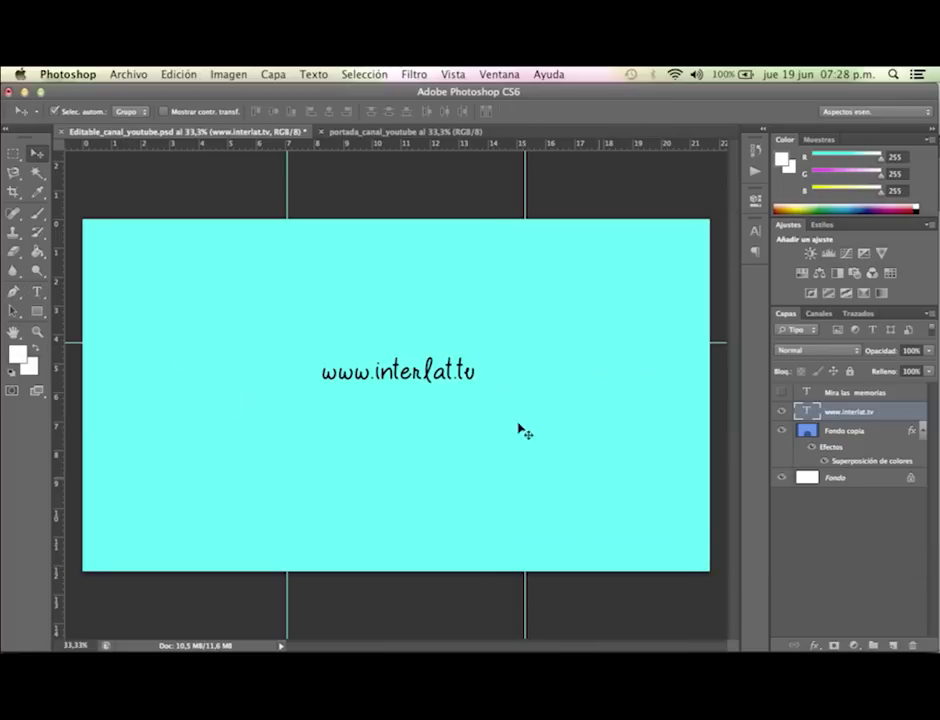
left_click(129, 74)
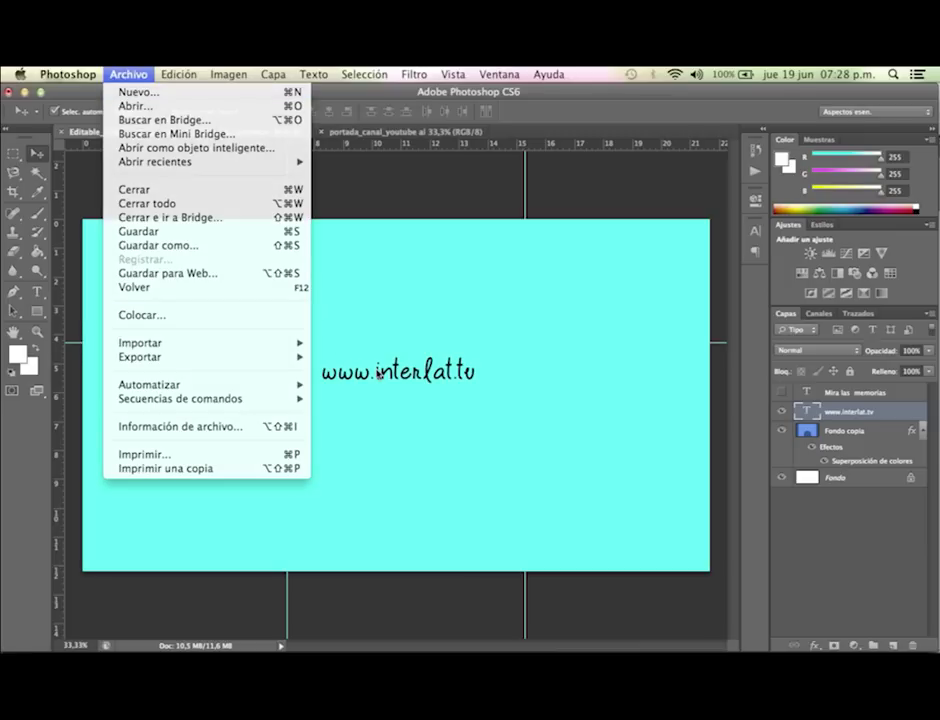
left_click(379, 375)
left_click_drag(409, 384, 443, 400)
key("super+c")
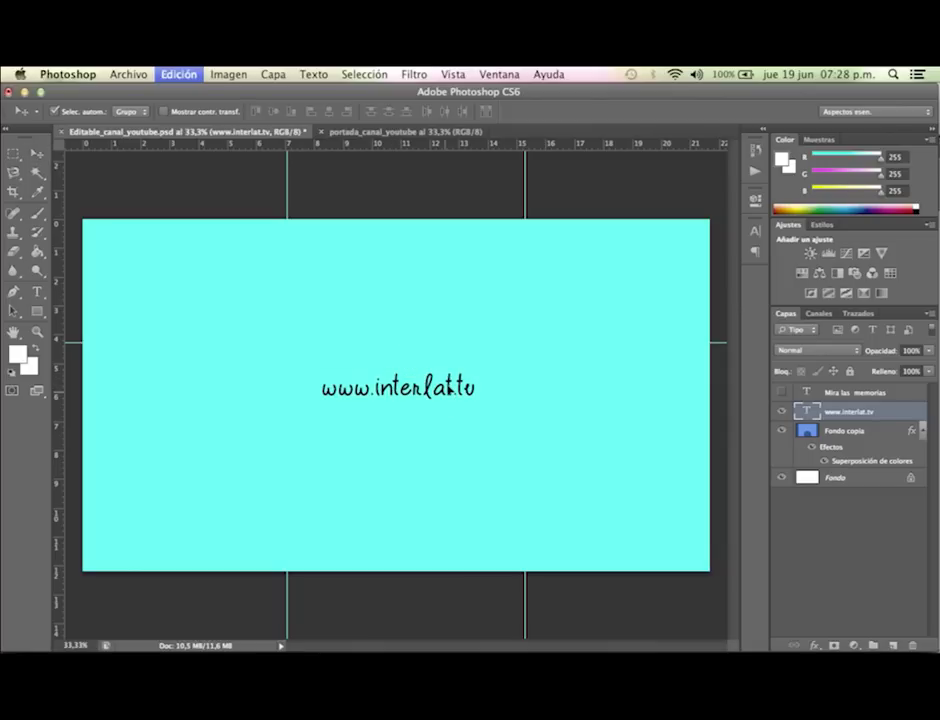
key("super+t")
left_click_drag(510, 368, 472, 369)
key("Return")
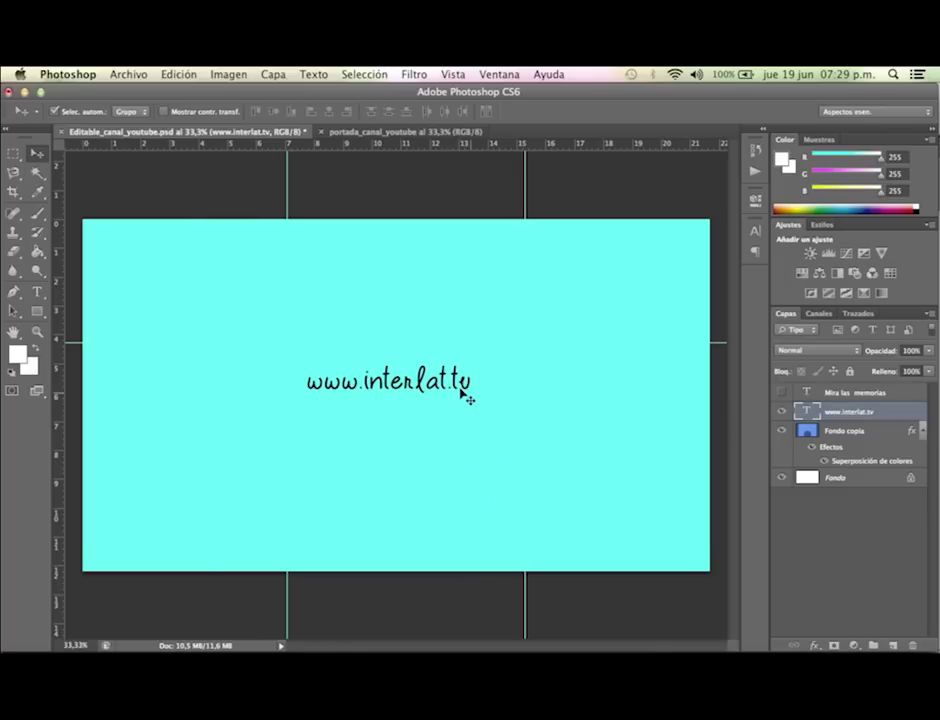
left_click_drag(462, 395, 464, 401)
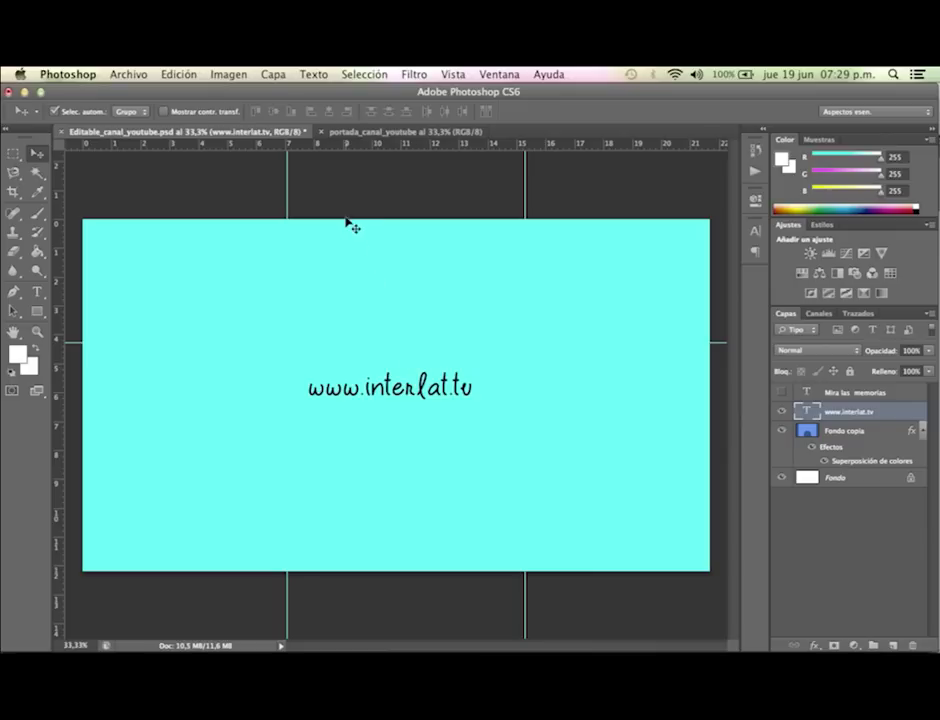
Save the cover to the desktop as the JPEG Editable_canal_youtube.jpg with maximum quality 12.
left_click(136, 74)
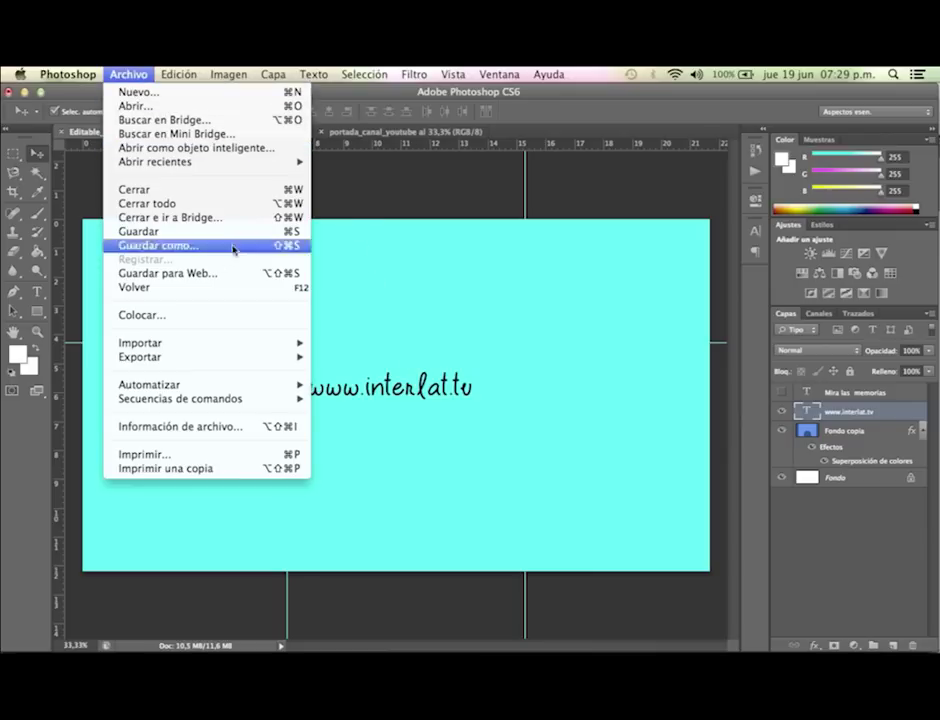
left_click(233, 246)
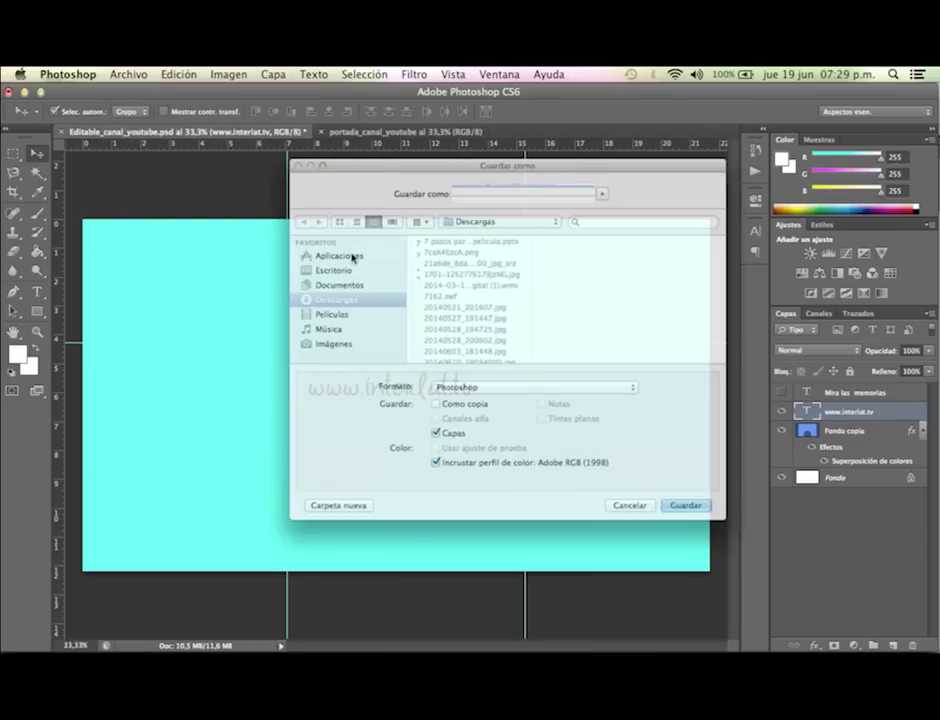
left_click(497, 400)
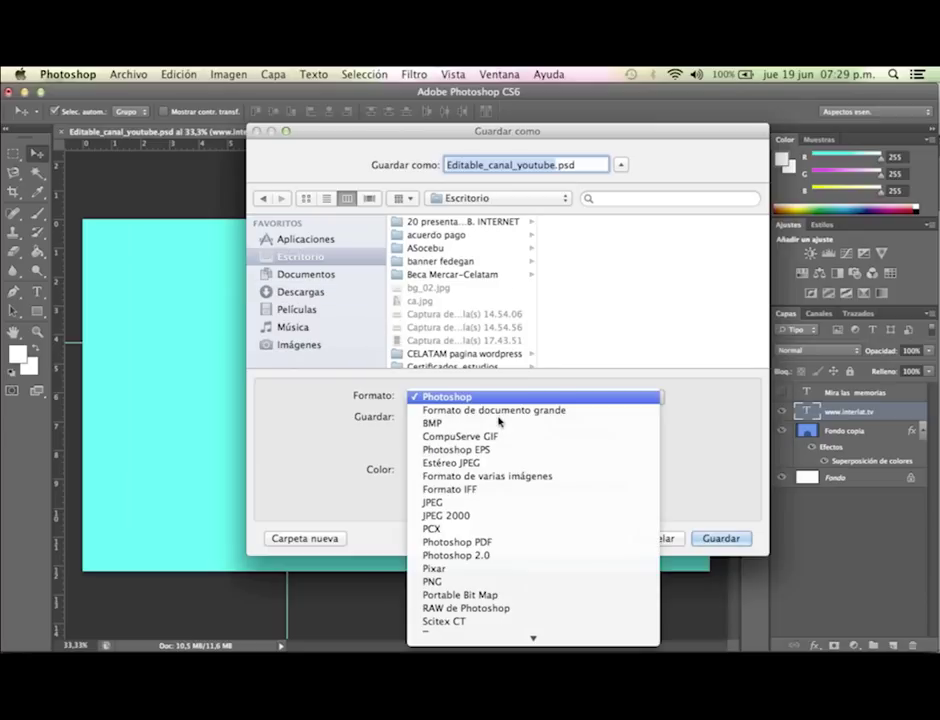
left_click(497, 502)
left_click(716, 538)
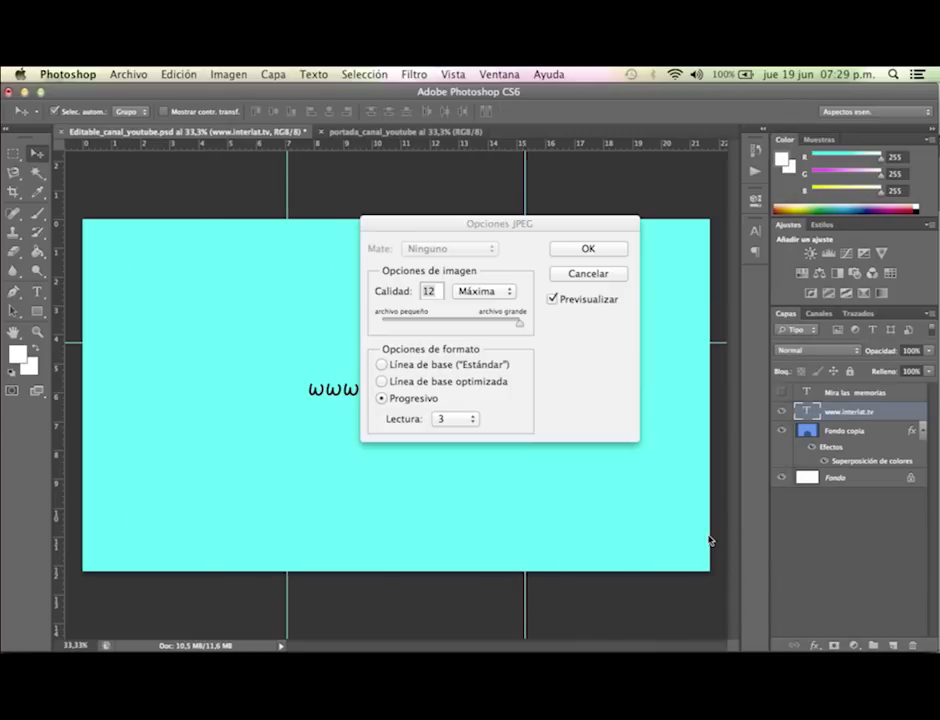
left_click(600, 250)
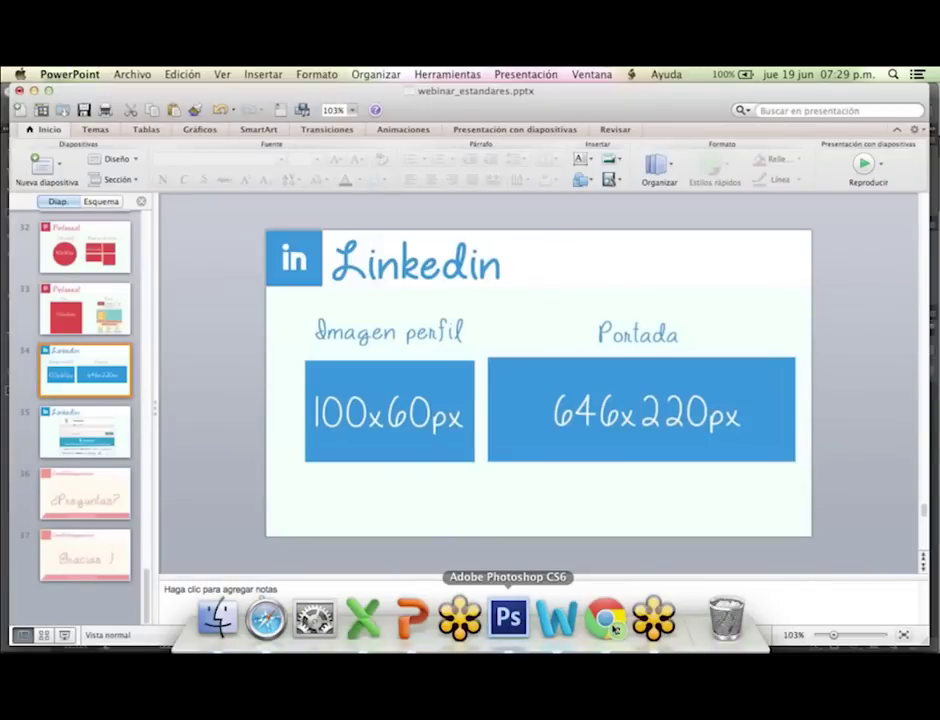
Switch to Chrome, go to the YouTube channel's own page and check the editing options of its cover.
left_click(614, 628)
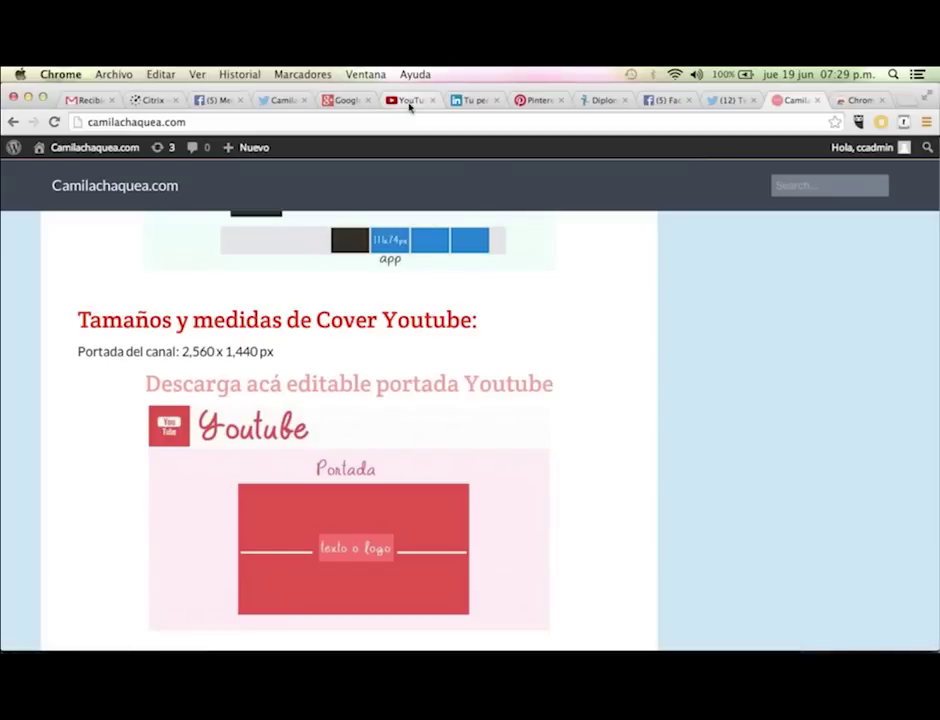
left_click(409, 100)
left_click(633, 201)
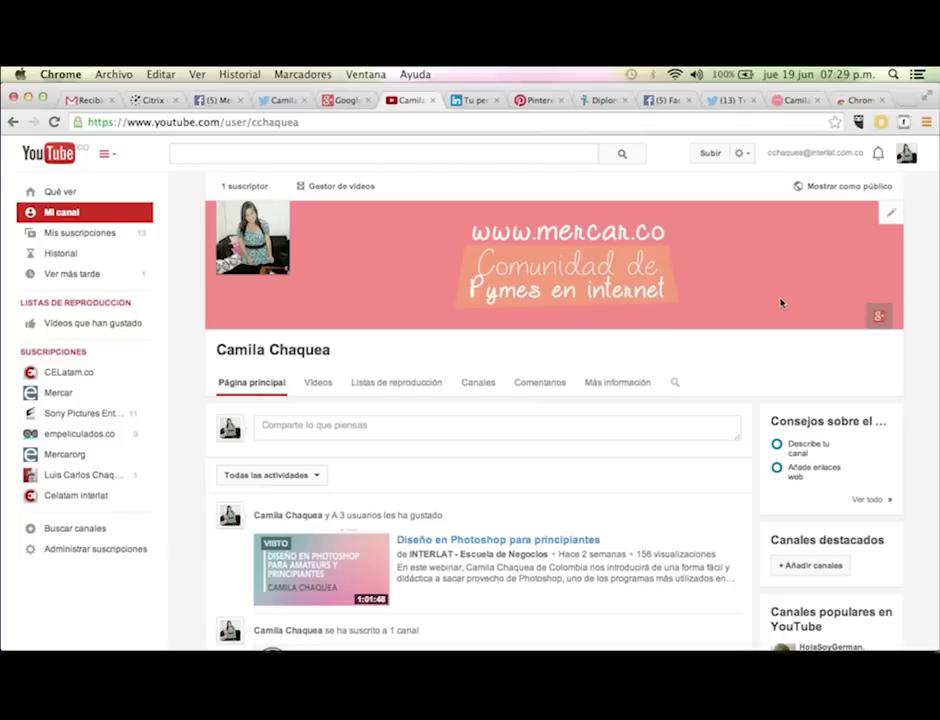
left_click(890, 213)
left_click(667, 304)
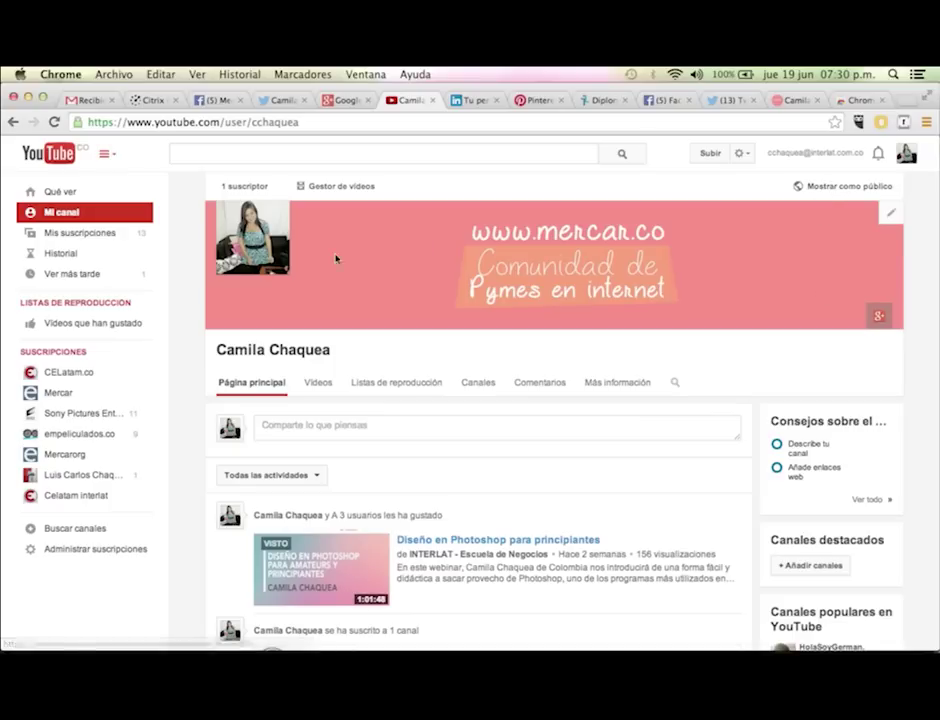
Reach the Google+ profile through the channel's profile photo, dismiss the photo upload, and start changing the profile's cover photo.
mouse_move(279, 220)
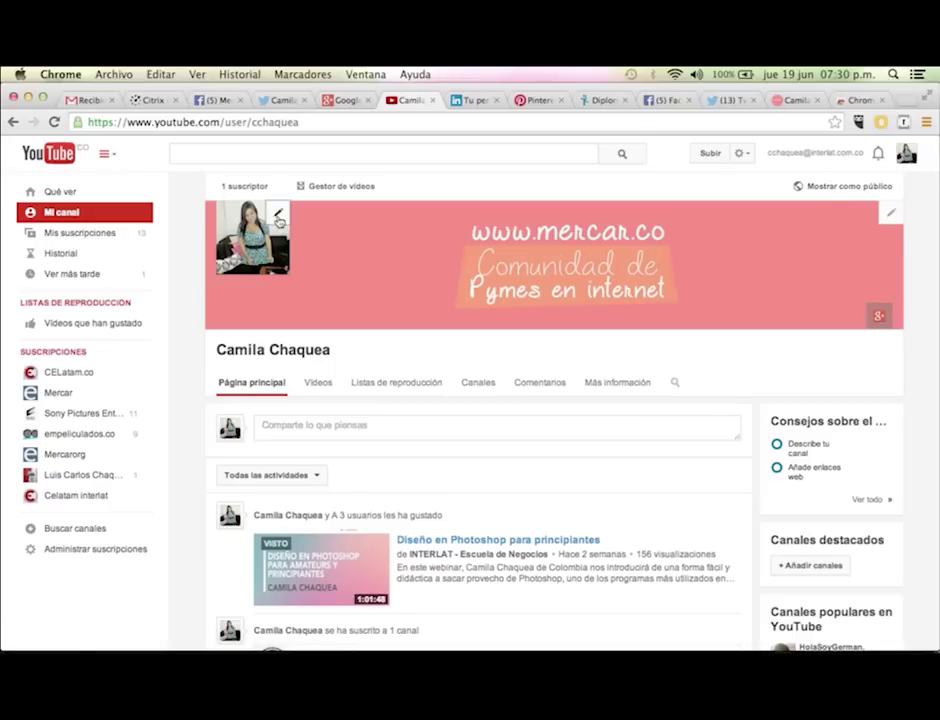
left_click(279, 220)
left_click(583, 431)
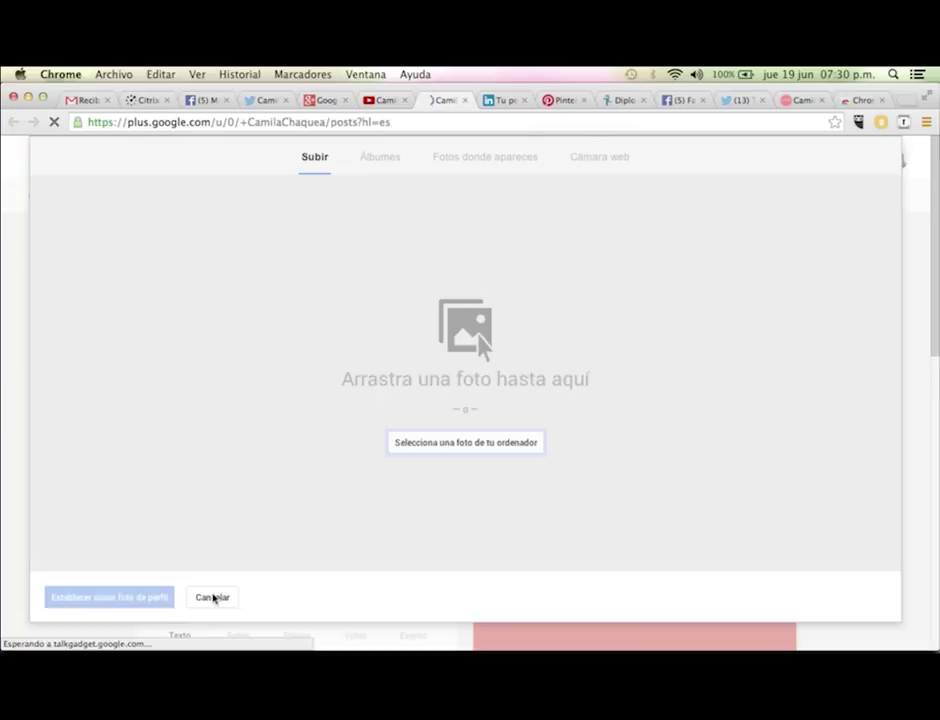
left_click(212, 598)
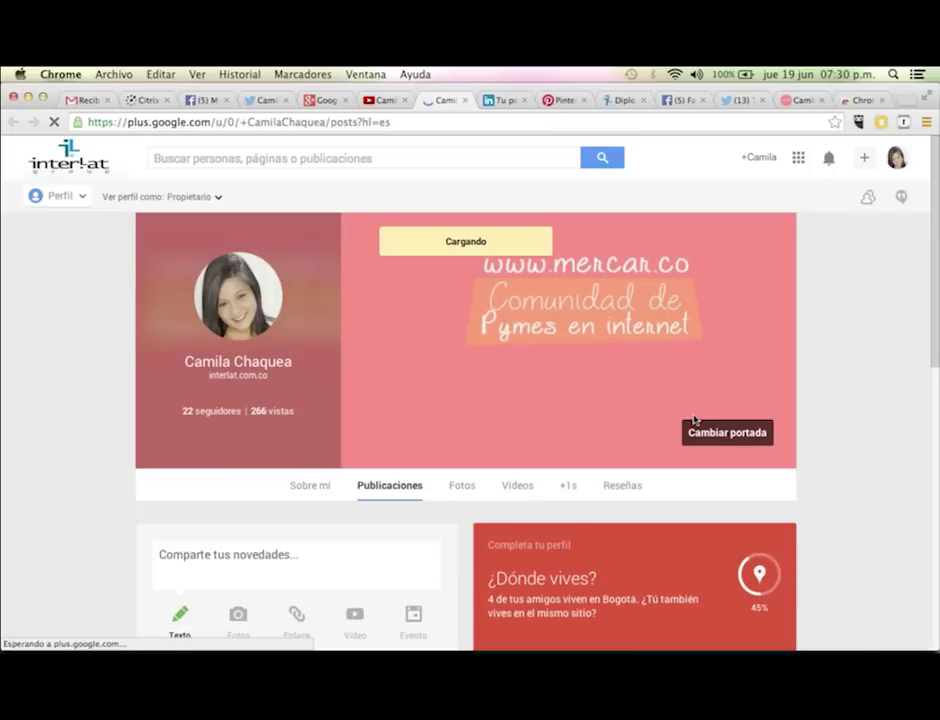
left_click(695, 417)
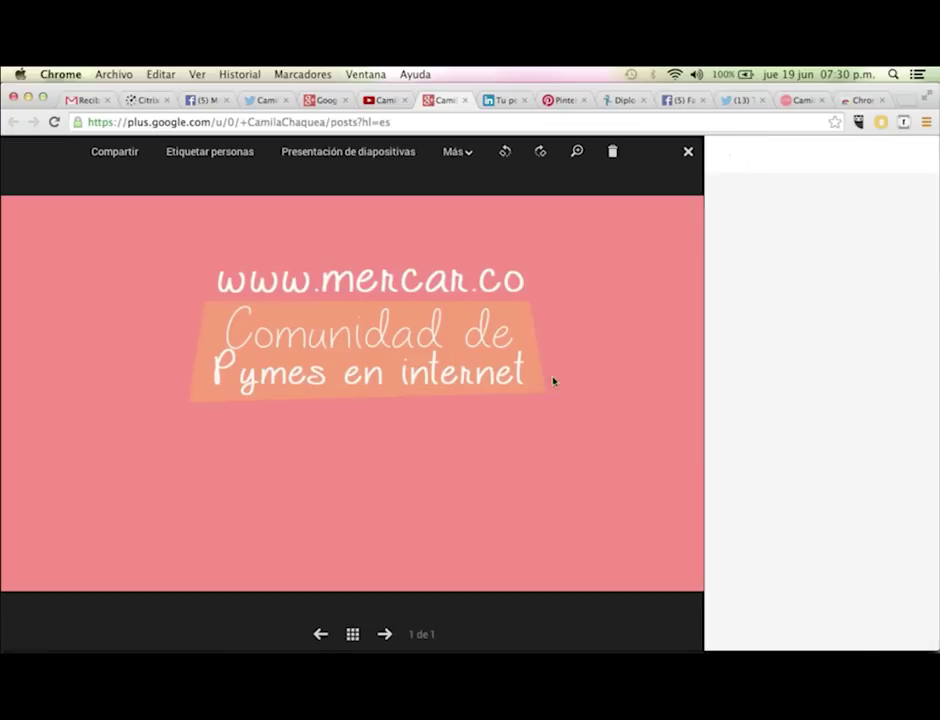
key("Escape")
left_click(748, 430)
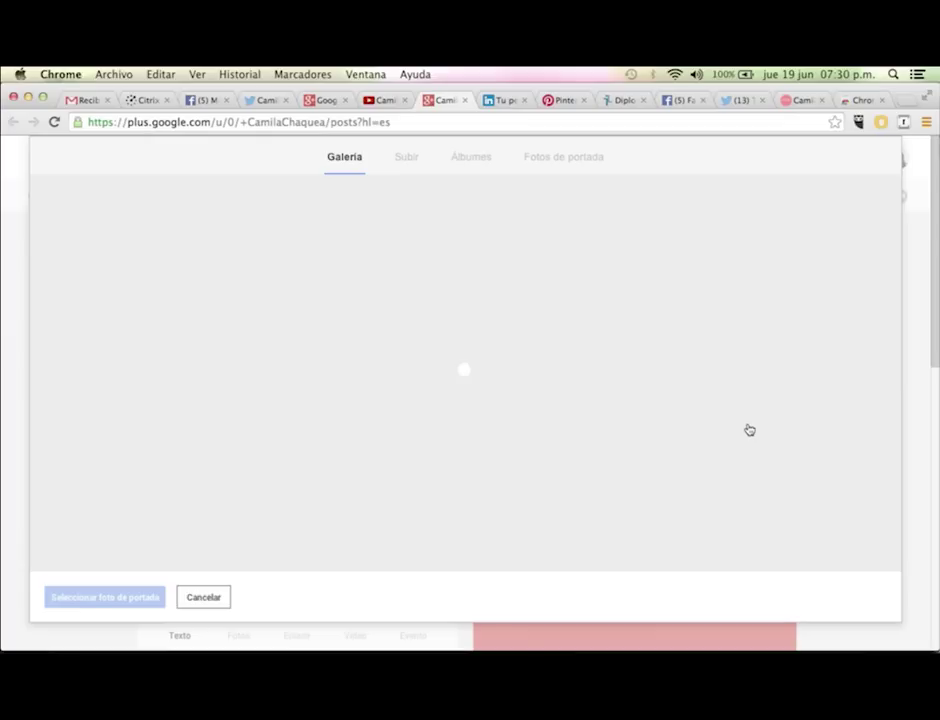
Browse the gallery, the albums and the previous cover photos offered for the Google+ cover.
mouse_move(481, 268)
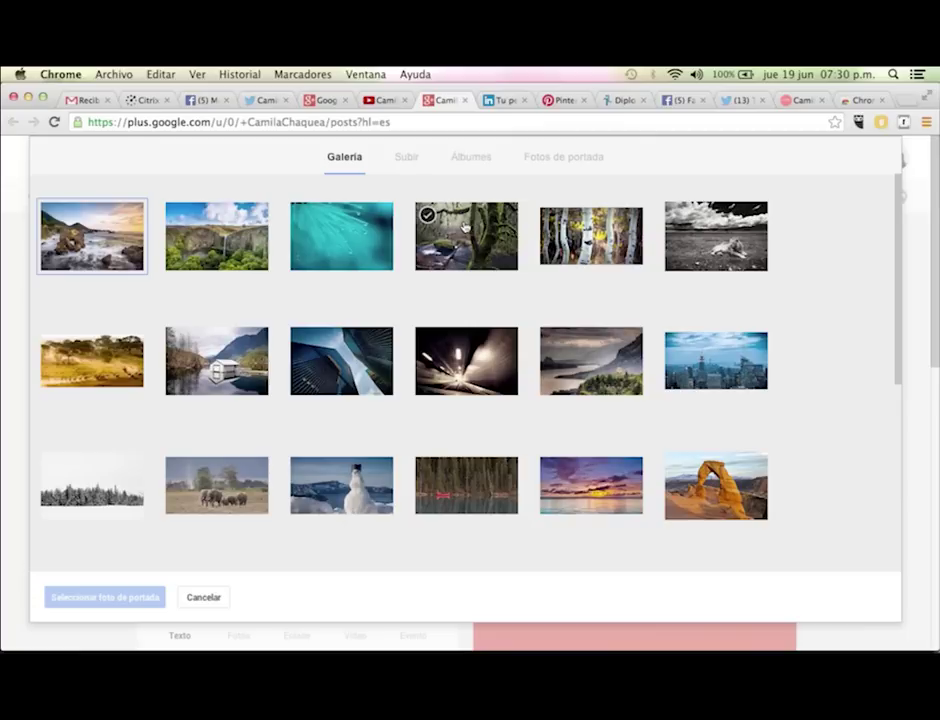
left_click(472, 158)
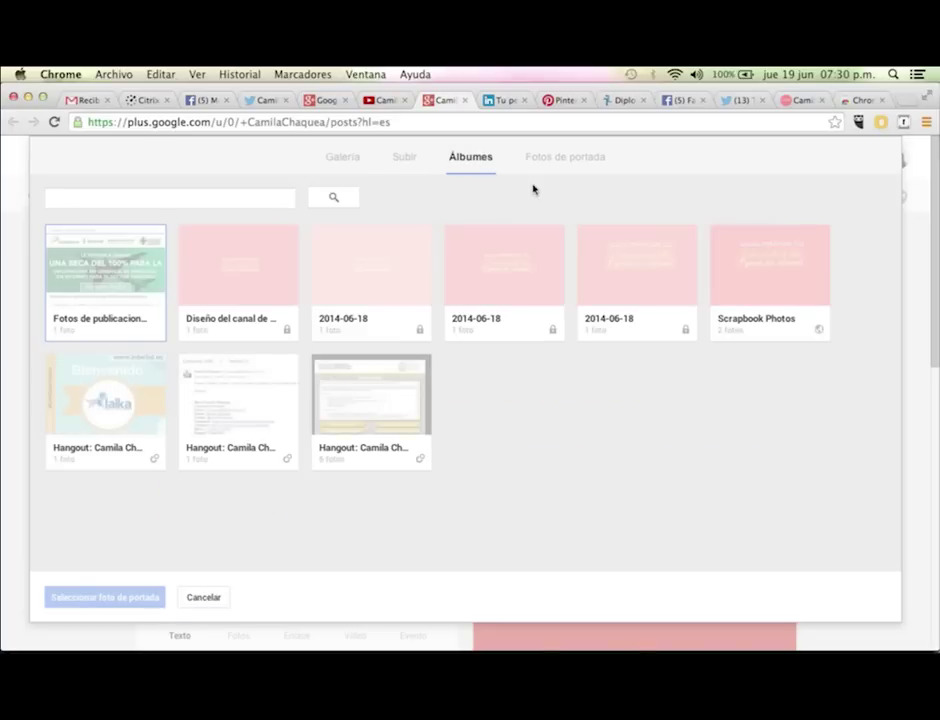
left_click(537, 155)
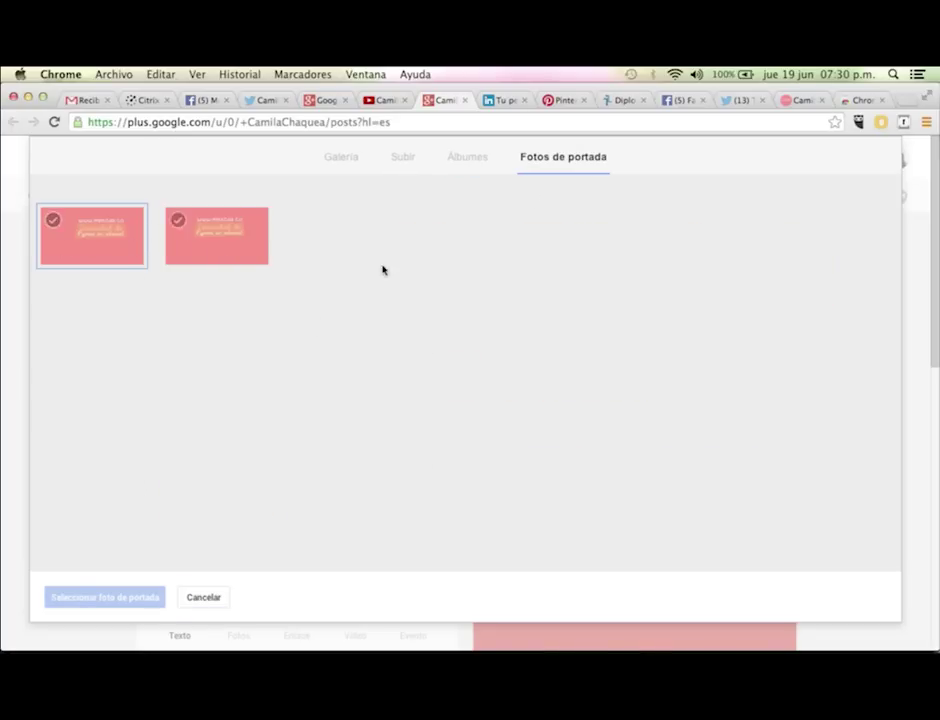
Upload Editable_canal_youtube.jpg from the desktop as the new cover photo.
left_click(400, 160)
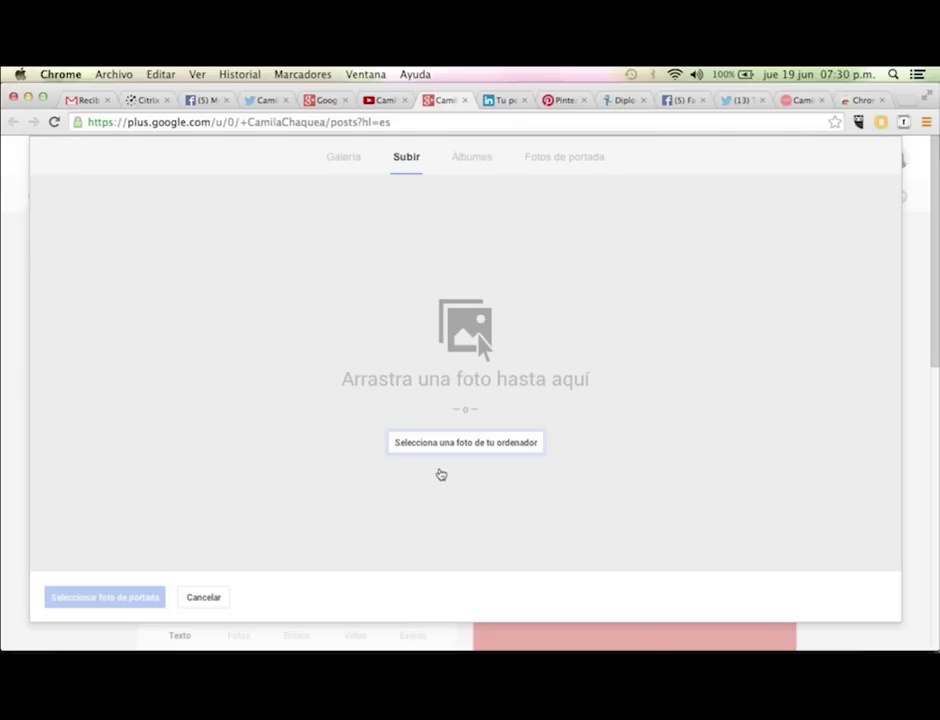
left_click(467, 449)
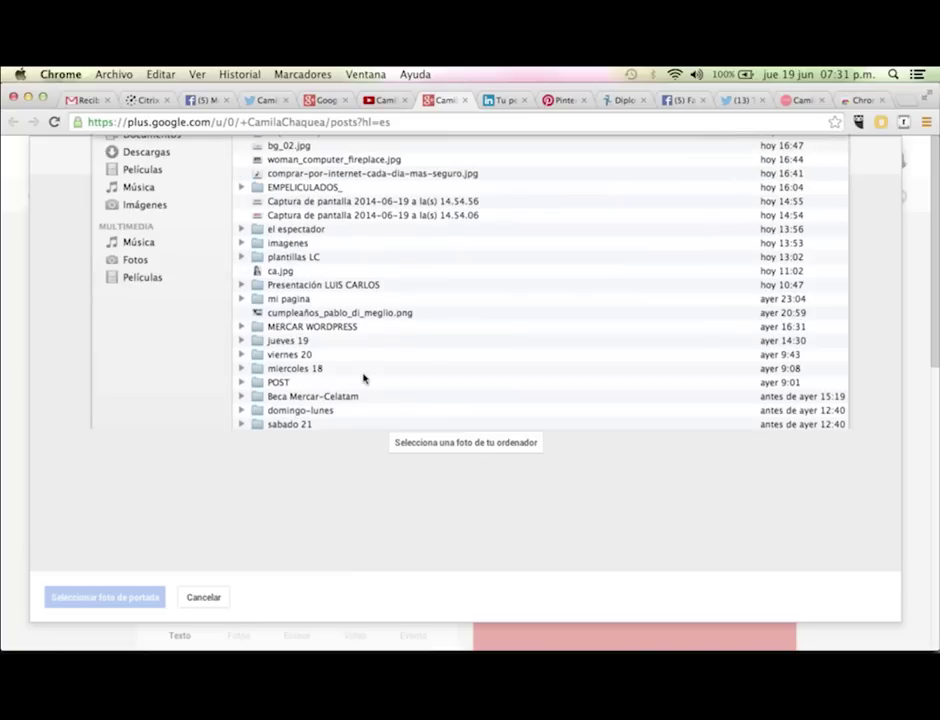
left_click(369, 187)
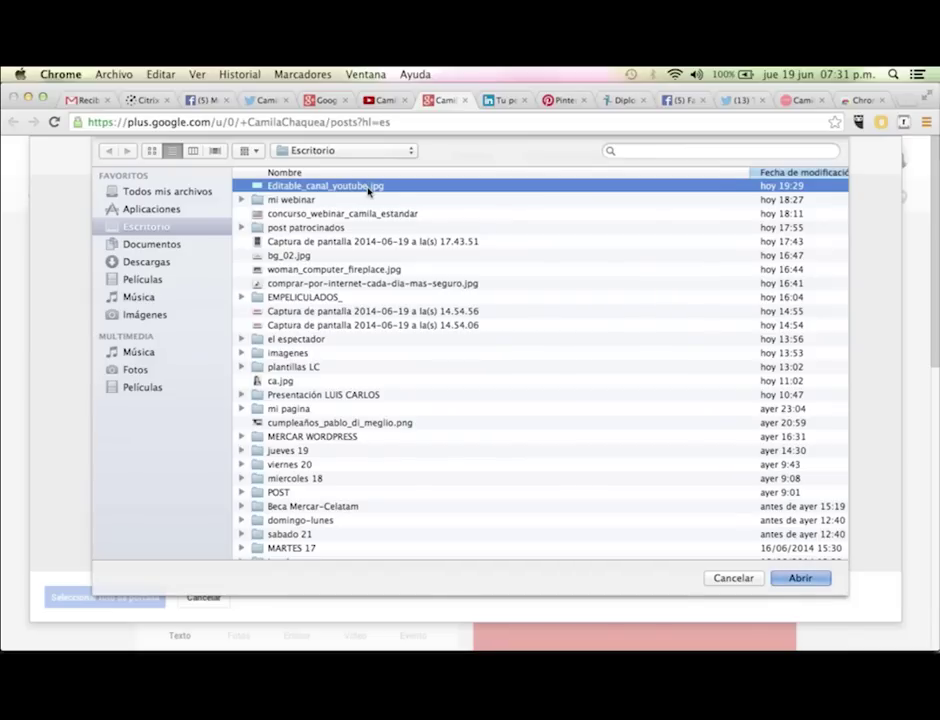
double_click(367, 188)
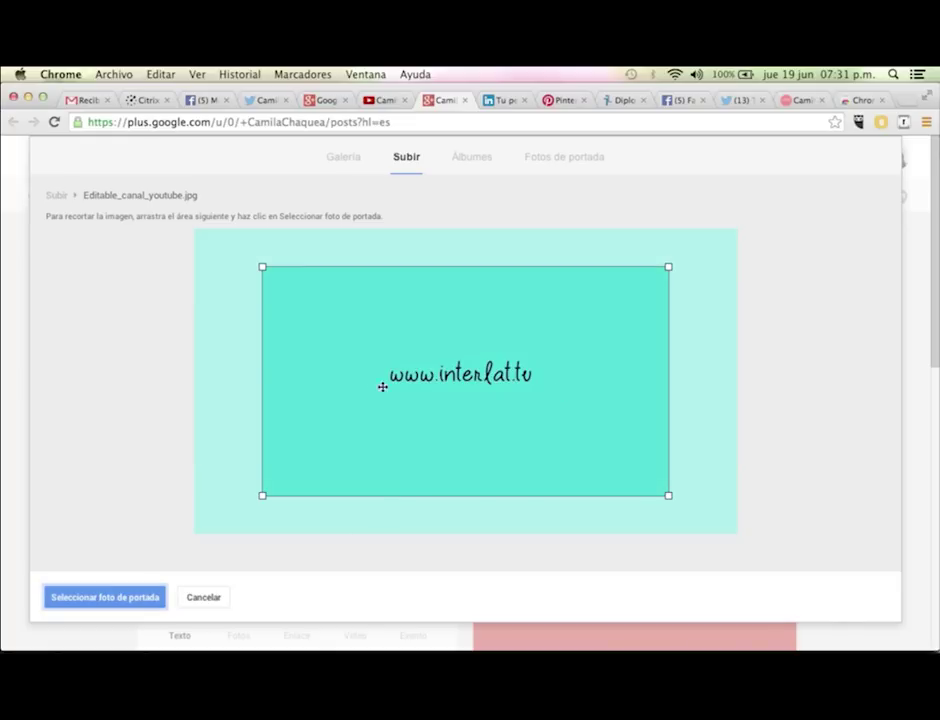
Enlarge the crop area to cover almost the whole image and set it as the cover photo.
left_click_drag(250, 494, 158, 540)
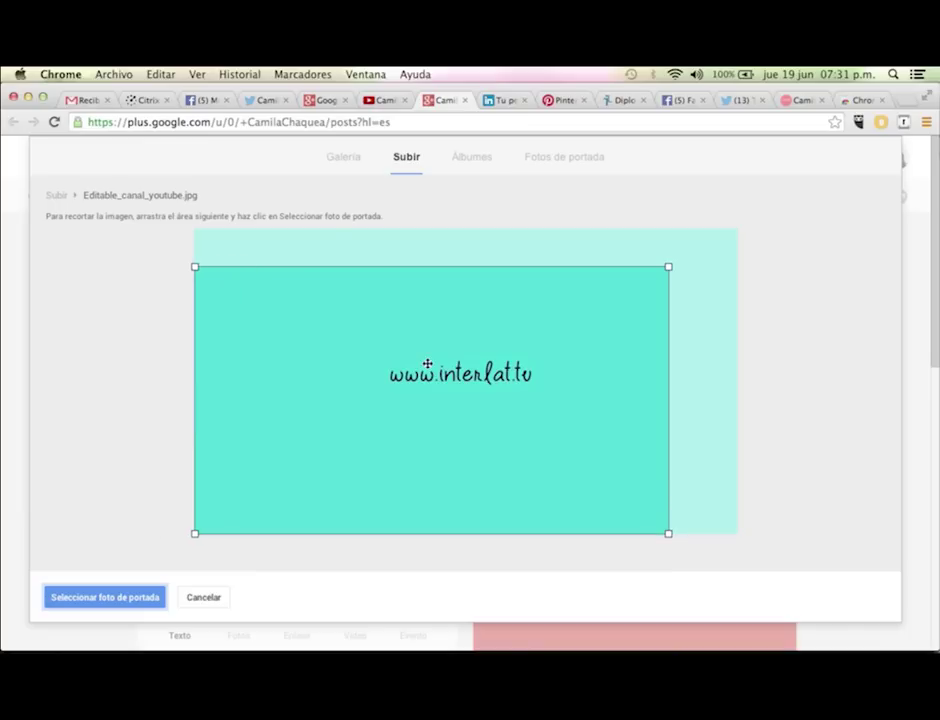
left_click_drag(668, 267, 766, 248)
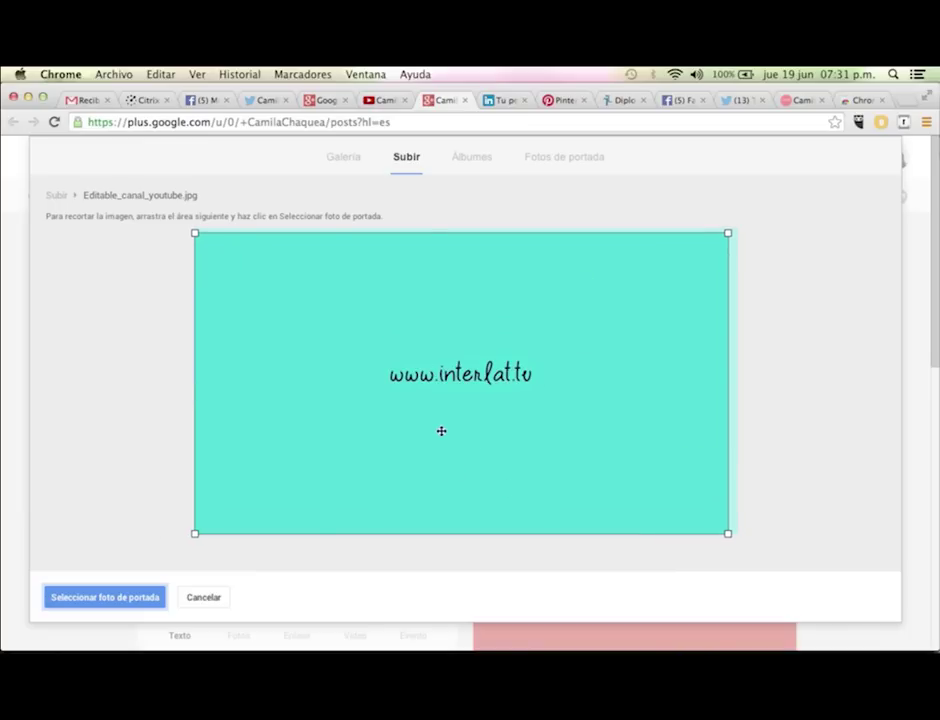
left_click(133, 598)
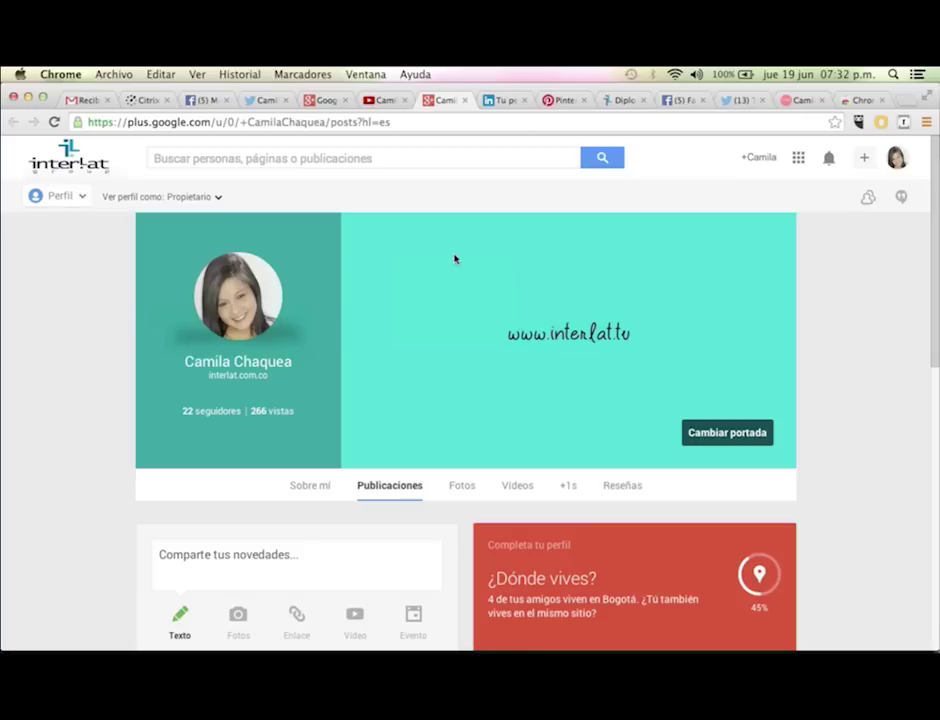
Switch to the Twitter profile and leave its editing mode without saving.
left_click(259, 101)
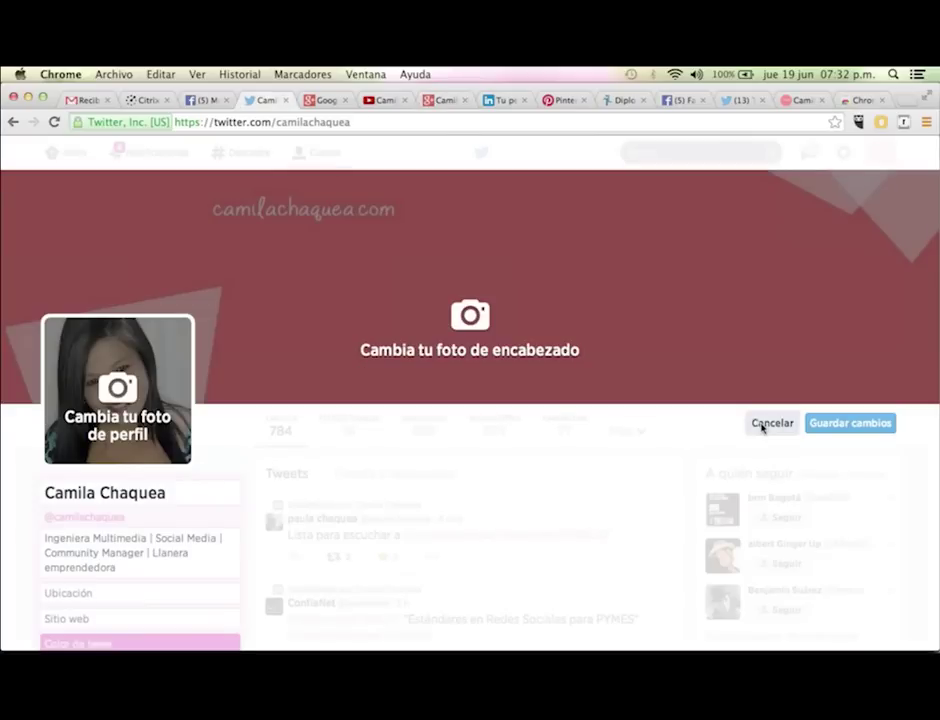
left_click(770, 423)
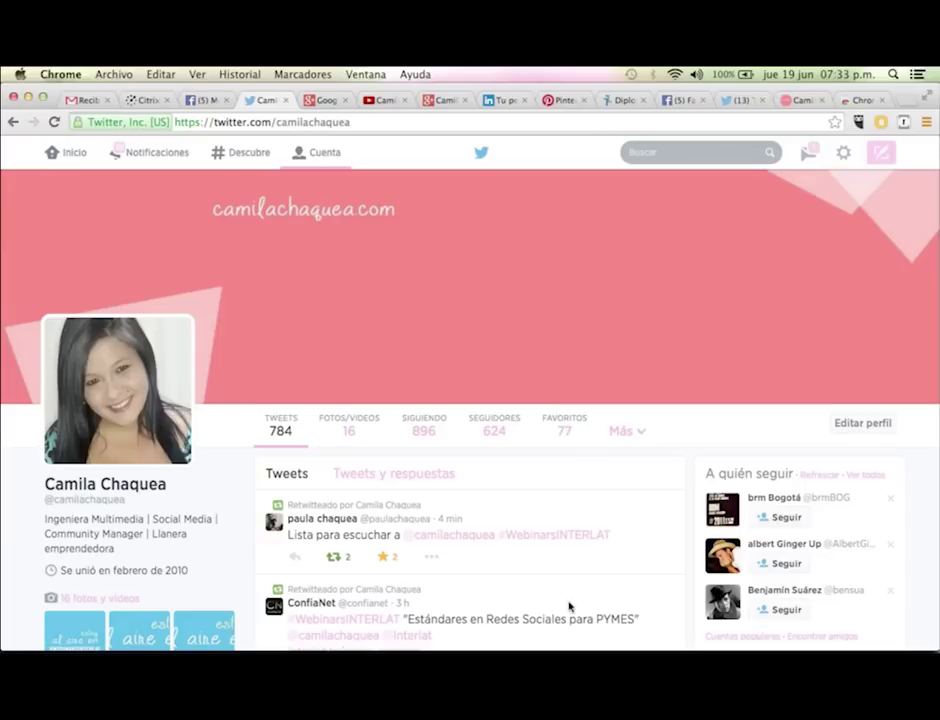
mouse_move(556, 645)
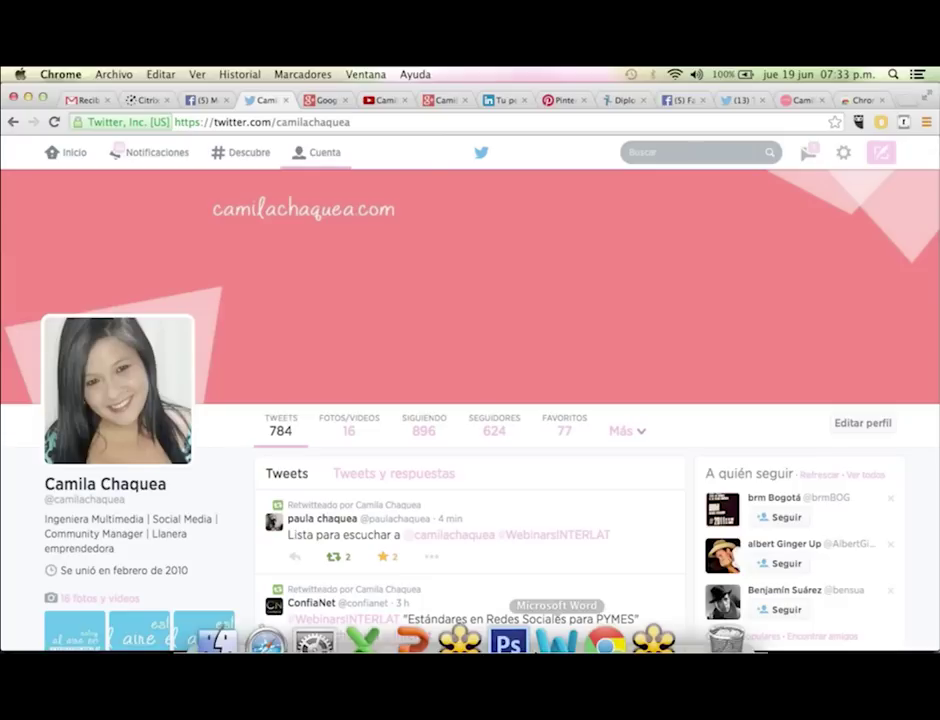
left_click(509, 632)
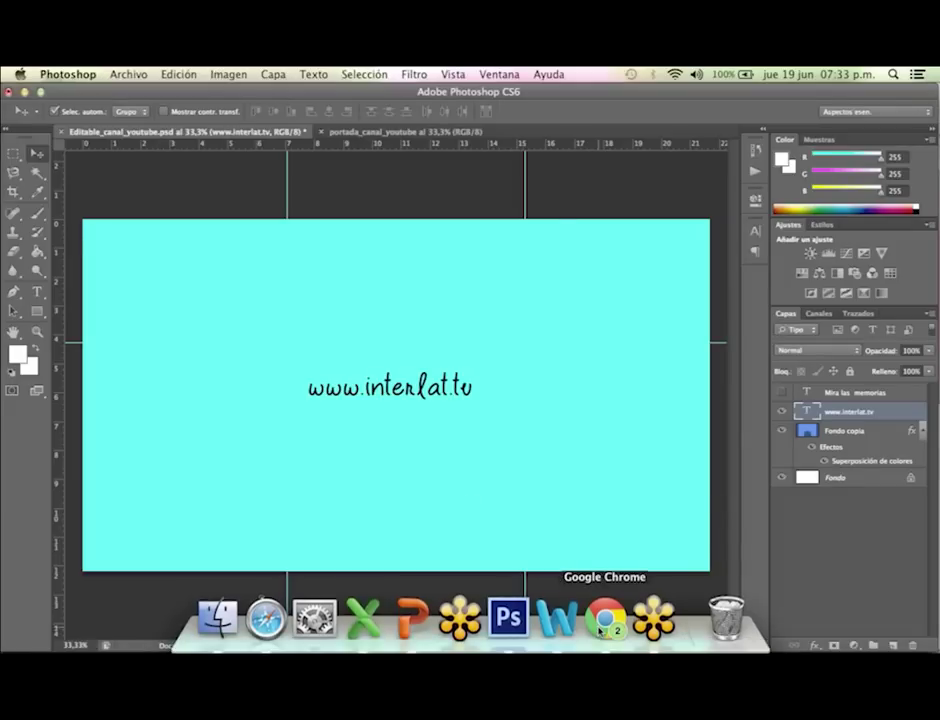
left_click(605, 620)
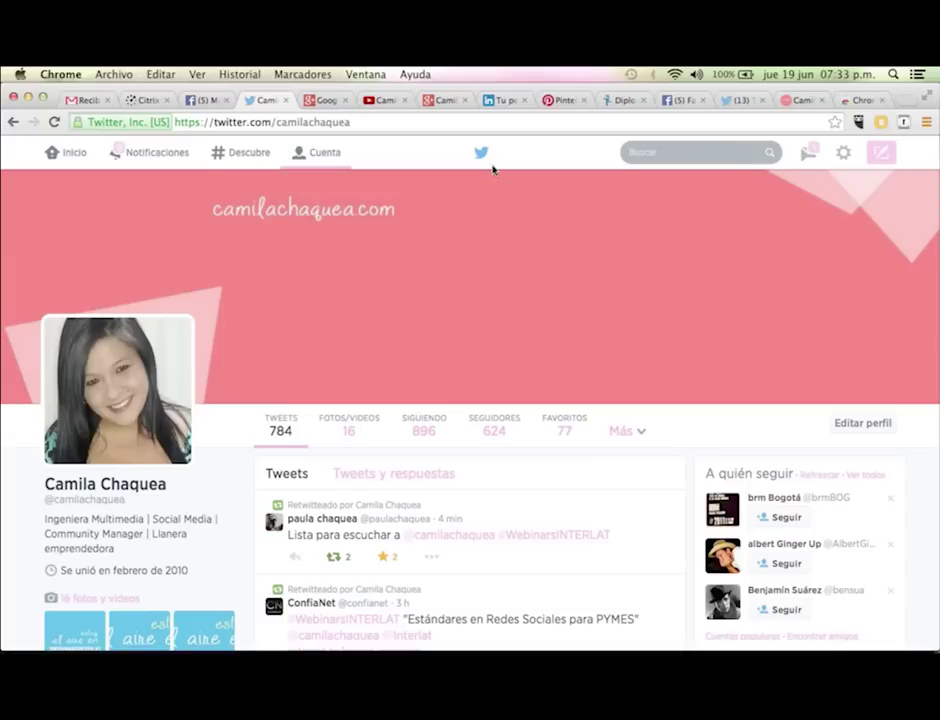
Download the editable Twitter cover template from the blog's Twitter section and open the file in Photoshop.
left_click(800, 101)
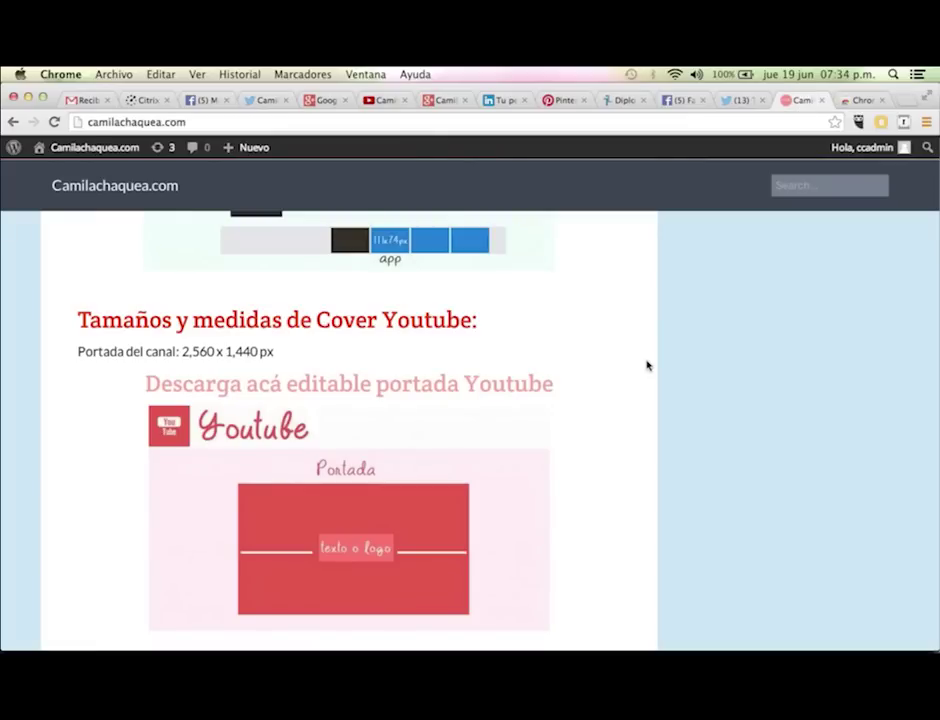
scroll(658, 441, "up", 2)
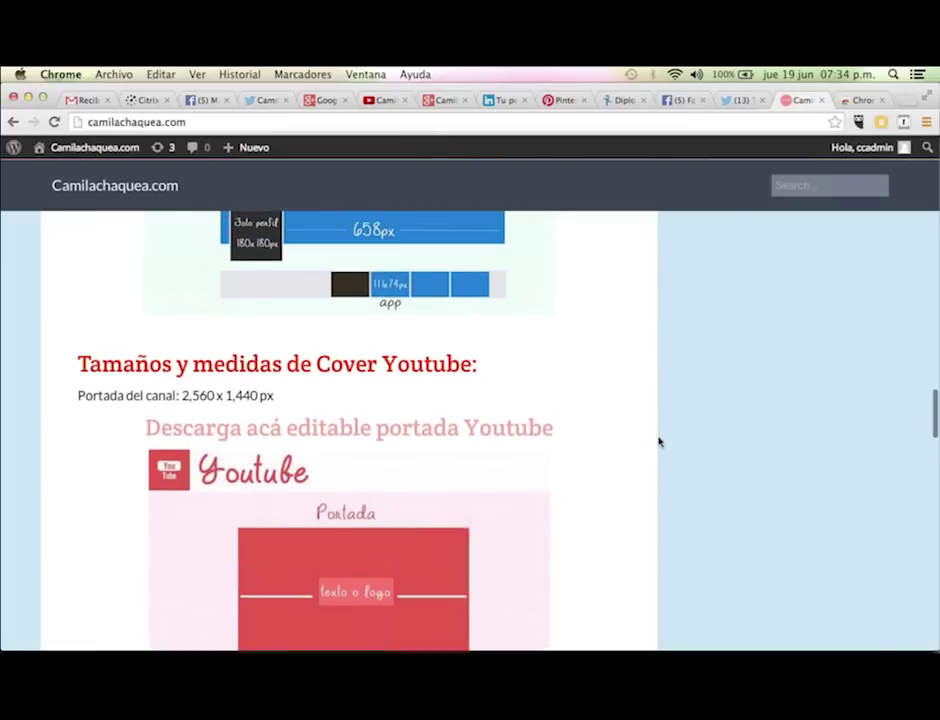
scroll(658, 441, "up", 10)
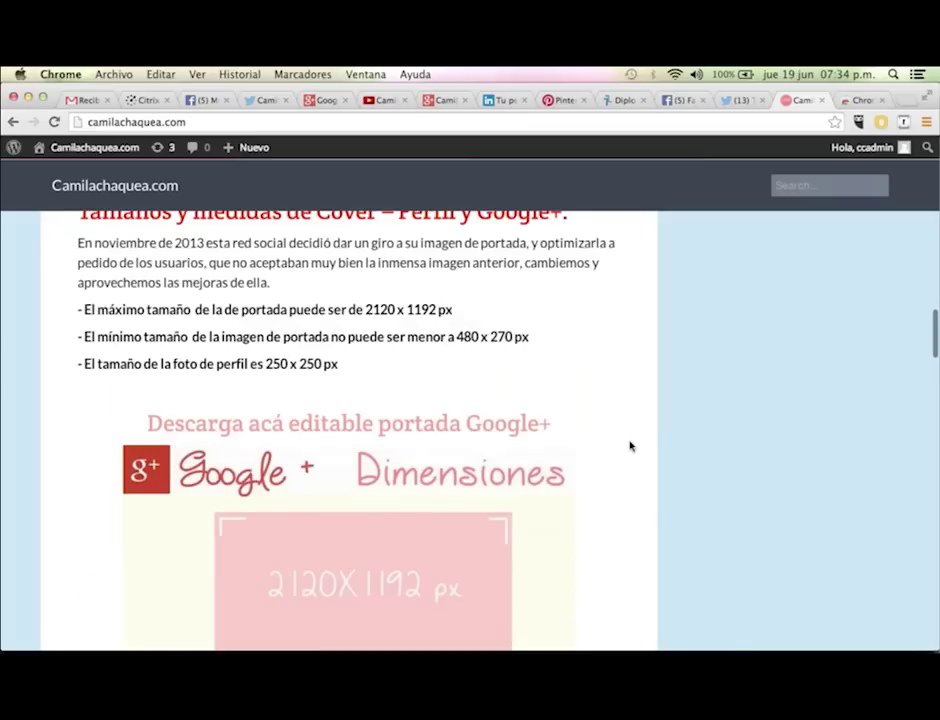
scroll(630, 445, "up", 3)
scroll(632, 439, "up", 5)
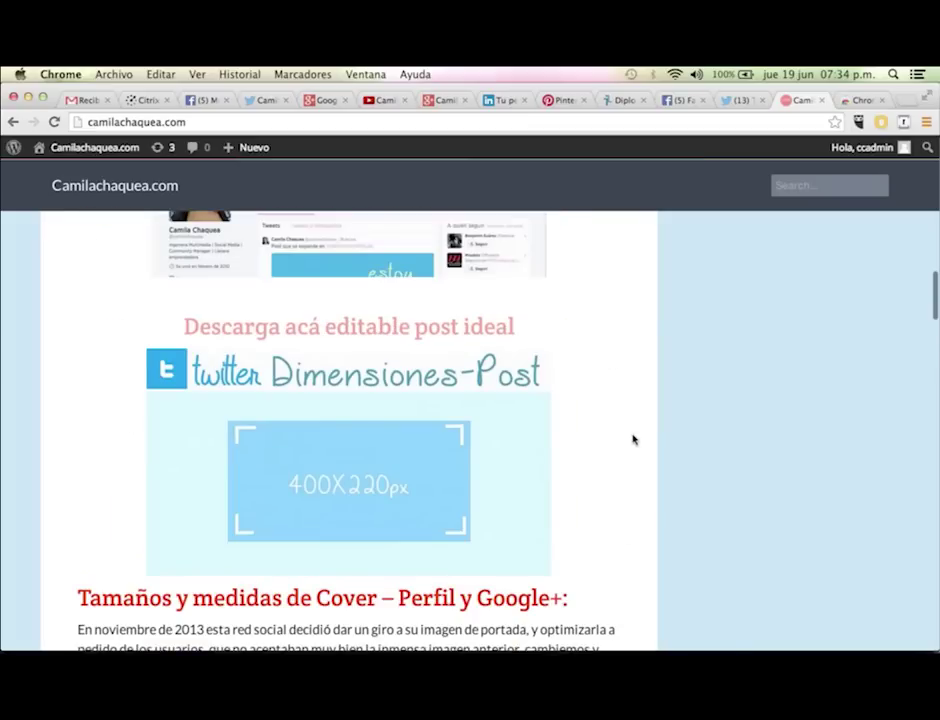
scroll(632, 439, "up", 5)
left_click(384, 300)
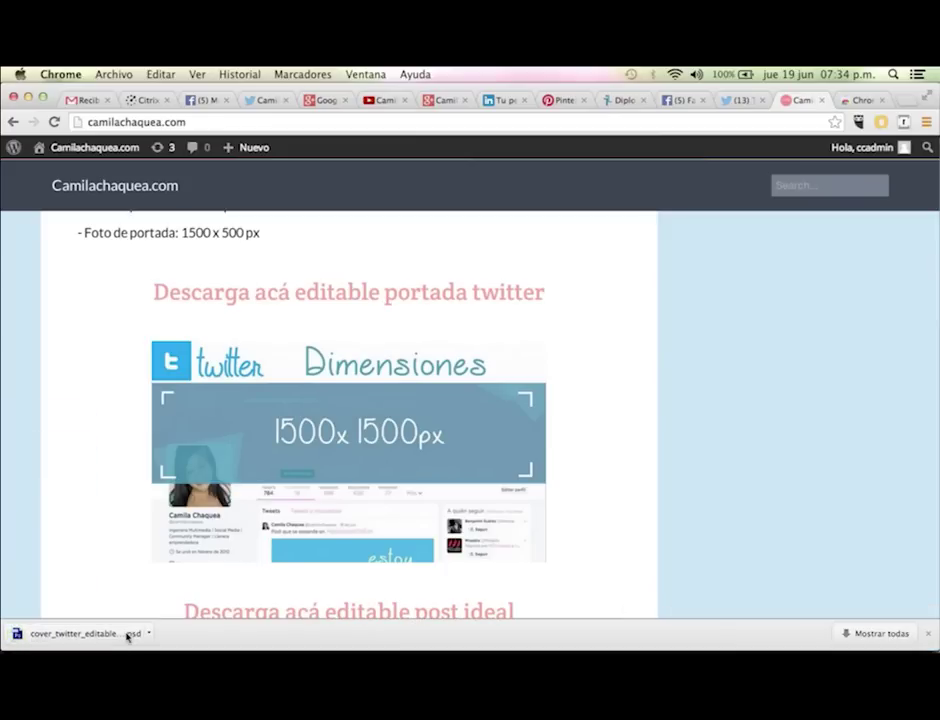
left_click(127, 634)
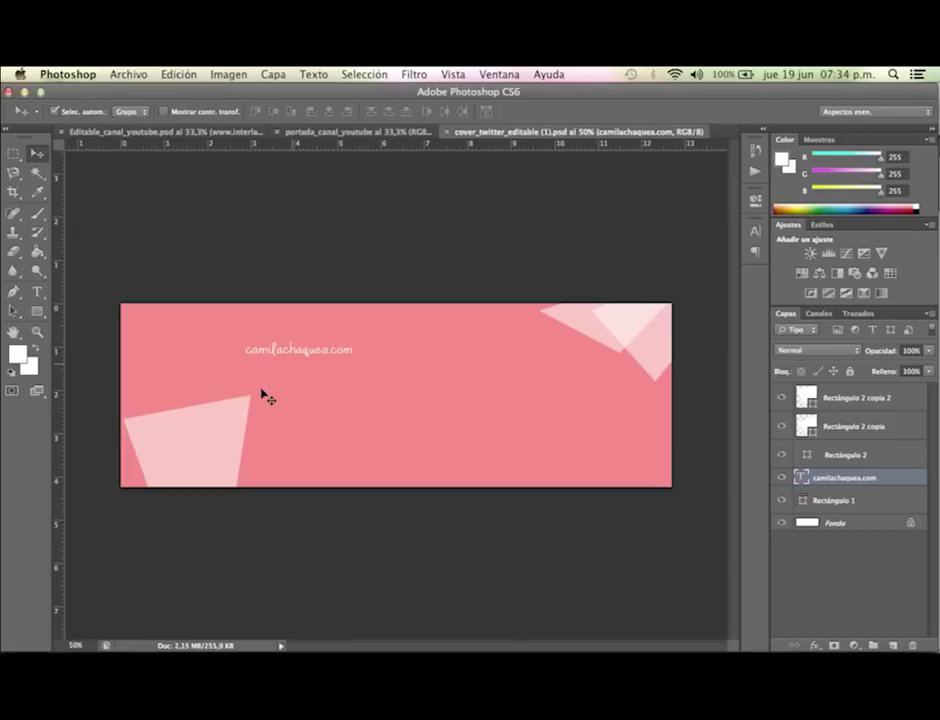
Add a paragraph text box right of the cover's centre with "facebook/" and the profile handle, and set its font size to 16.18 pt.
left_click(204, 470)
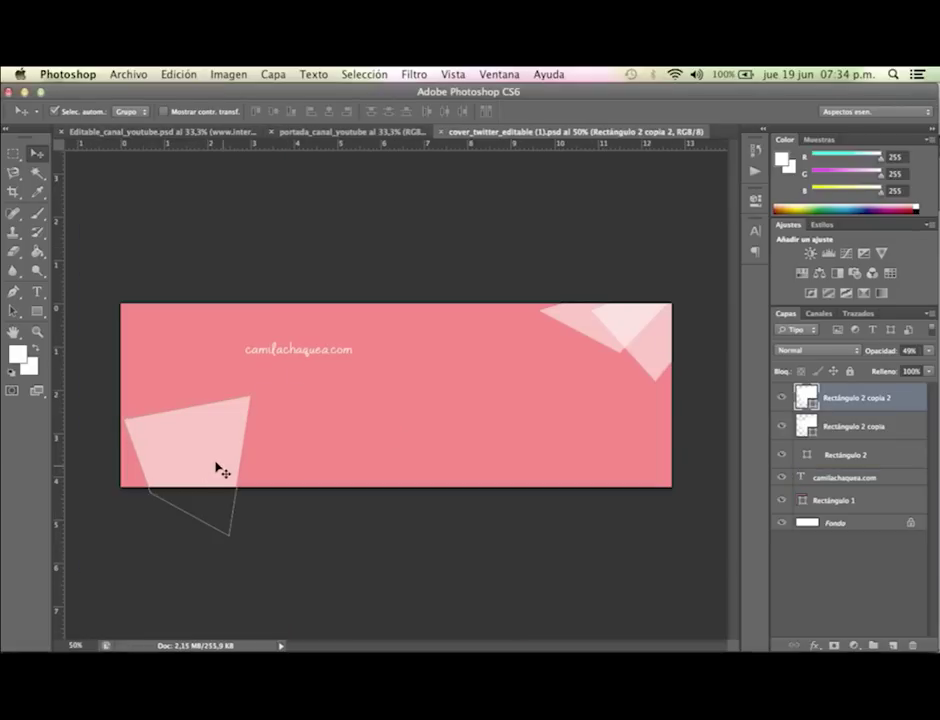
left_click(334, 543)
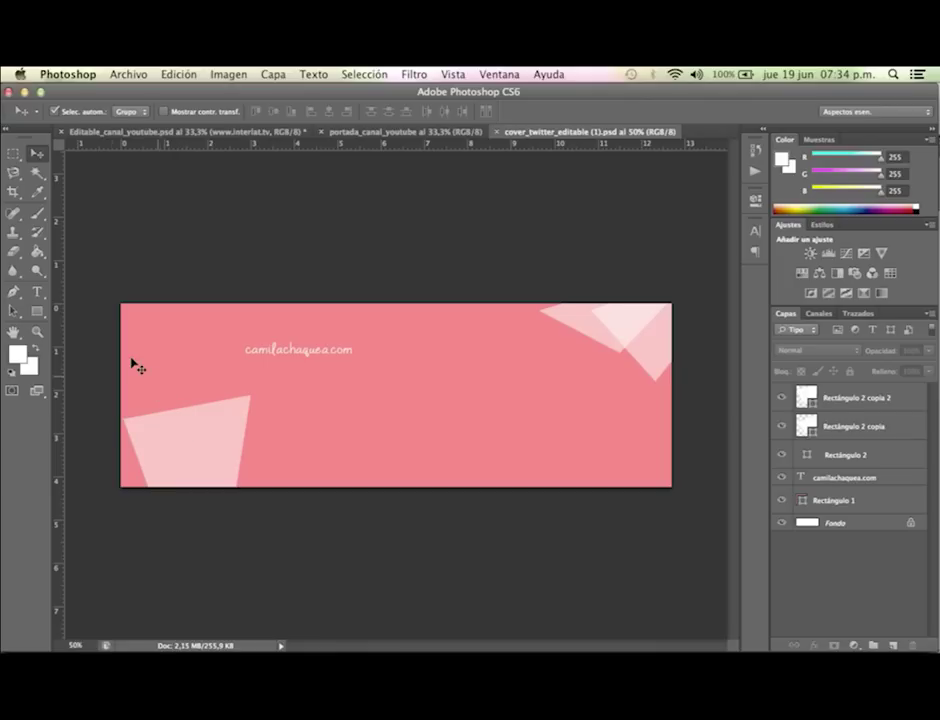
key("t")
left_click_drag(437, 388, 603, 430)
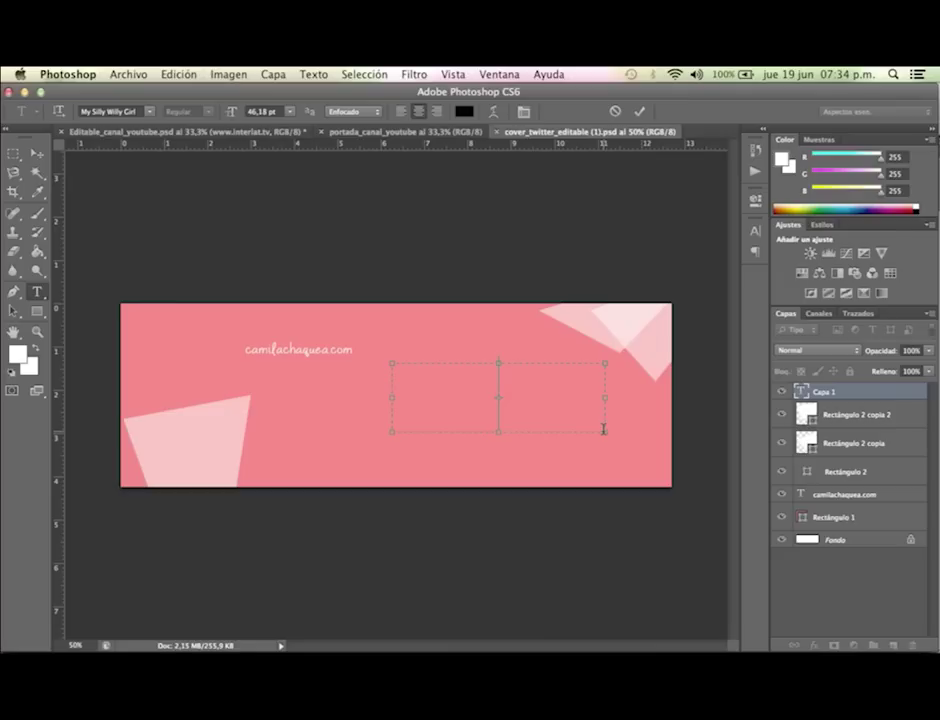
type("facebook")
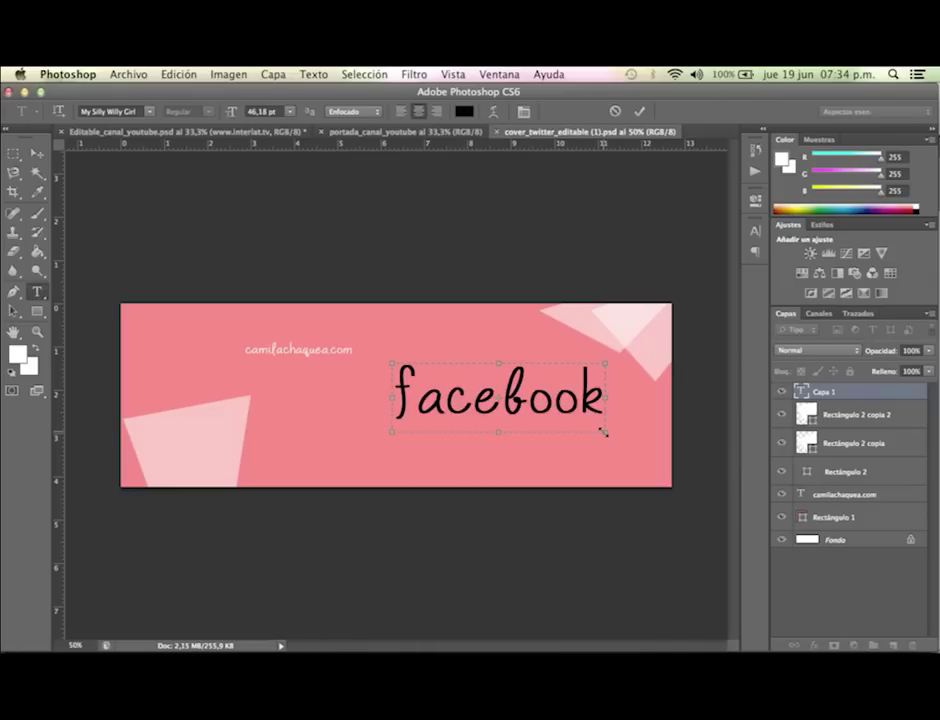
key("BackSpace")
key("BackSpace")
key("BackSpace")
key("BackSpace")
type("-")
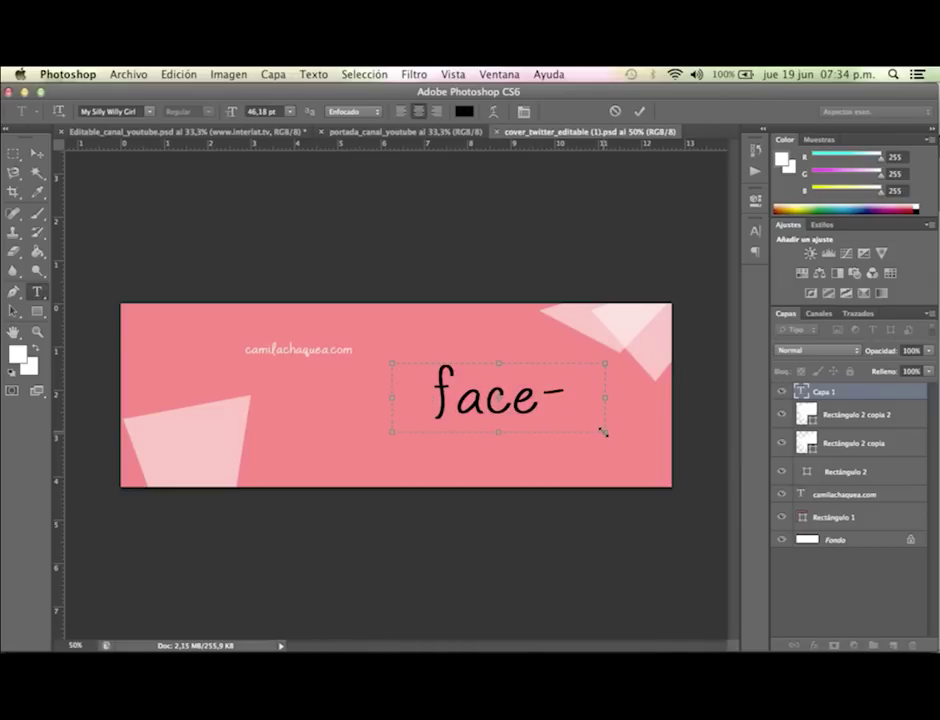
key("super+a")
left_click_drag(230, 119, 212, 120)
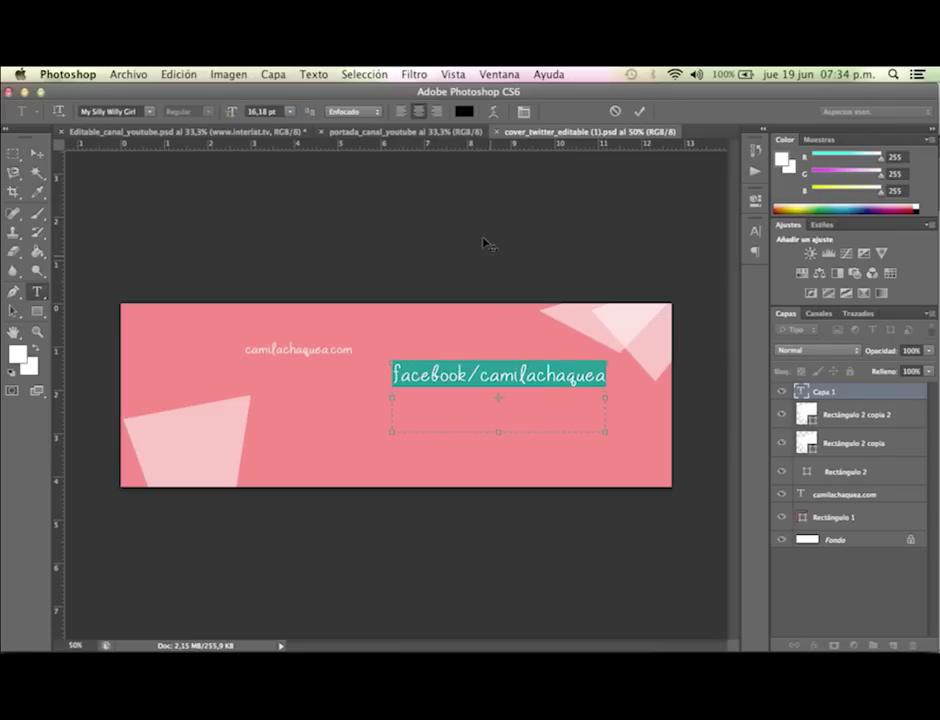
Move the Facebook handle text to the cover's upper-left corner and scale it down to about 8.24 pt.
left_click(38, 153)
left_click_drag(483, 380, 233, 342)
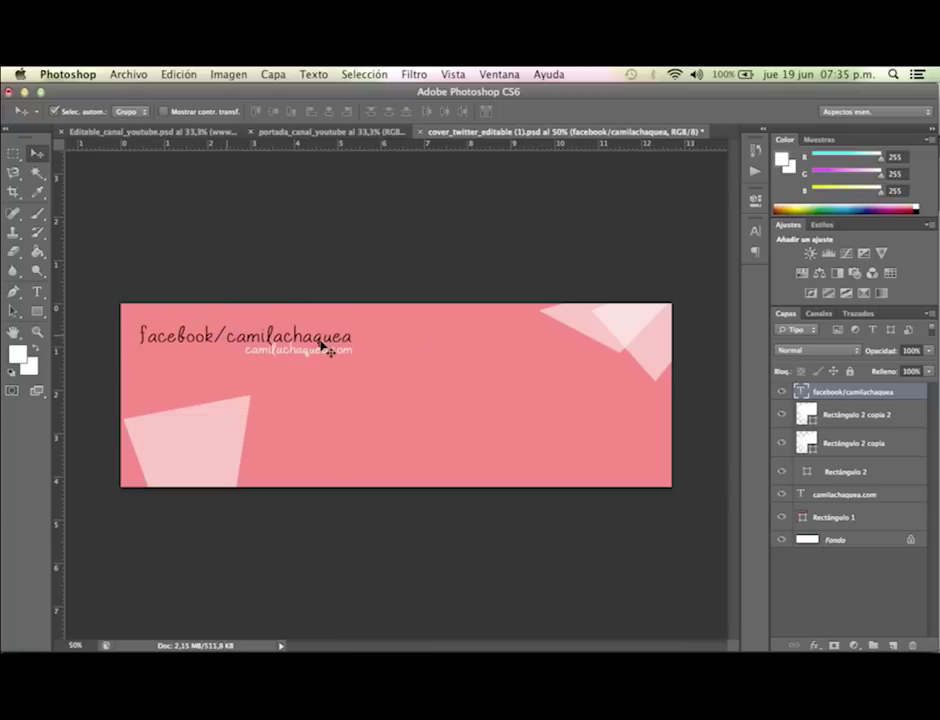
key("super+t")
left_click_drag(338, 382, 221, 333)
key("Return")
scroll(224, 333, "up", 1)
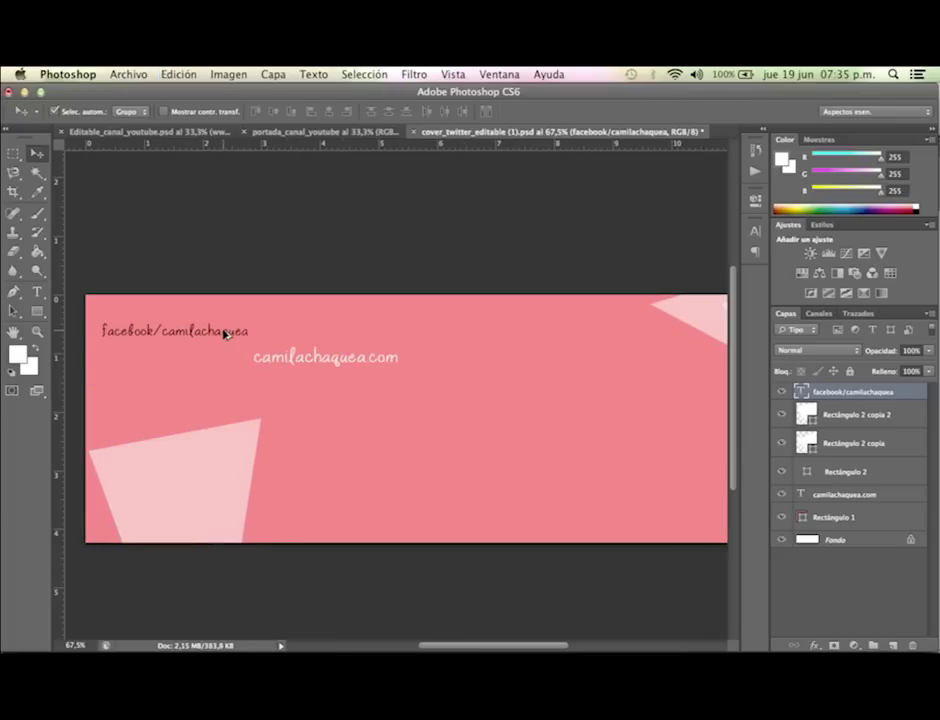
scroll(224, 333, "up", 1)
scroll(227, 331, "left", 2)
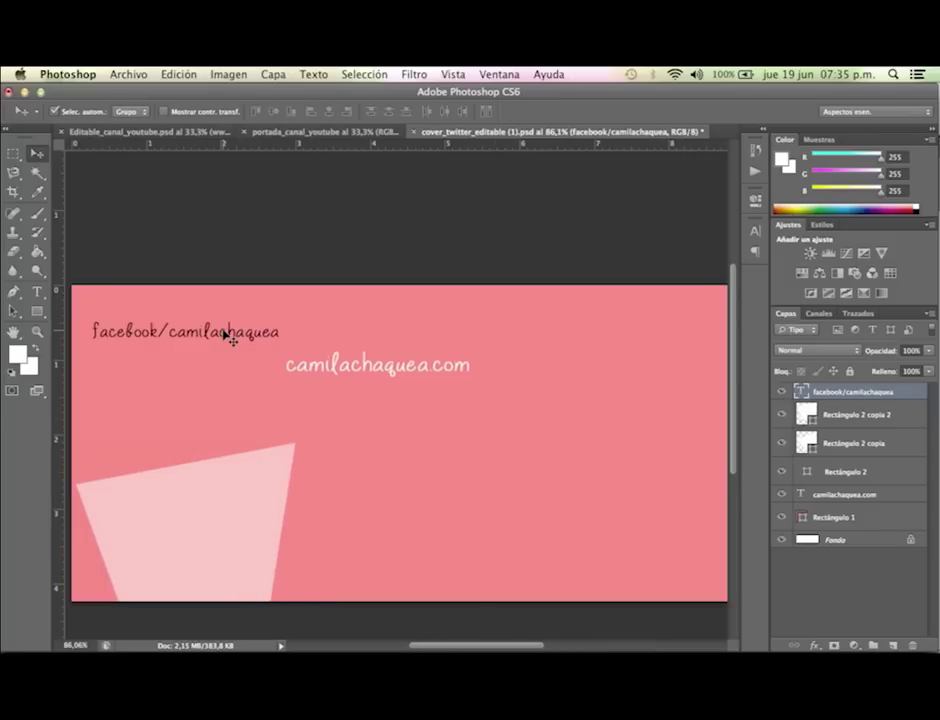
scroll(230, 340, "left", 1)
scroll(226, 331, "left", 3)
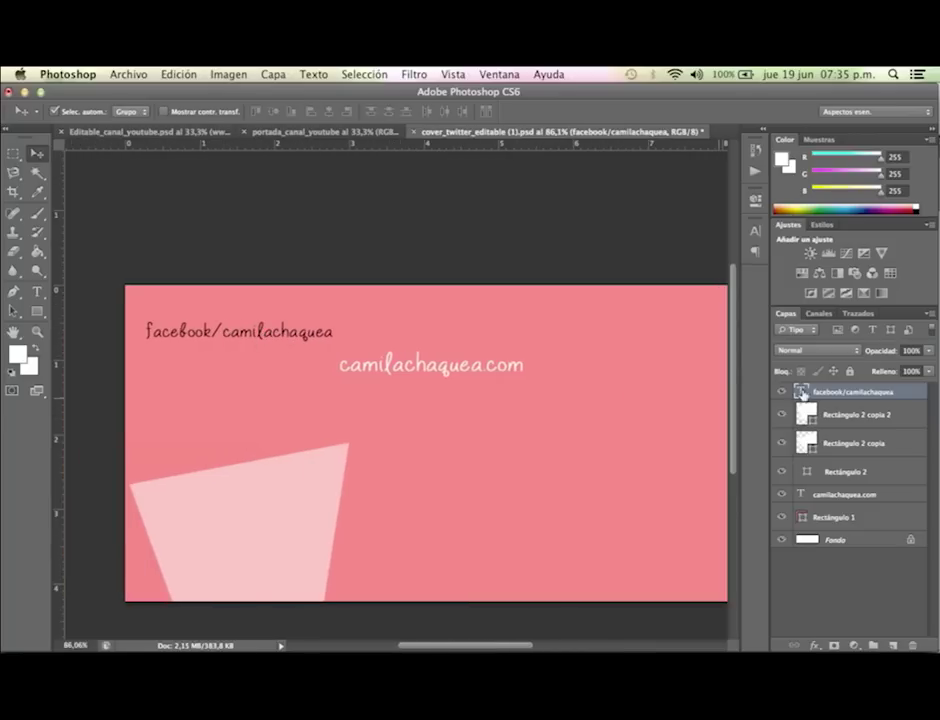
mouse_move(295, 341)
left_mouse_down()
mouse_move(311, 340)
mouse_move(303, 343)
left_mouse_up()
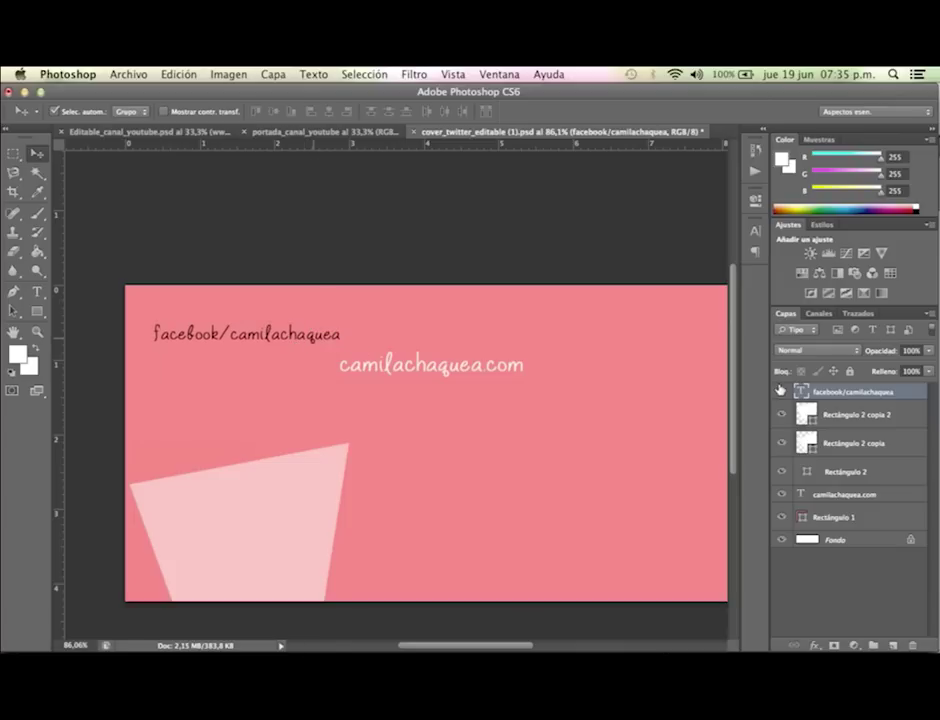
Delete the word "facebook" from the handle text, keeping the slash and the profile handle.
double_click(801, 391)
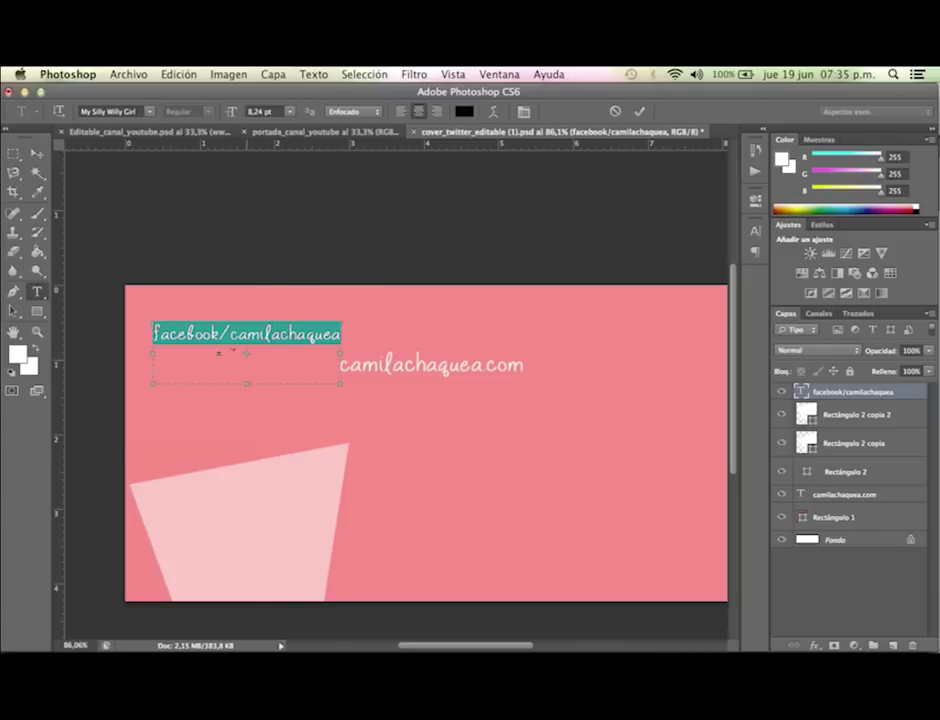
double_click(170, 334)
left_click(186, 334)
key("BackSpace")
key("BackSpace")
key("BackSpace")
key("BackSpace")
key("BackSpace")
key("BackSpace")
key("BackSpace")
key("BackSpace")
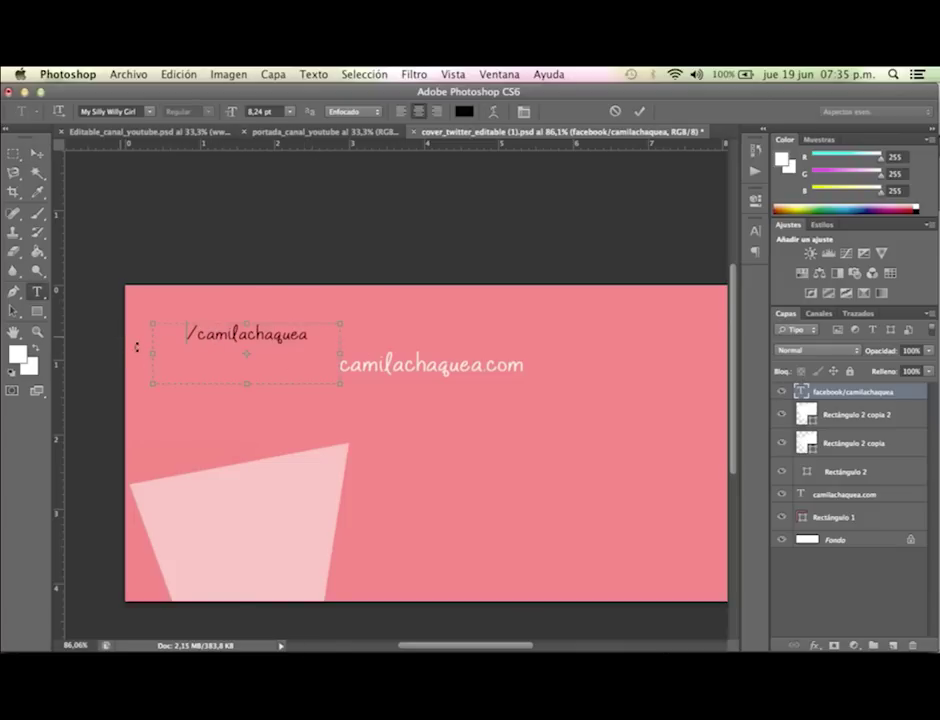
Set the handle text's font size to 11.24 pt and move it nearer to the cover's upper-left corner.
left_click_drag(309, 334, 151, 309)
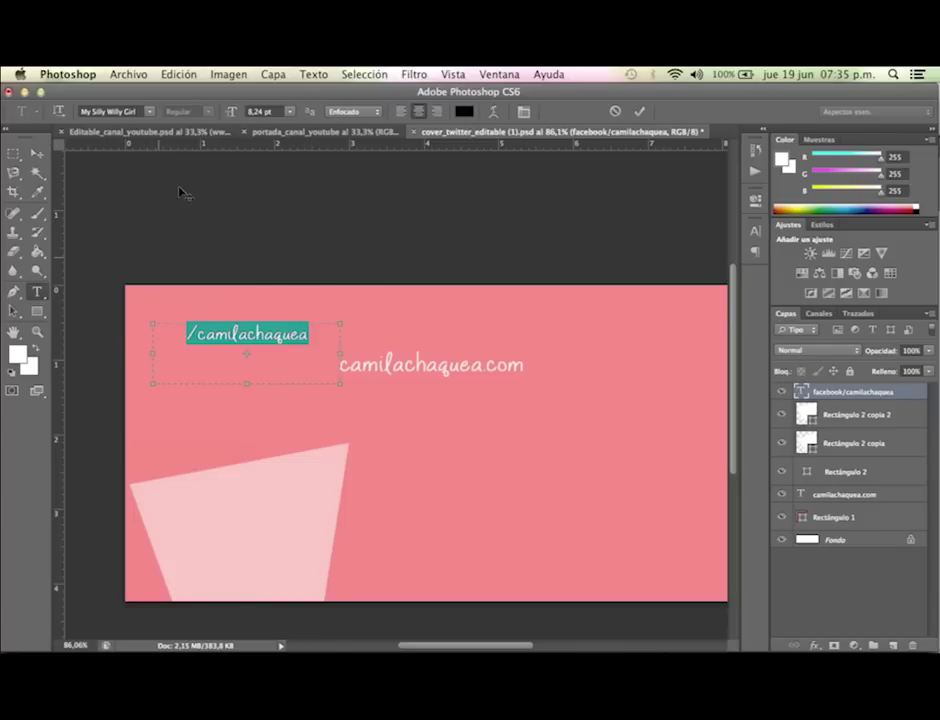
left_click_drag(231, 112, 147, 176)
left_click(37, 153)
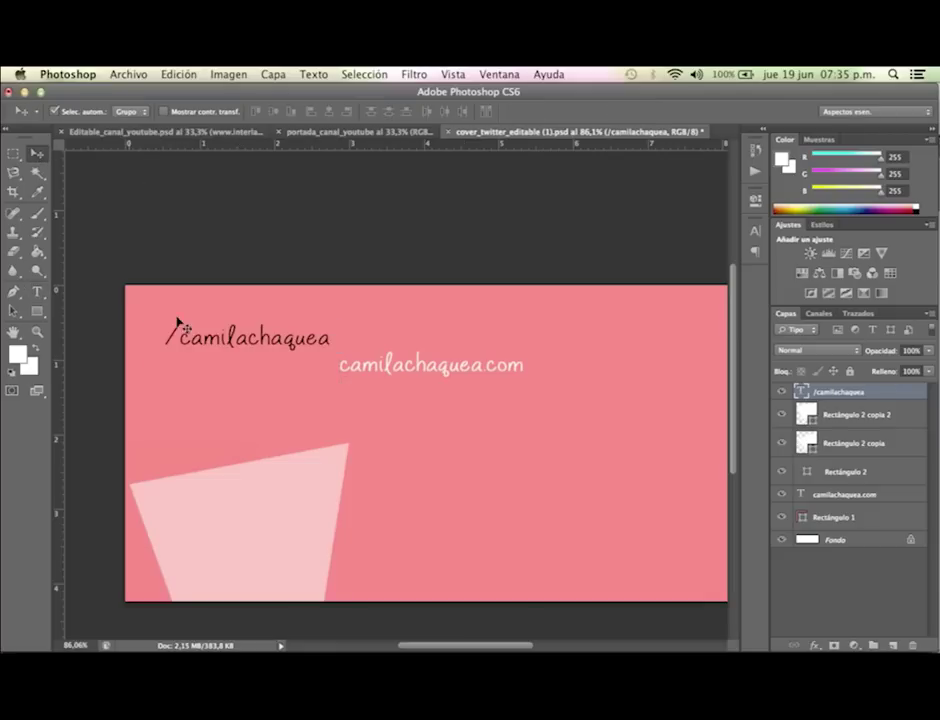
left_click_drag(224, 336, 207, 336)
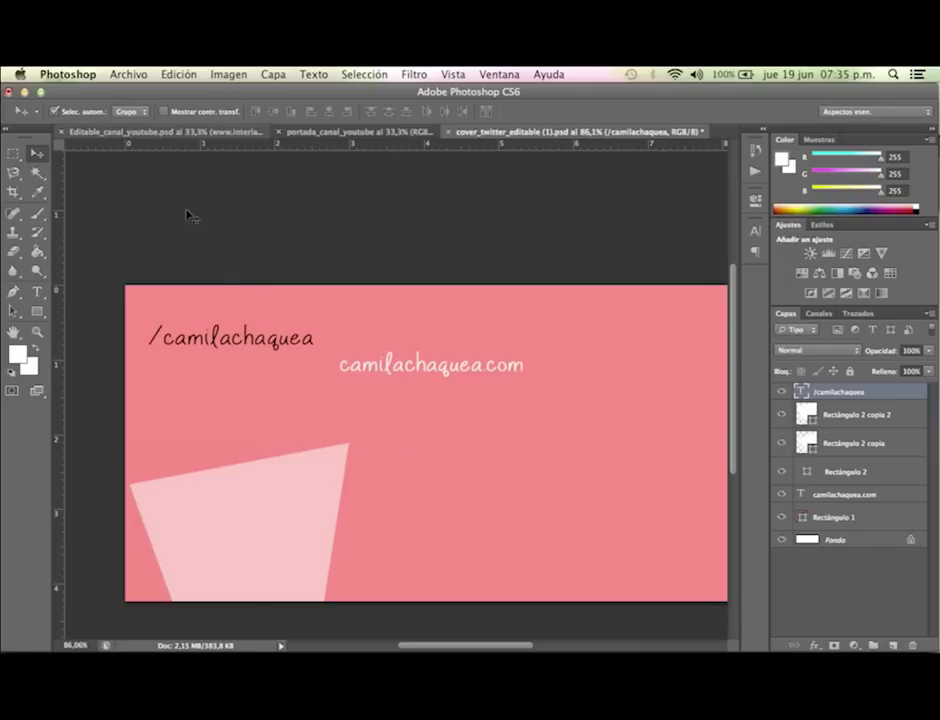
left_click_drag(218, 337, 218, 322)
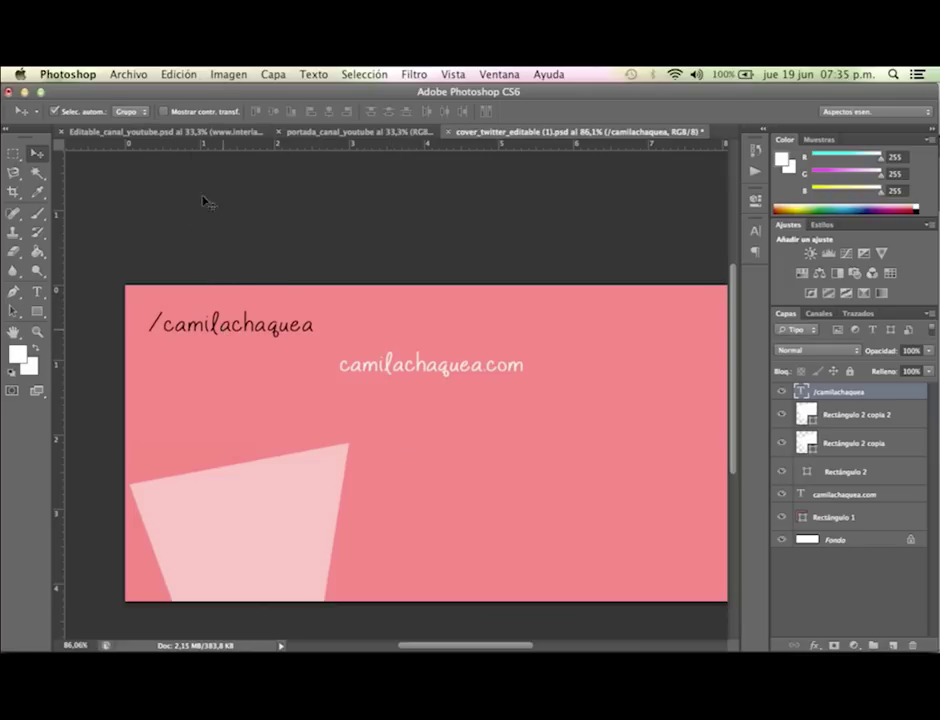
Start placing an image file and browse to the brand owner's folder inside Documents.
left_click(117, 80)
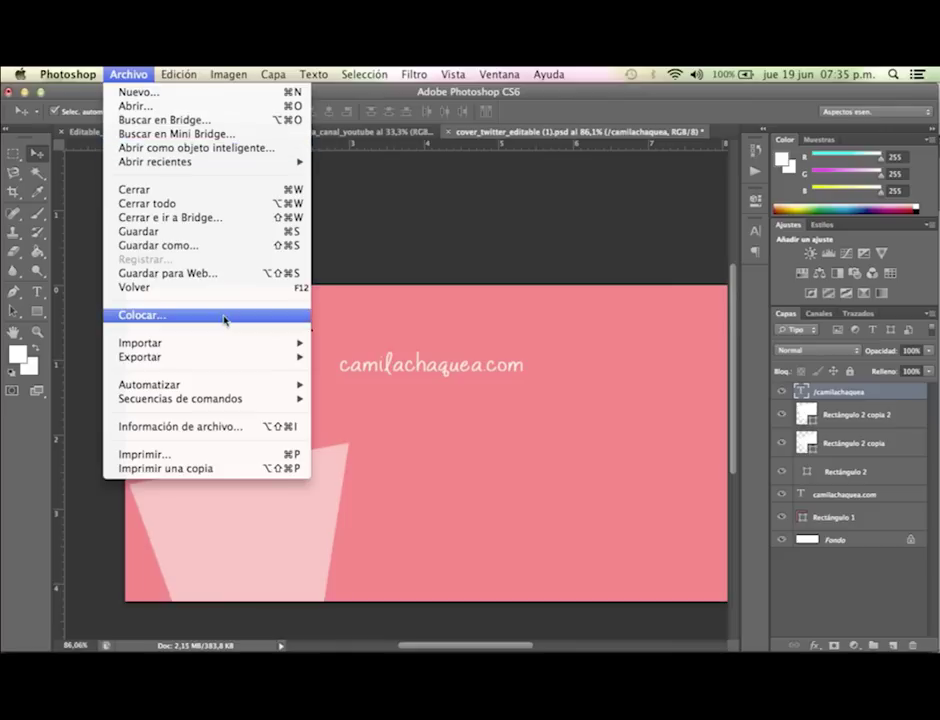
left_click(224, 318)
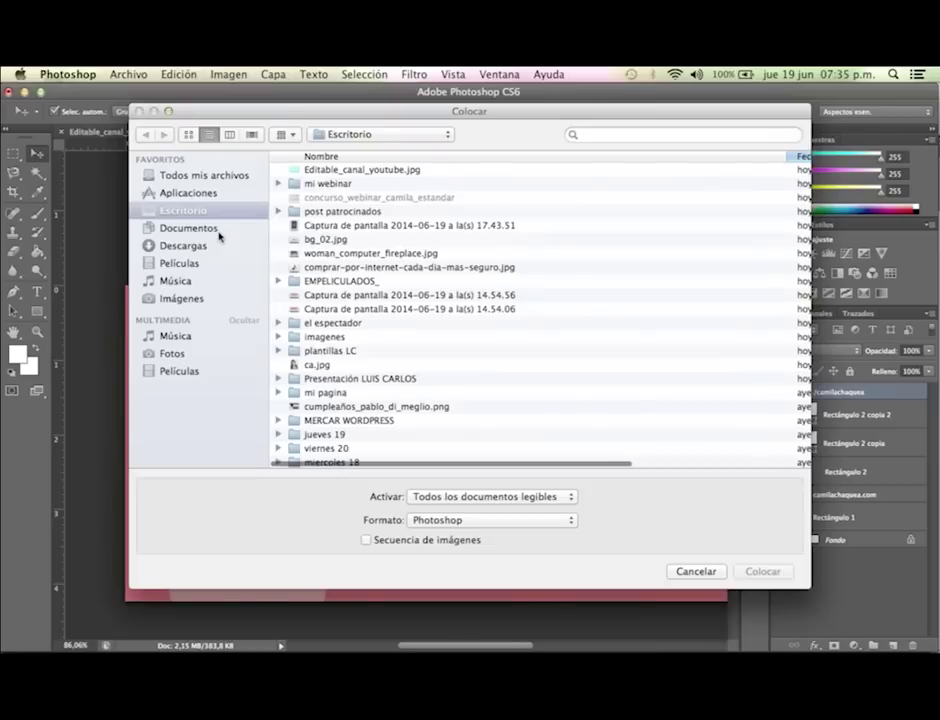
left_click(218, 229)
double_click(329, 251)
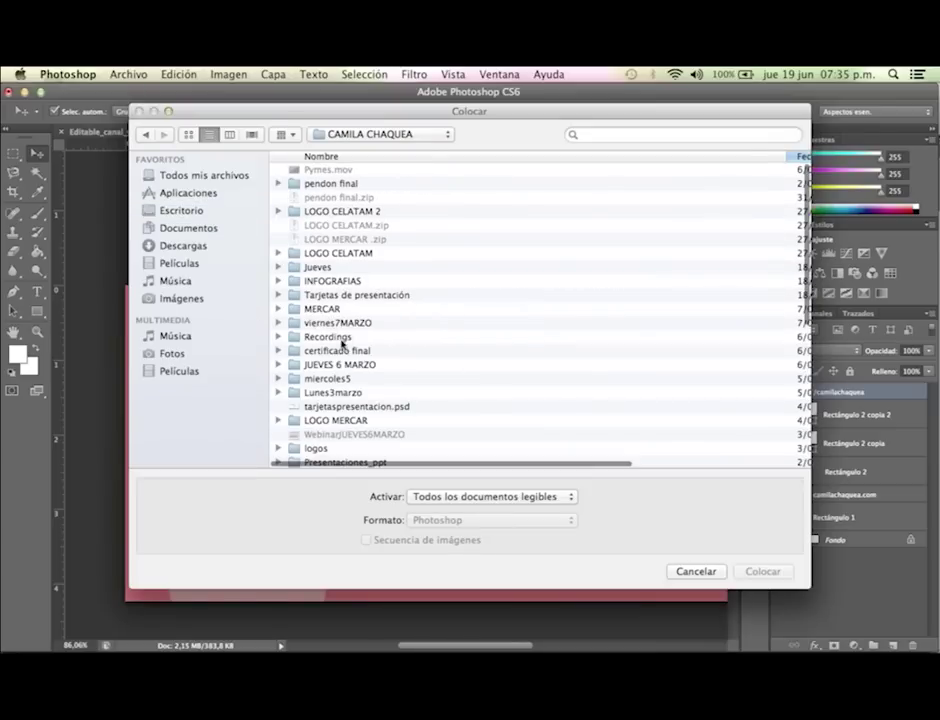
left_click(337, 310)
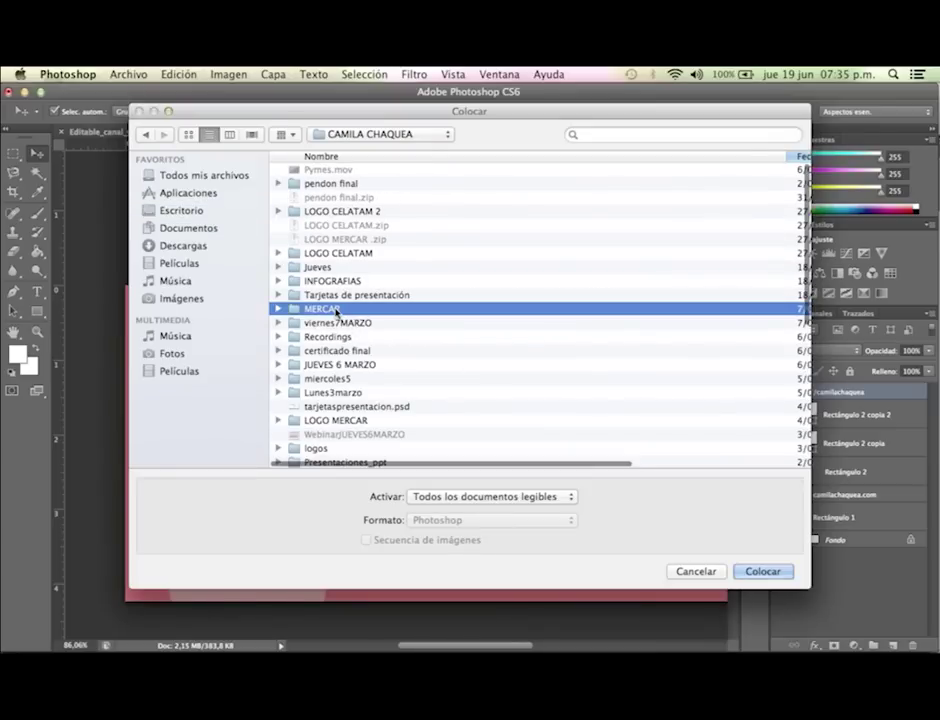
double_click(337, 310)
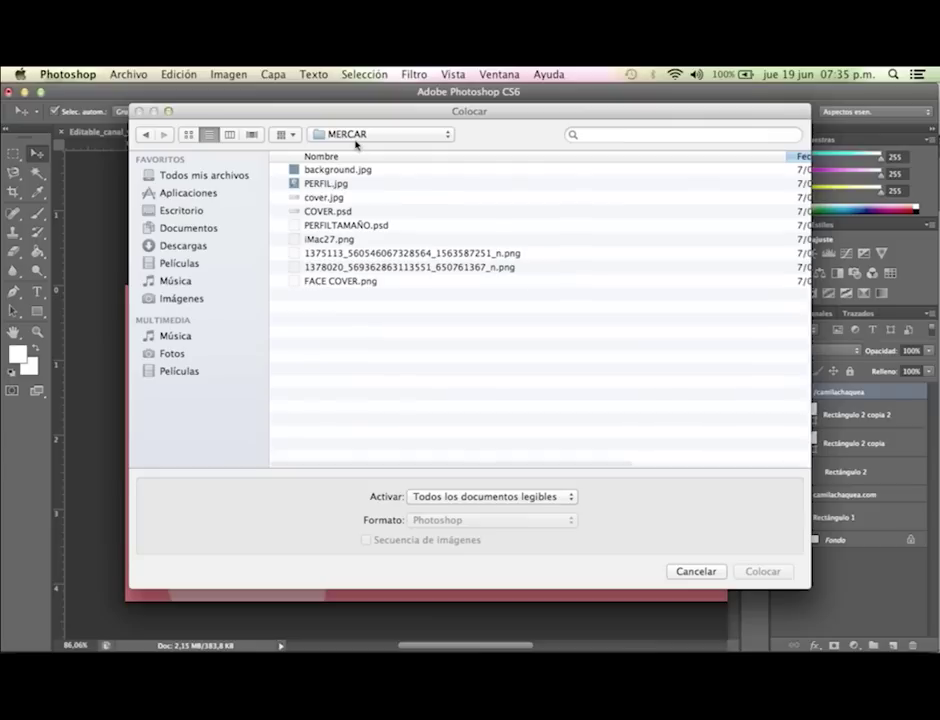
left_click(356, 139)
left_click(358, 148)
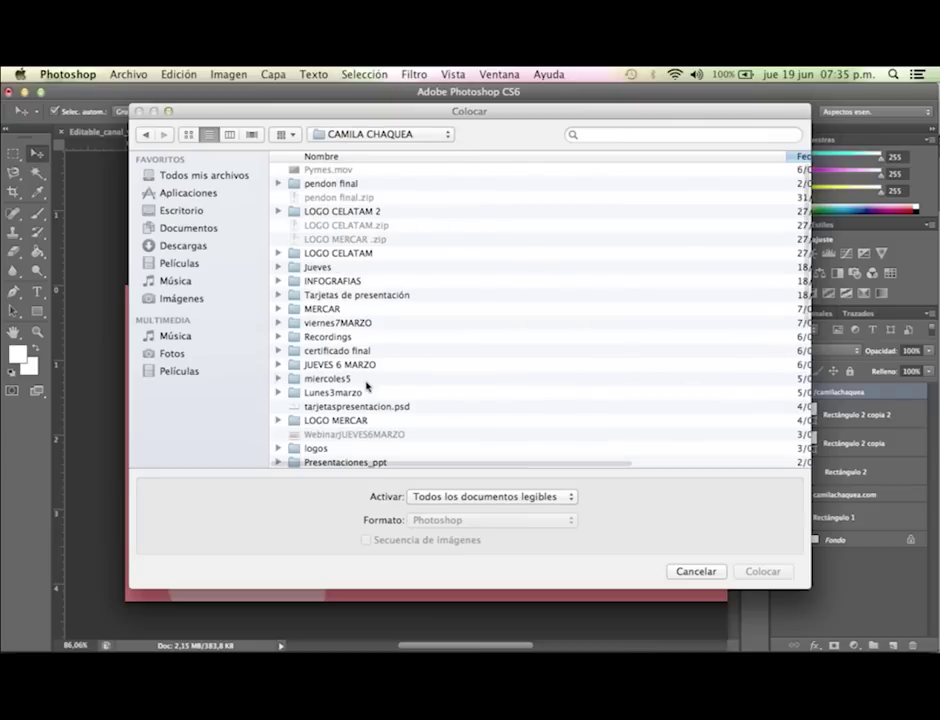
Place MERCAR_POSITVO.png from the LOGO MERCAR folder and scale the logo to about 7.3% on the left half of the cover.
double_click(355, 420)
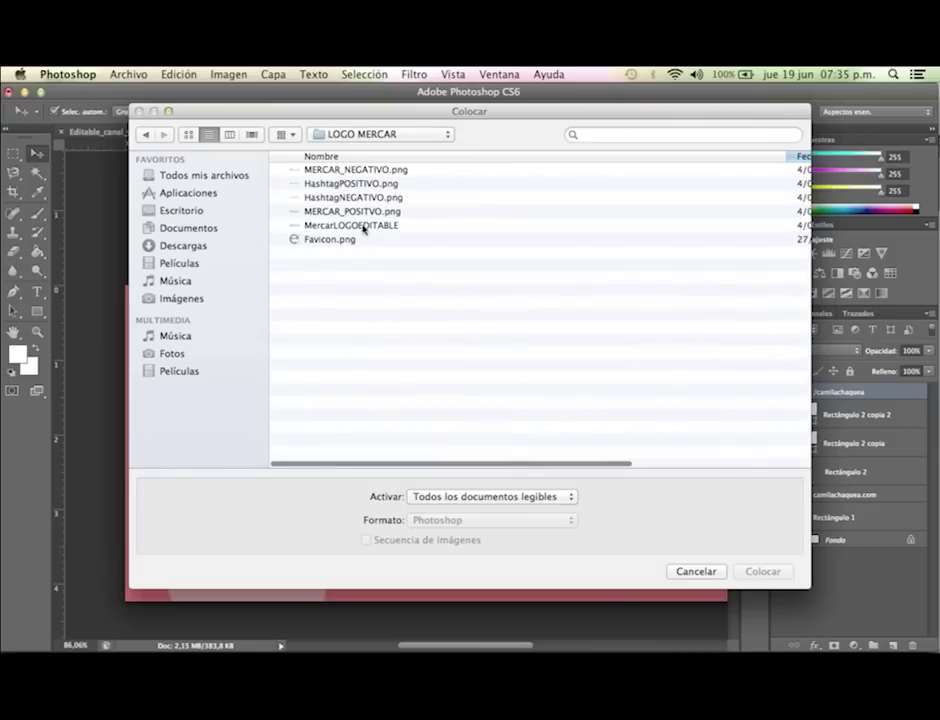
double_click(380, 212)
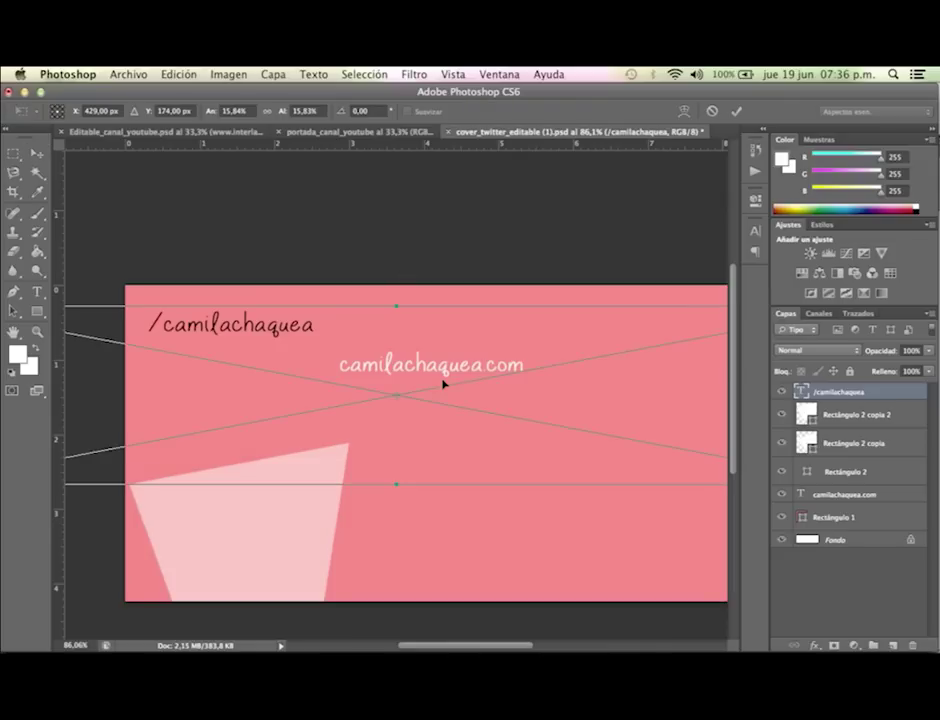
left_click_drag(506, 489, 577, 466)
key("super+minus")
left_click_drag(548, 350, 555, 348)
left_click_drag(470, 392, 616, 438)
left_click_drag(710, 477, 369, 436)
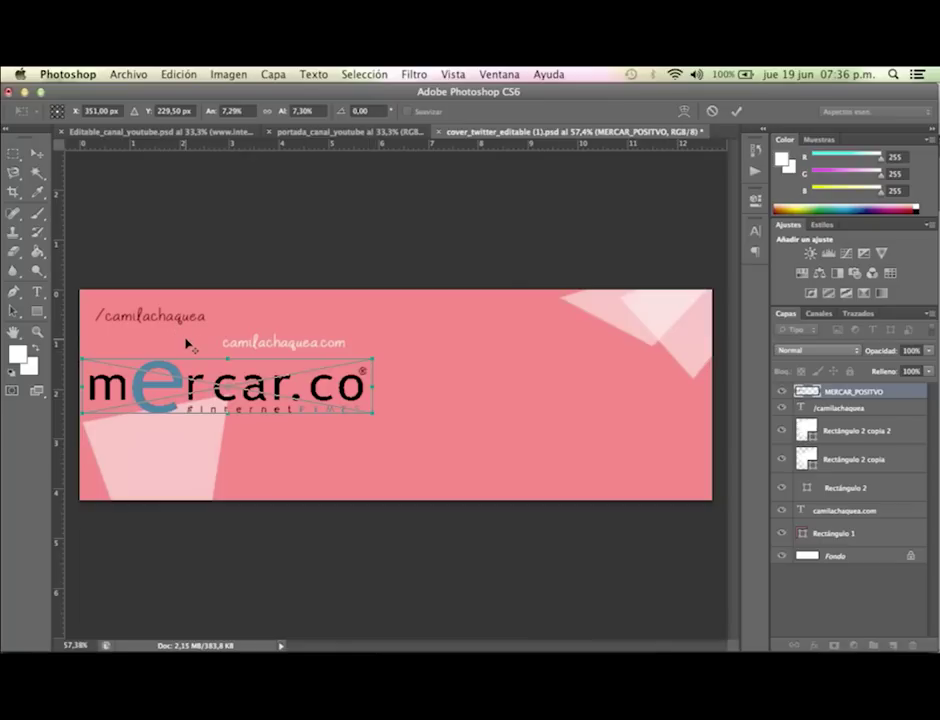
Shrink the mercar.co logo to about the handle text's width and arrange it in the upper-left corner with the text directly beneath.
scroll(187, 345, "up", 2)
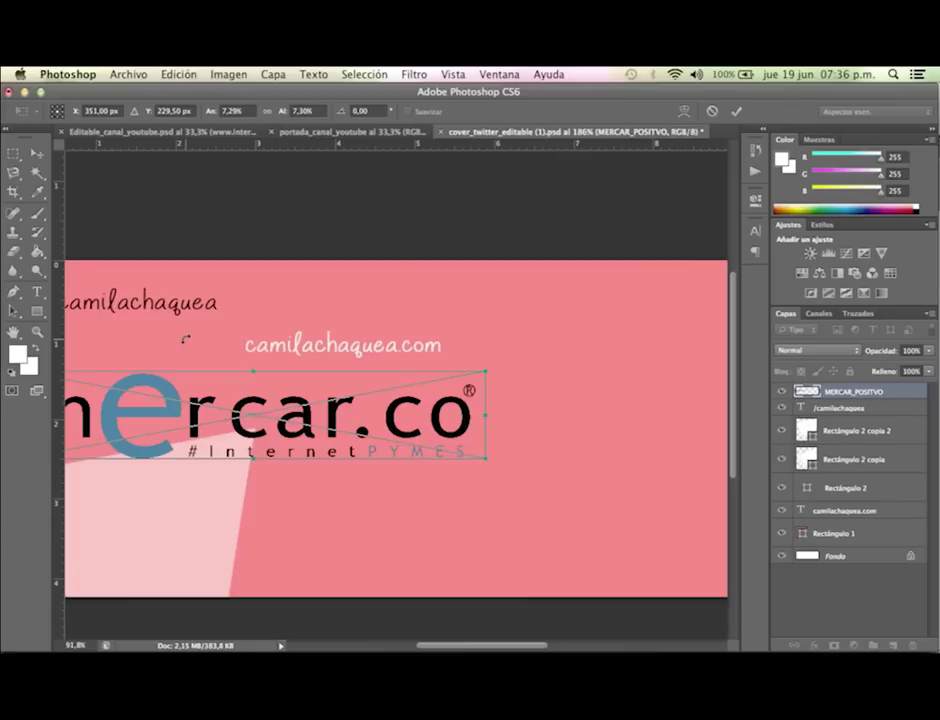
scroll(185, 342, "up", 3)
scroll(258, 382, "down", 3)
left_click_drag(258, 382, 293, 383)
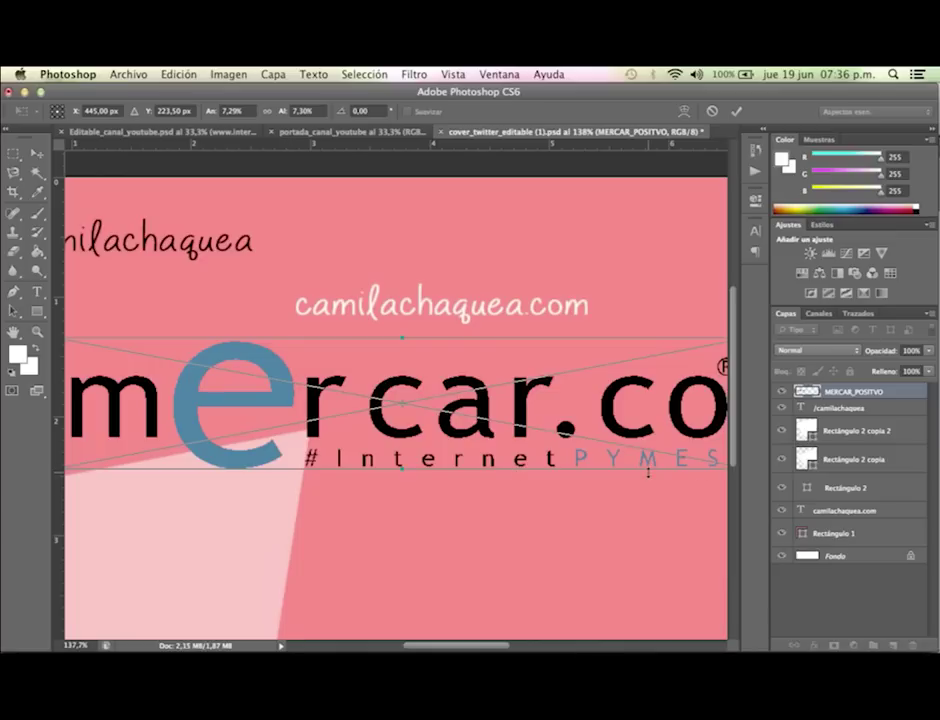
scroll(648, 470, "down", 2)
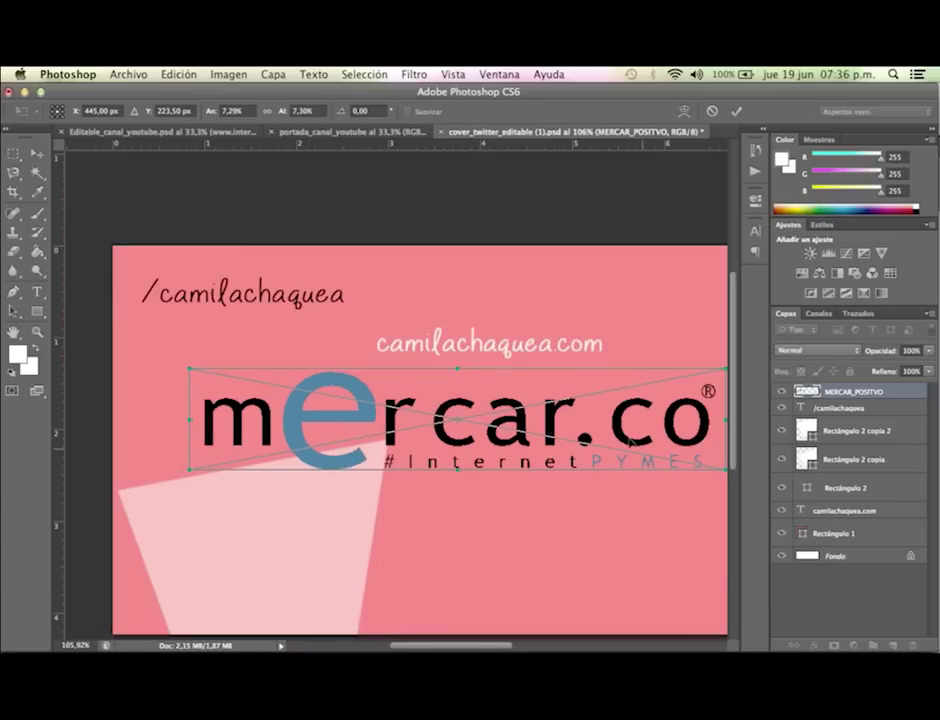
left_click_drag(629, 444, 580, 437)
left_click_drag(677, 461, 352, 320)
left_click_drag(378, 361, 310, 310)
key("Return")
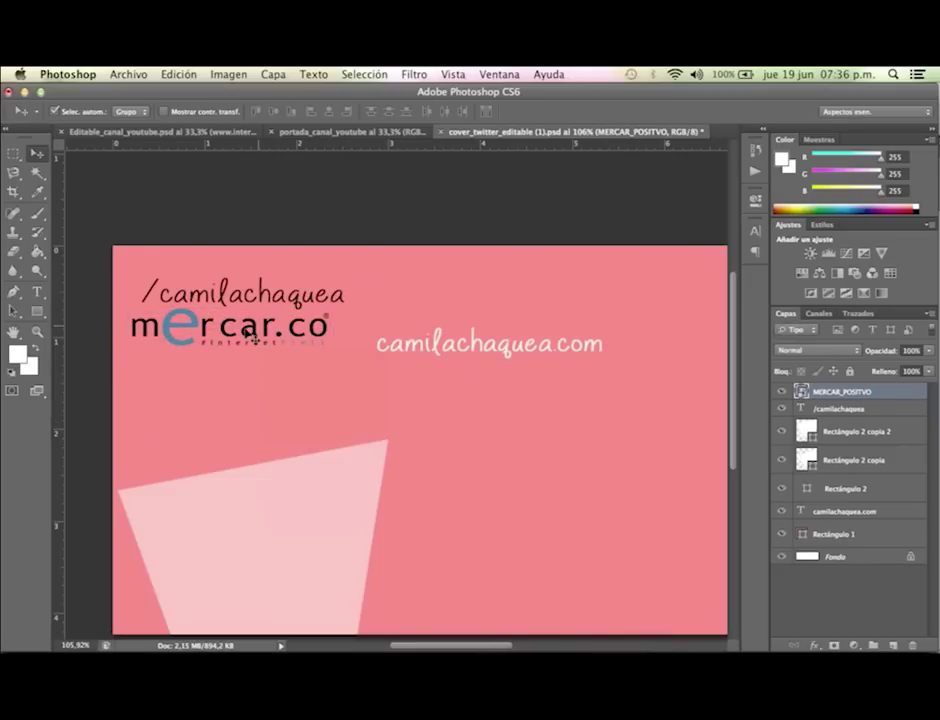
left_click_drag(205, 326, 198, 352)
left_click_drag(195, 280, 210, 324)
Replace the handle text beneath the logo with the letter "C".
key("t")
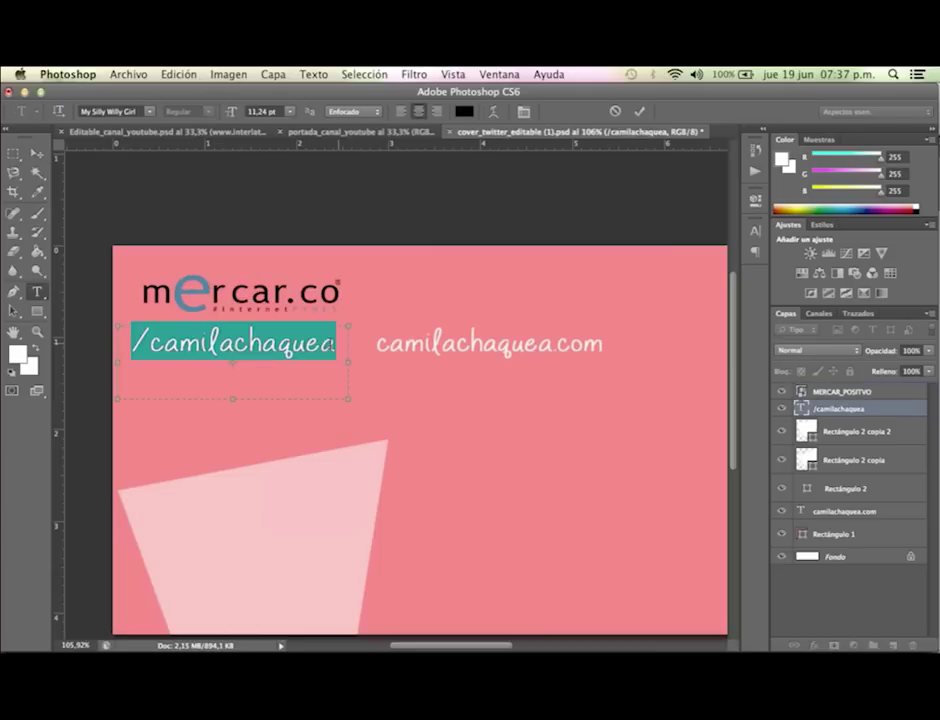
left_click(289, 358)
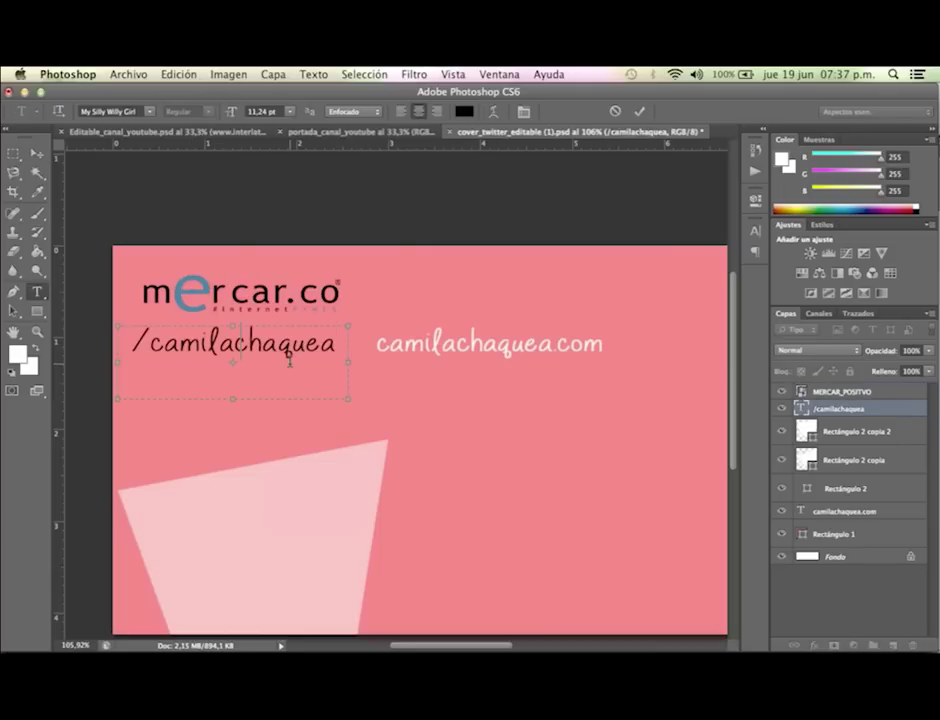
key("ctrl+a")
type("C")
key("BackSpace")
type("C")
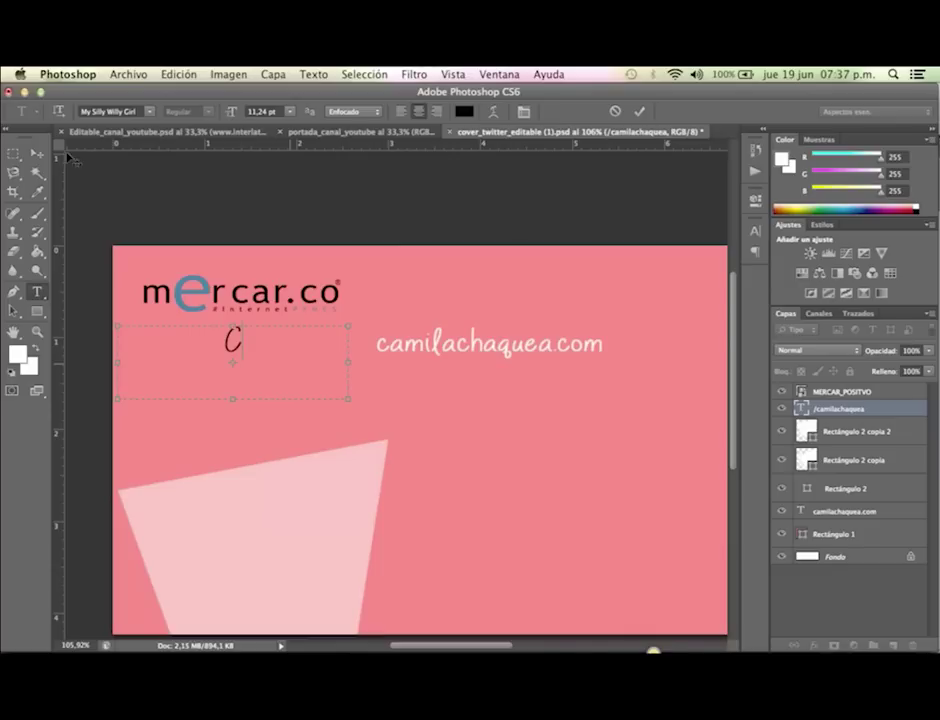
key("ctrl+Return")
key("v")
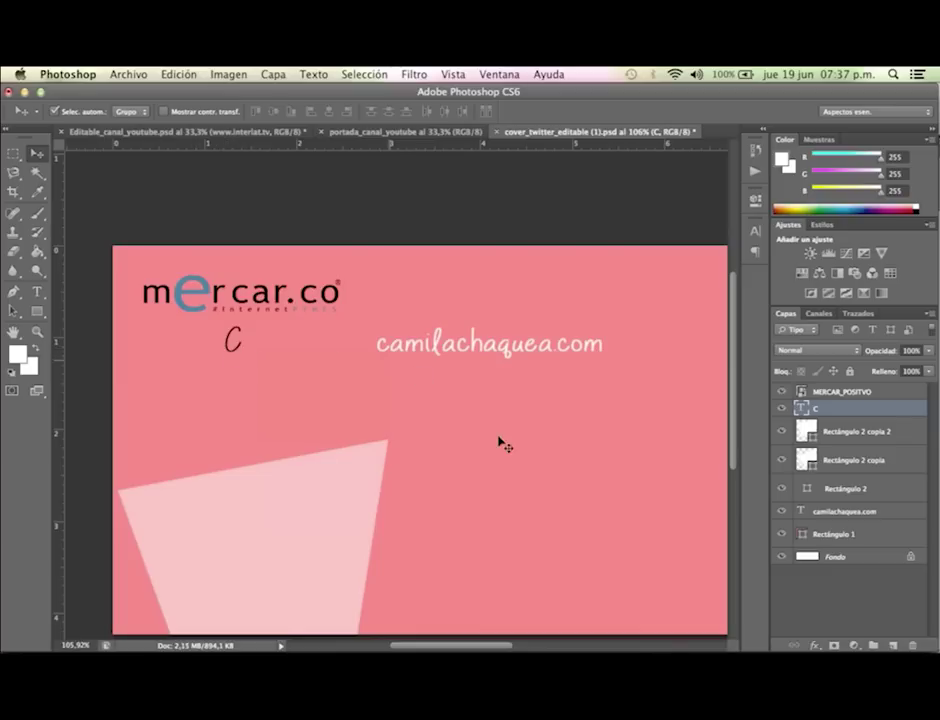
double_click(801, 408)
type("ẃ")
type("ww")
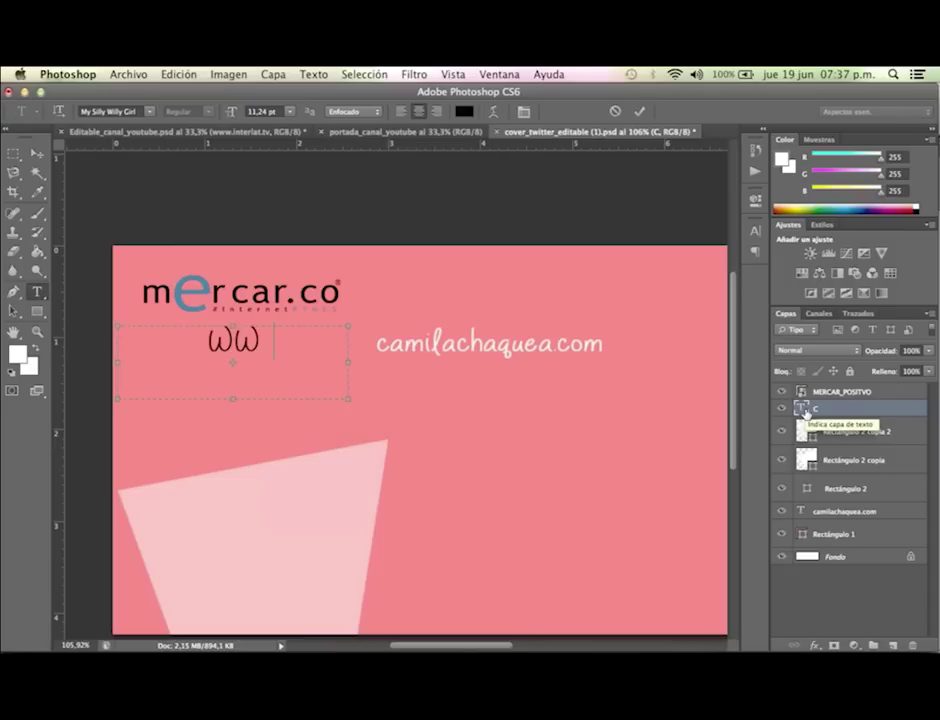
key("BackSpace")
key("BackSpace")
key("BackSpace")
type("www.")
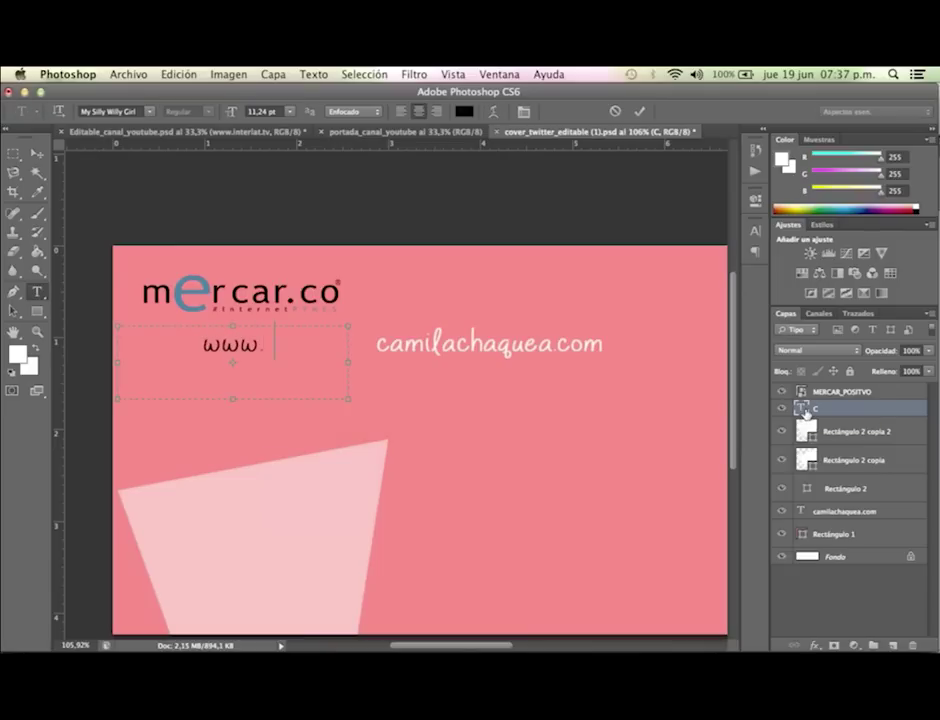
type("mer")
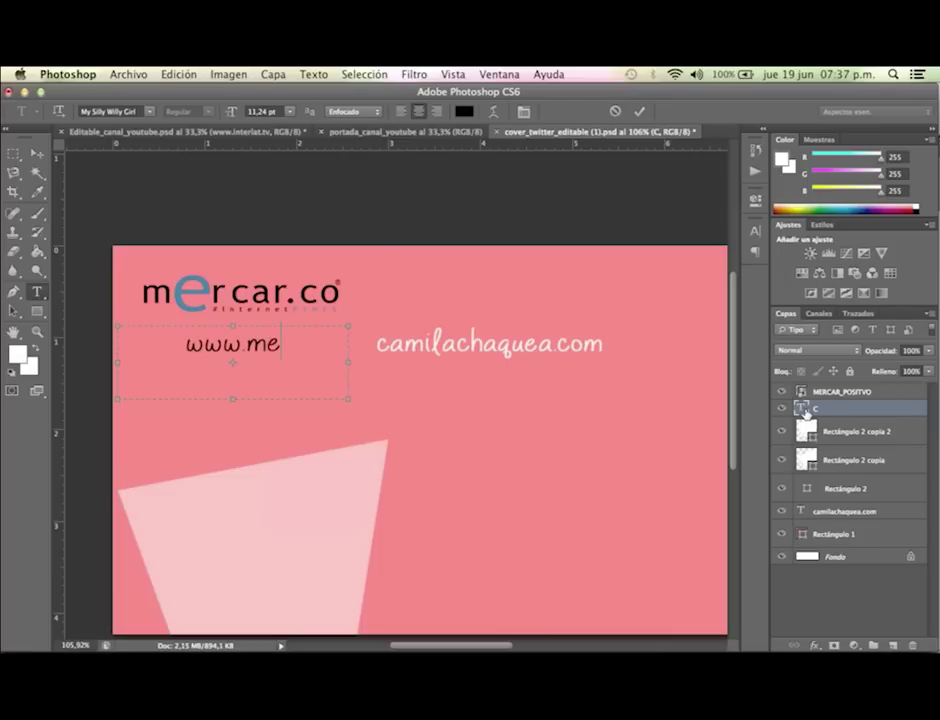
key("BackSpace")
key("BackSpace")
type("ercar.co")
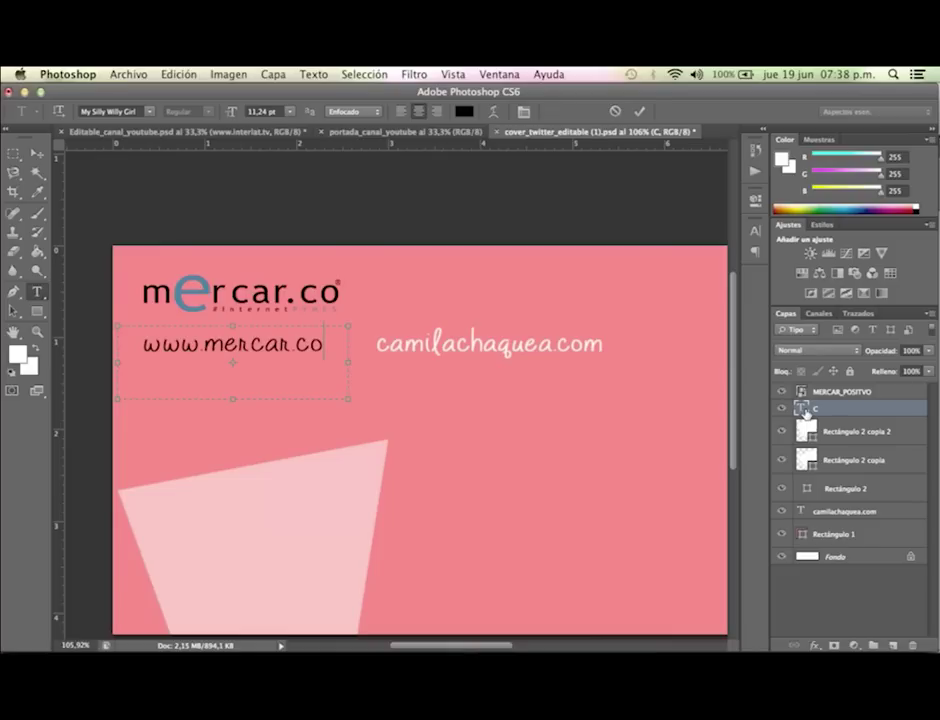
Replace the text beneath the logo with the tagline "Comunidad latinoaméericana de pymes en internet".
key("BackSpace")
key("BackSpace")
key("BackSpace")
key("BackSpace")
key("BackSpace")
key("BackSpace")
key("BackSpace")
key("BackSpace")
key("BackSpace")
key("BackSpace")
key("BackSpace")
key("BackSpace")
key("BackSpace")
type("X")
key("BackSpace")
type("Comunidad")
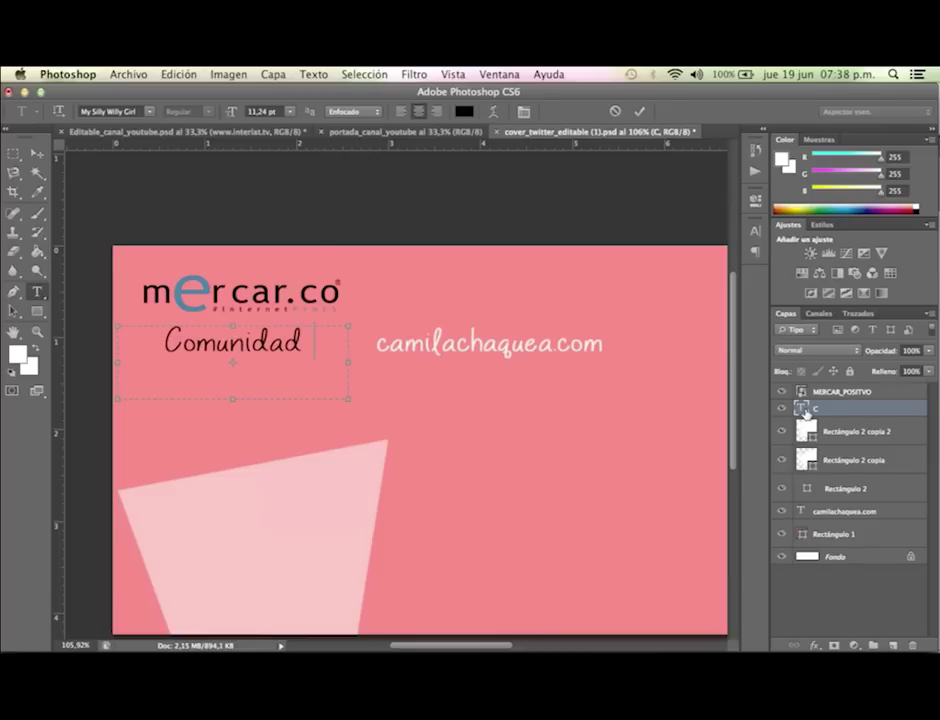
type(" lat")
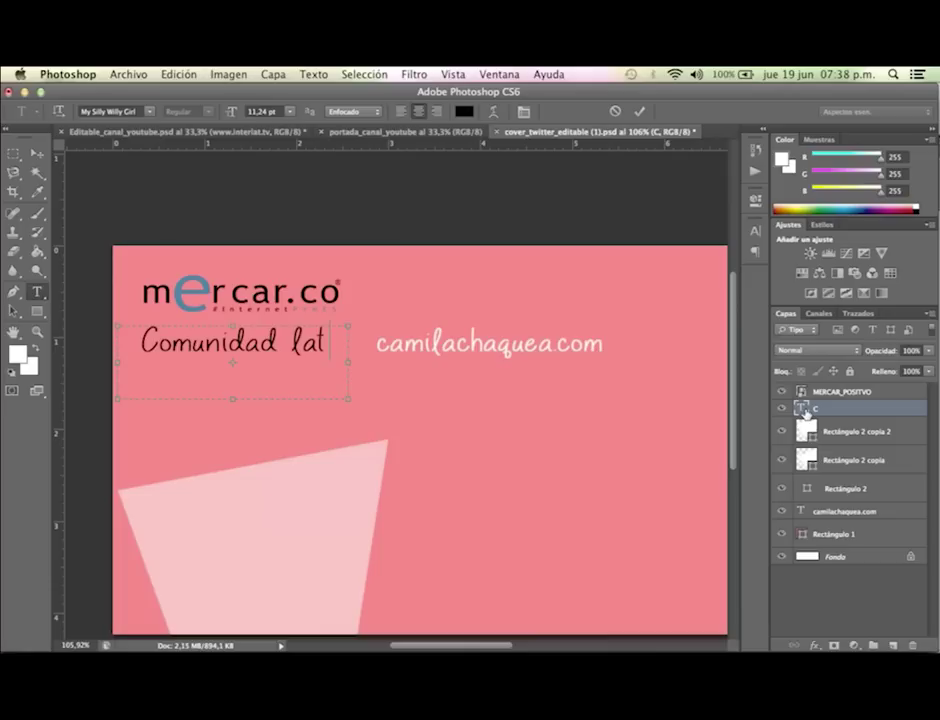
type("ino")
key("BackSpace")
key("BackSpace")
type("-")
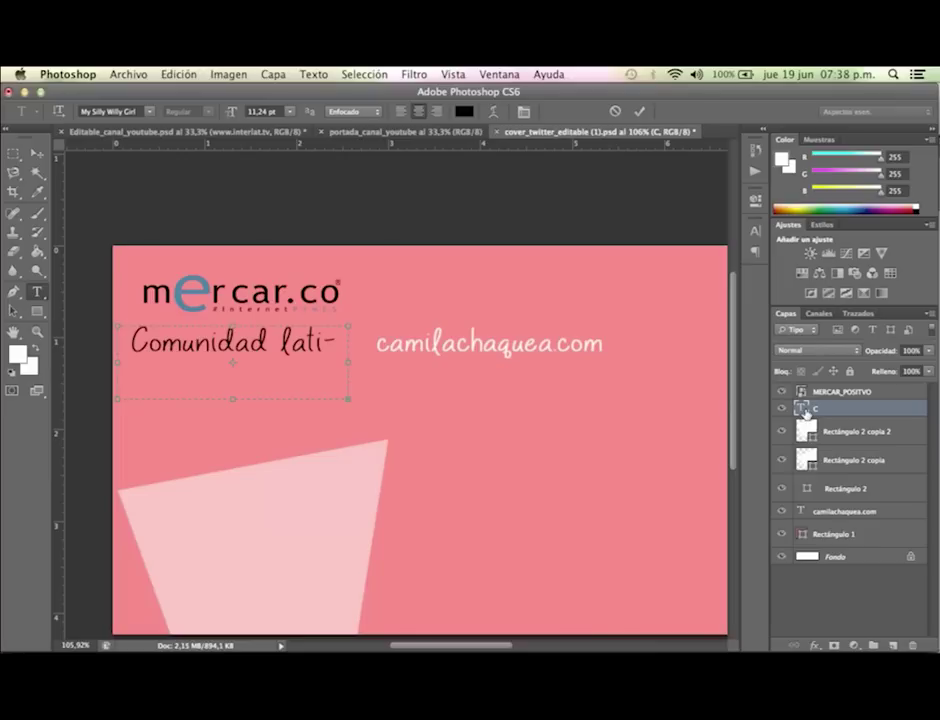
Reduce the tagline to 5 pt, break the line before "de pymes" and extend the text box downwards.
double_click(803, 408)
left_click_drag(215, 113, 216, 112)
left_click(292, 335)
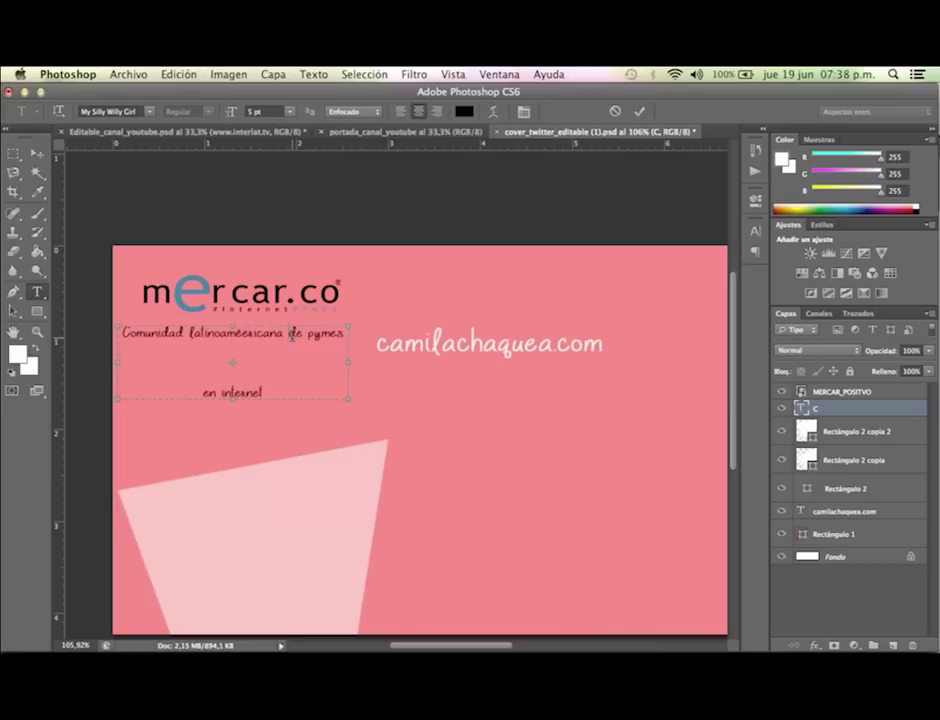
key("Return")
left_click_drag(323, 398, 257, 428)
left_click_drag(293, 393, 126, 397)
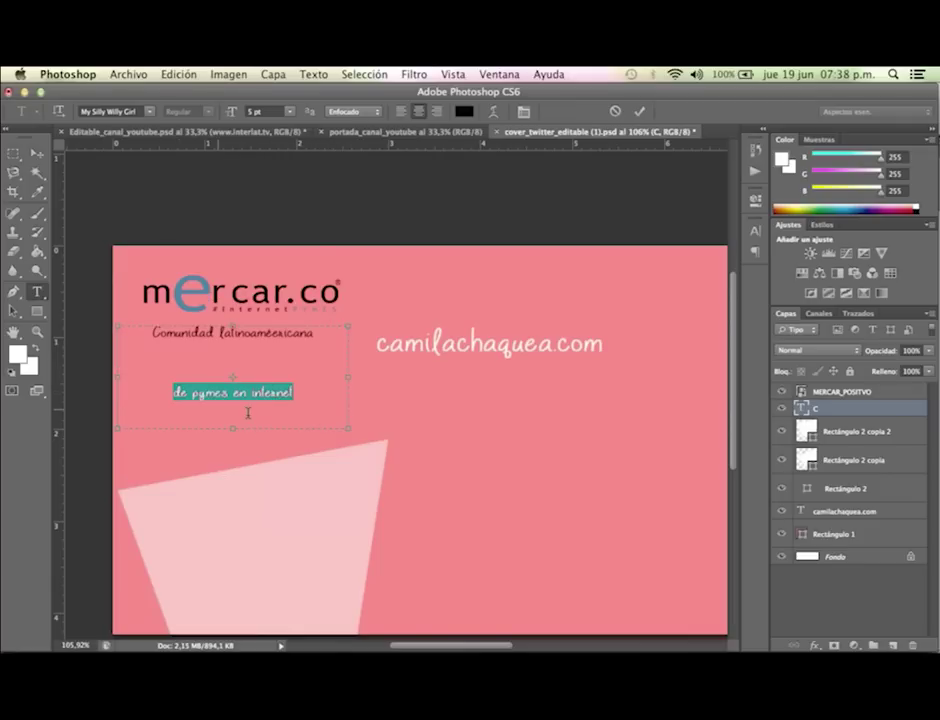
Set the tagline's leading to 10 pt and enlarge both lines, making the second line nearly as wide as the logo.
left_click_drag(315, 394, 124, 322)
left_click(754, 231)
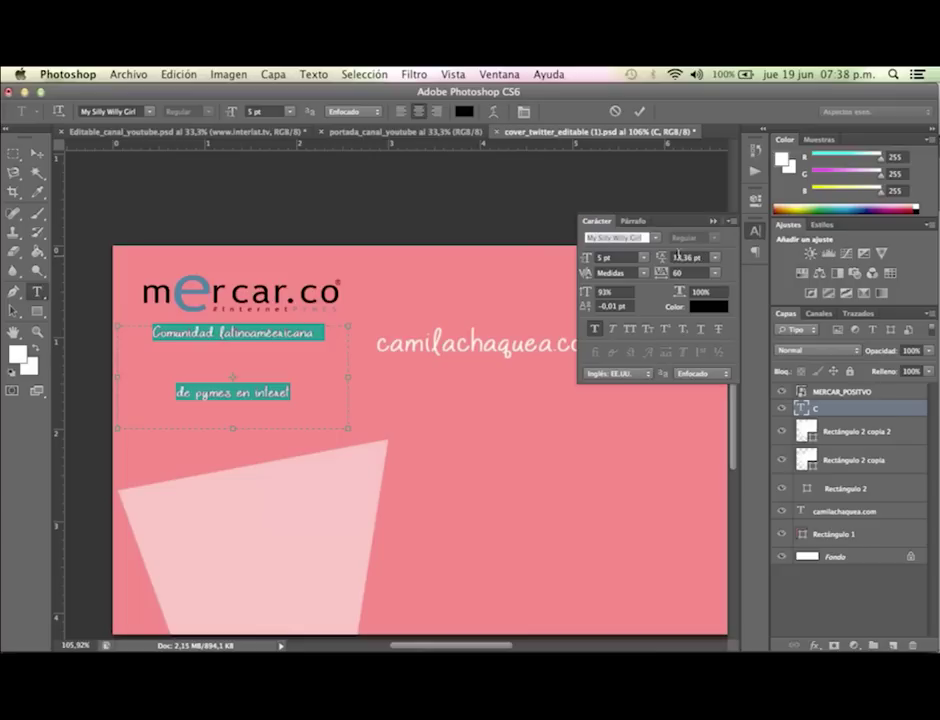
left_click_drag(663, 266, 632, 262)
left_click_drag(318, 333, 150, 333)
mouse_move(230, 118)
left_mouse_down()
mouse_move(248, 118)
mouse_move(231, 118)
left_mouse_up()
left_click(293, 387)
left_click_drag(293, 386, 175, 370)
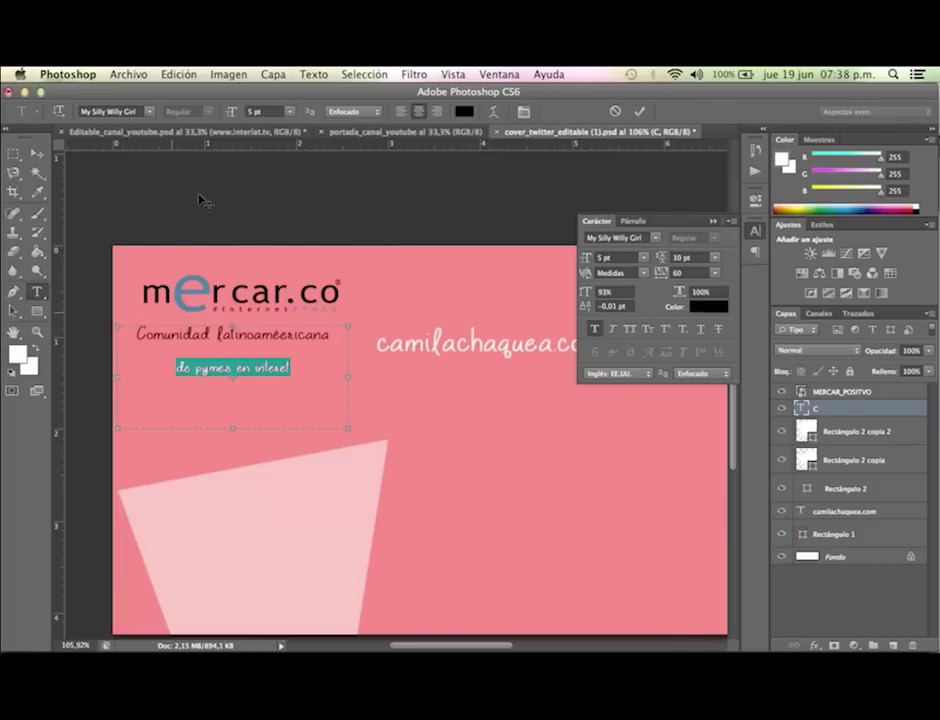
left_click(229, 118)
left_click_drag(229, 118, 235, 118)
Set the leading of the whole tagline to 7 pt and shift the text slightly right to centre it beneath the logo.
left_click_drag(329, 366, 131, 330)
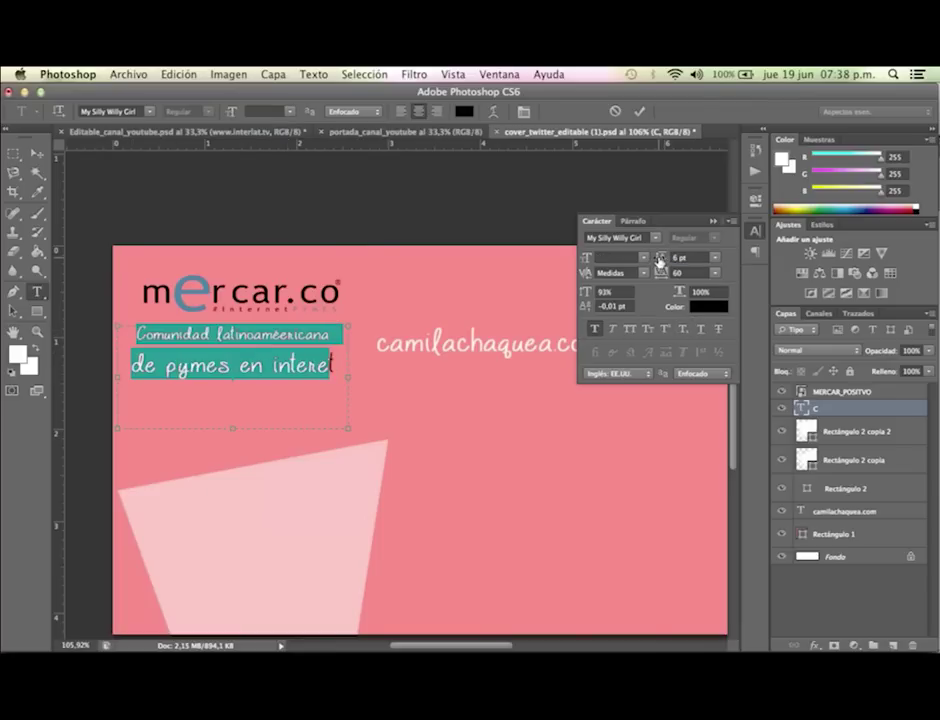
left_click_drag(658, 264, 655, 261)
left_click(280, 346)
key("ctrl+a")
left_click(715, 257)
left_click(698, 309)
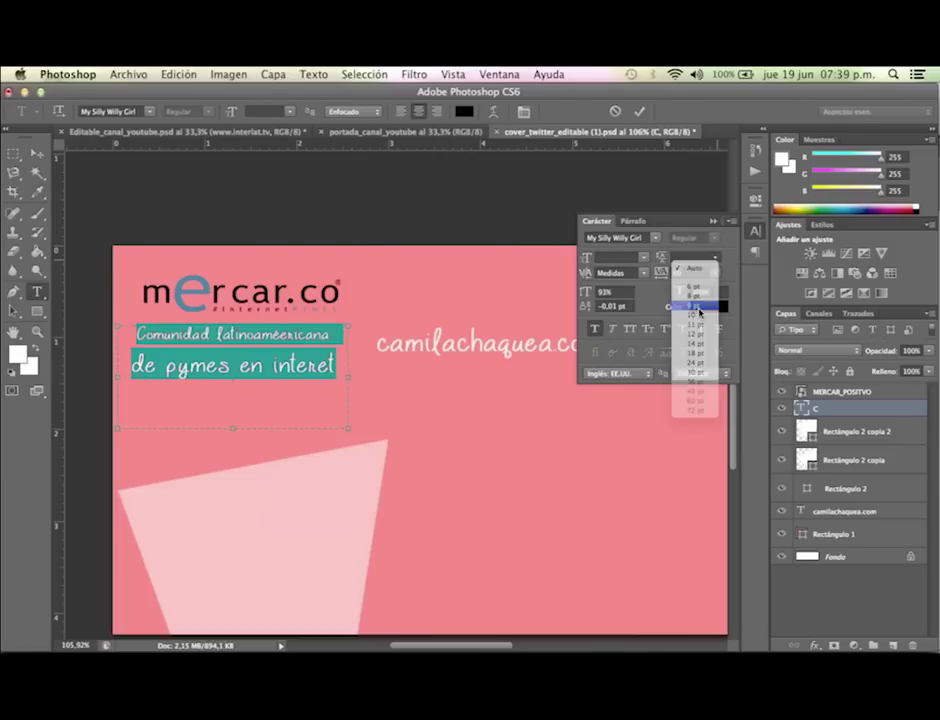
left_click_drag(665, 264, 663, 265)
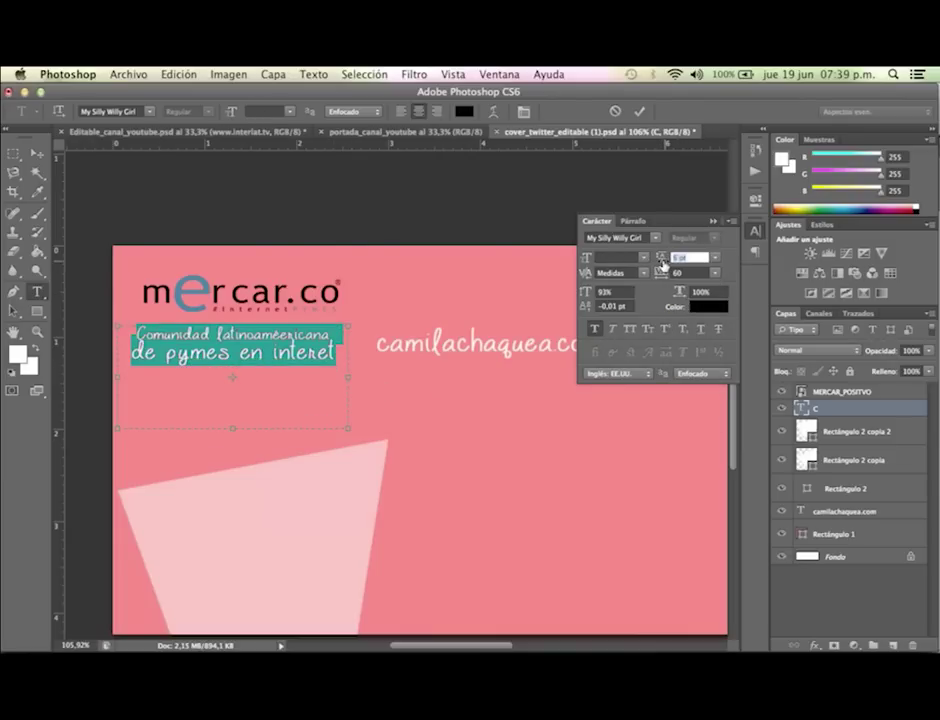
key("Up")
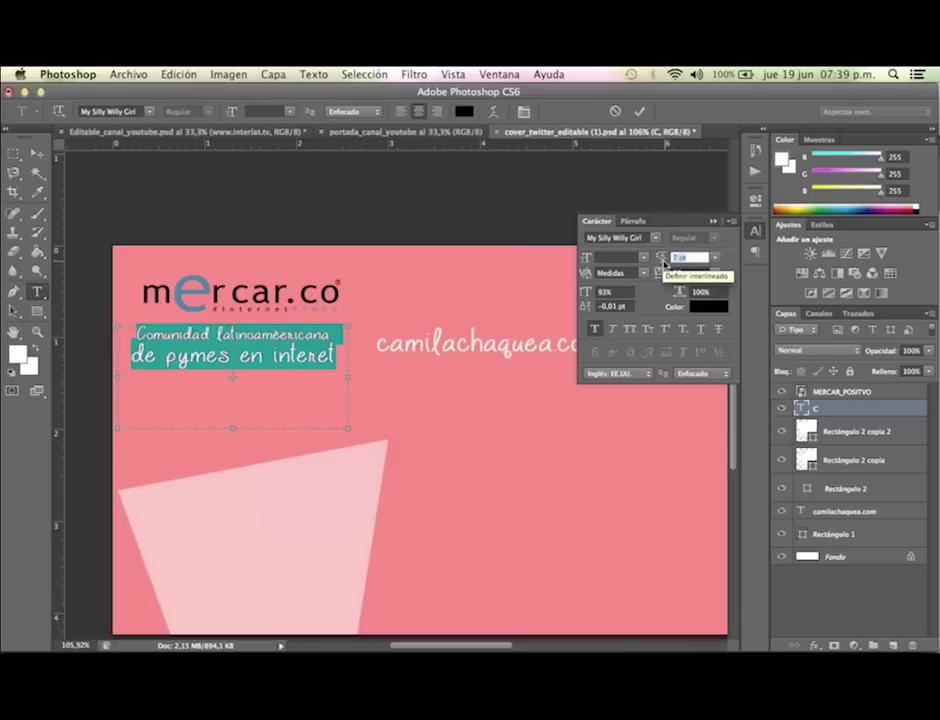
left_click(37, 154)
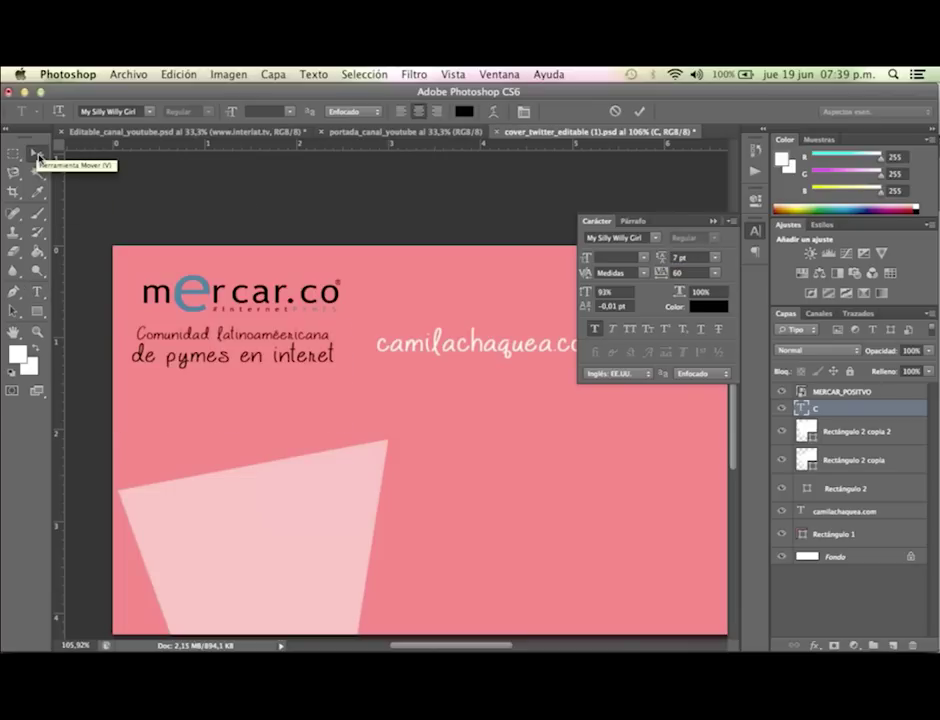
mouse_move(227, 361)
left_mouse_down()
mouse_move(240, 368)
mouse_move(228, 363)
left_mouse_up()
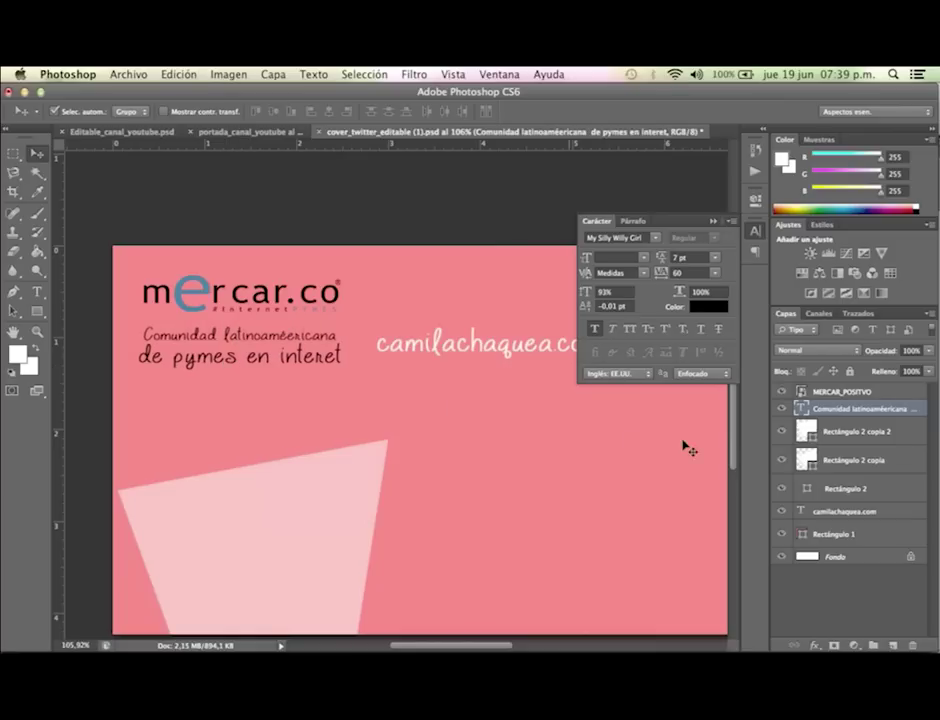
Change the whole tagline's font to Bebas Neue at a size of 6 pt.
key("t")
left_click(238, 350)
key("super+a")
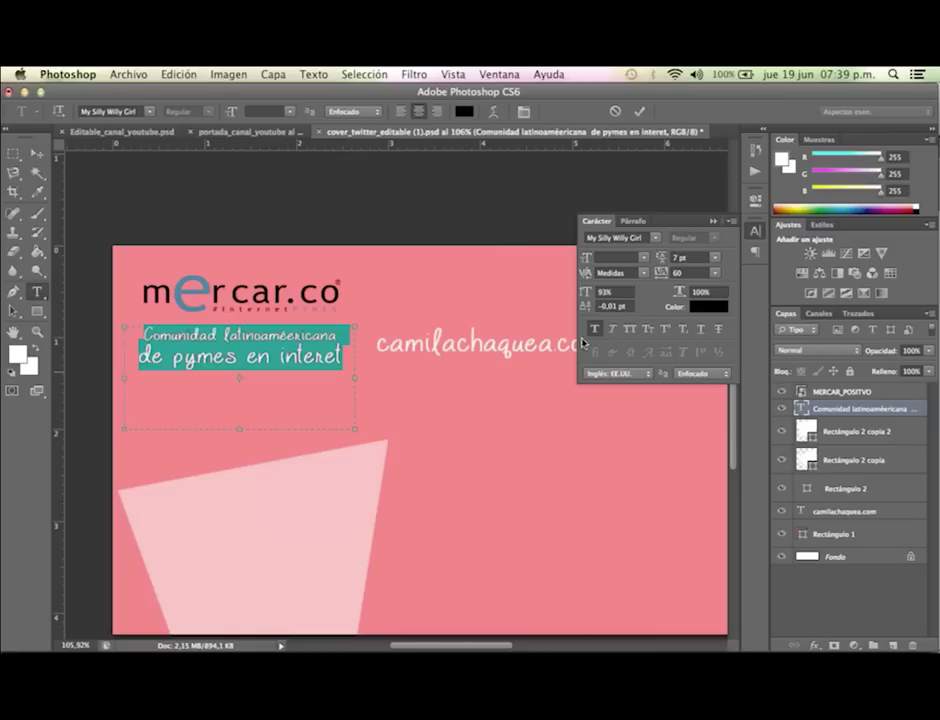
left_click(128, 111)
type("Brush Neue")
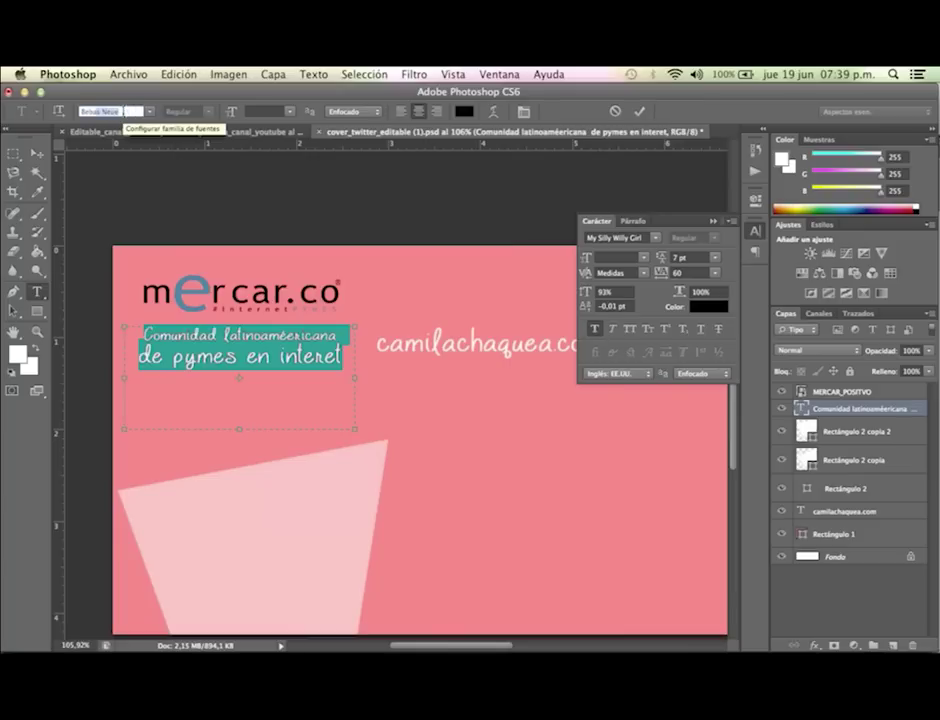
key("Return")
left_click(290, 112)
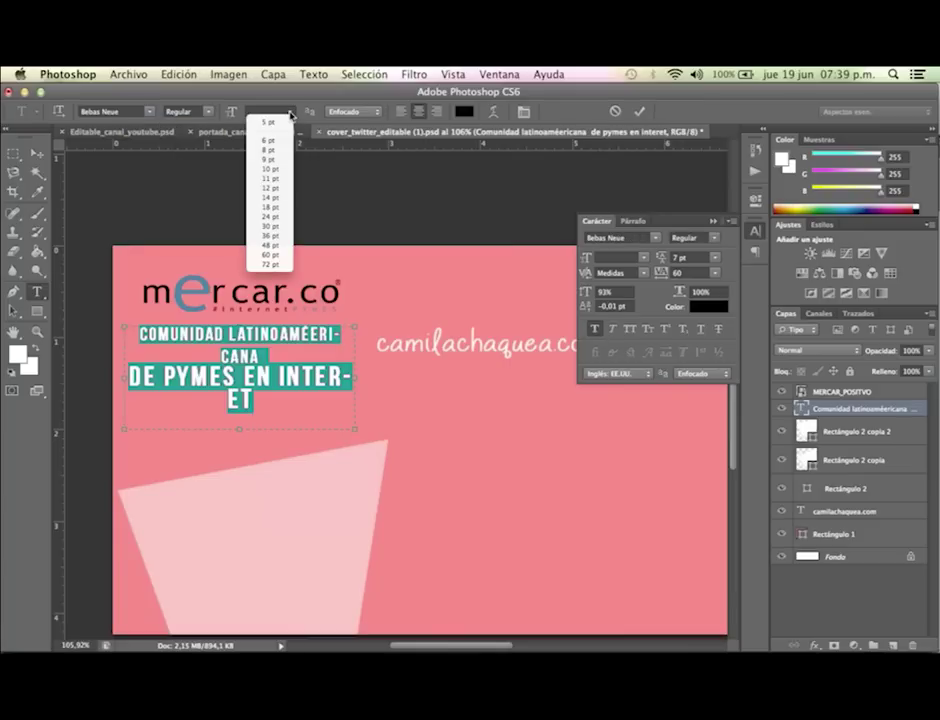
left_click(270, 169)
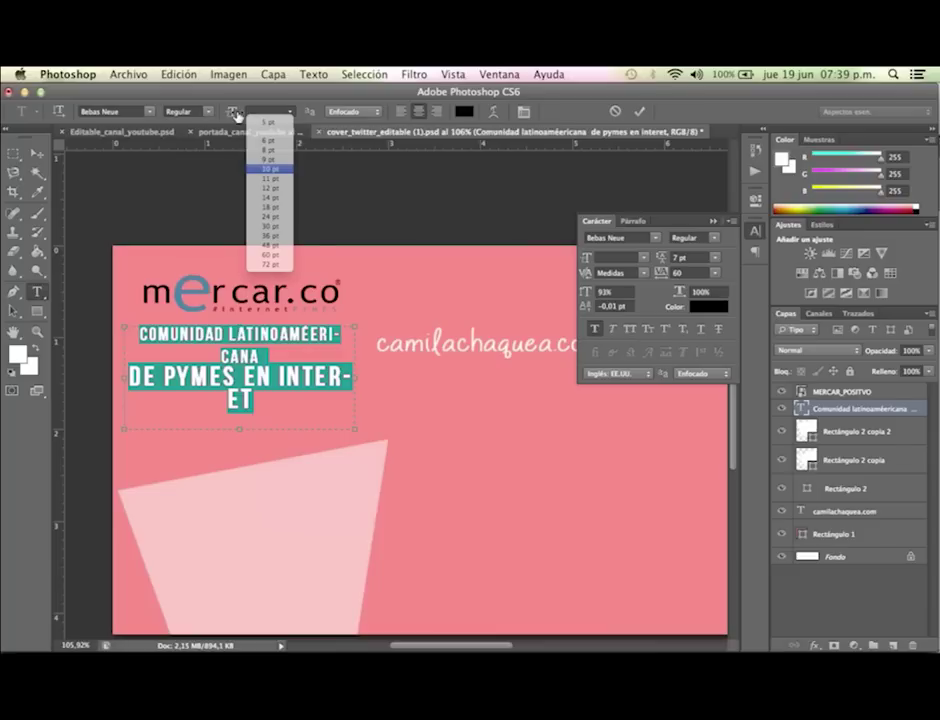
left_click_drag(232, 112, 212, 112)
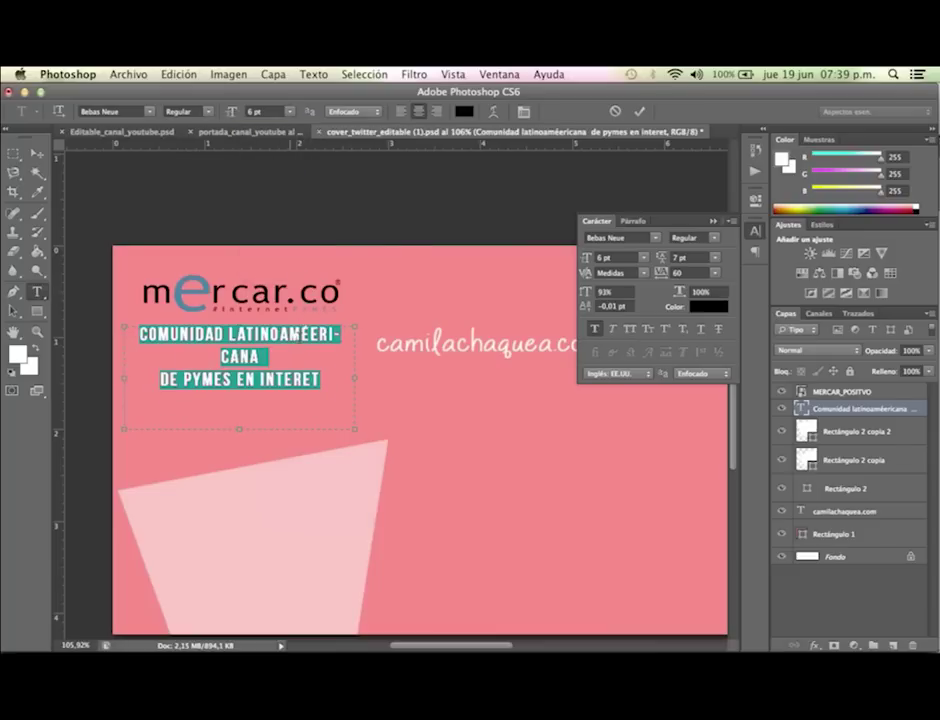
Correct the tagline's spelling to "latinoamericana" and "internet", and move it about 0.14 cm right and 0.10 cm down.
left_click(316, 340)
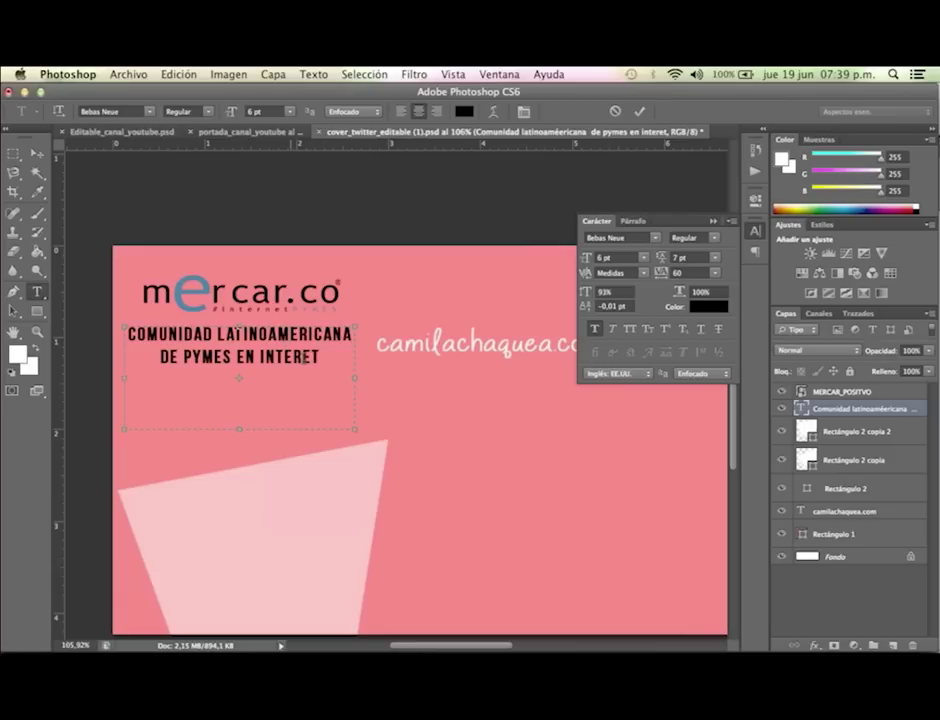
type("N")
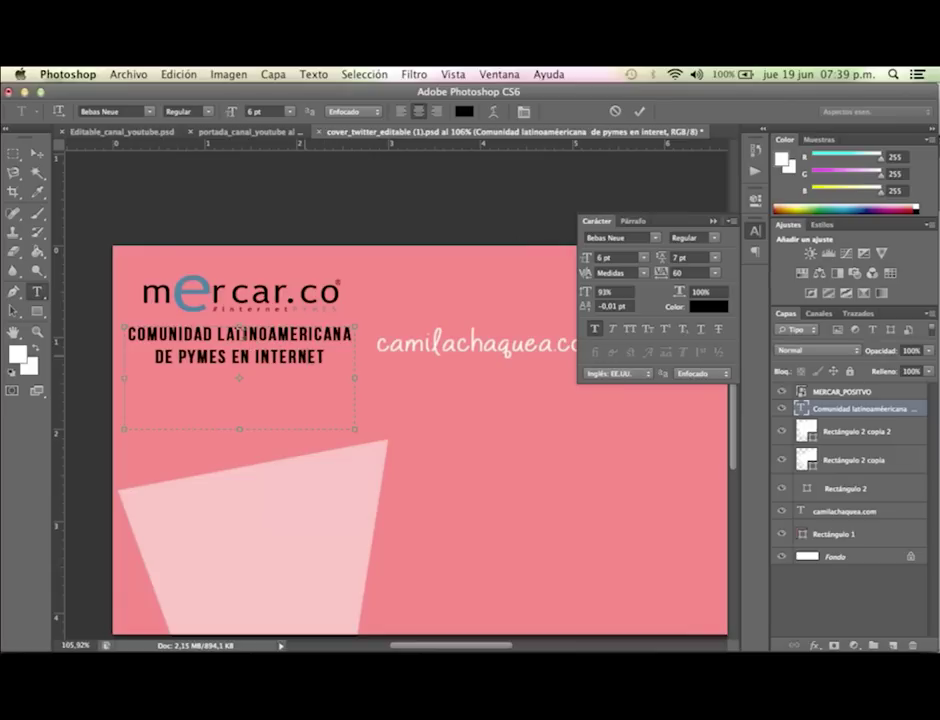
left_click(37, 153)
left_click_drag(258, 353, 272, 363)
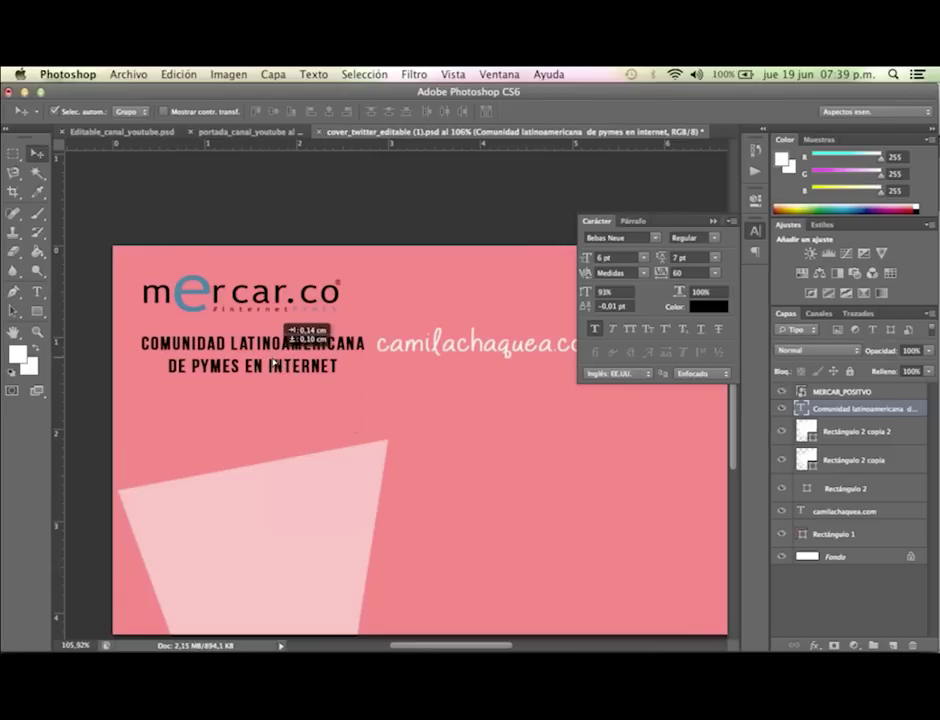
Scale the tagline down to about 94.5% and centre it directly beneath the mercar.co logo.
key("super+c")
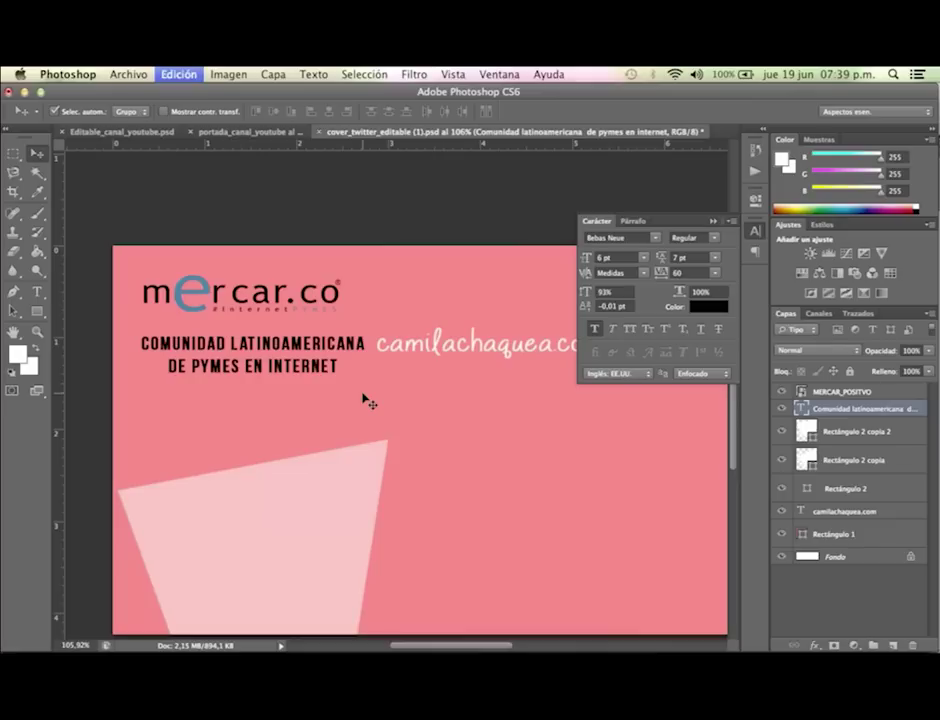
key("super+t")
left_click_drag(367, 434, 305, 355)
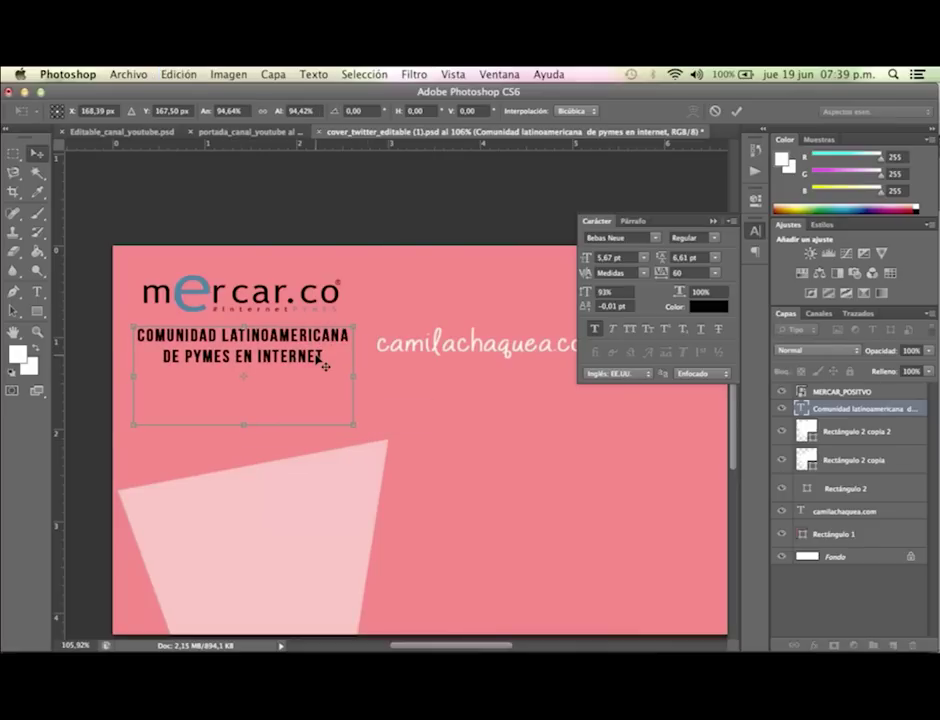
key("Return")
scroll(391, 404, "down", 3)
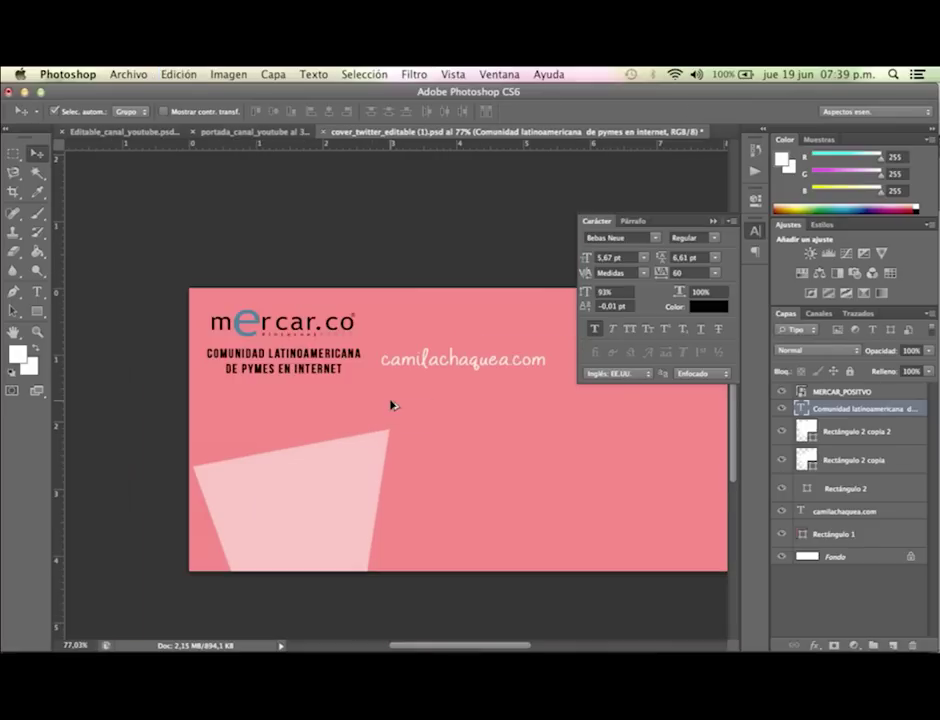
scroll(269, 361, "down", 2)
left_click(269, 352)
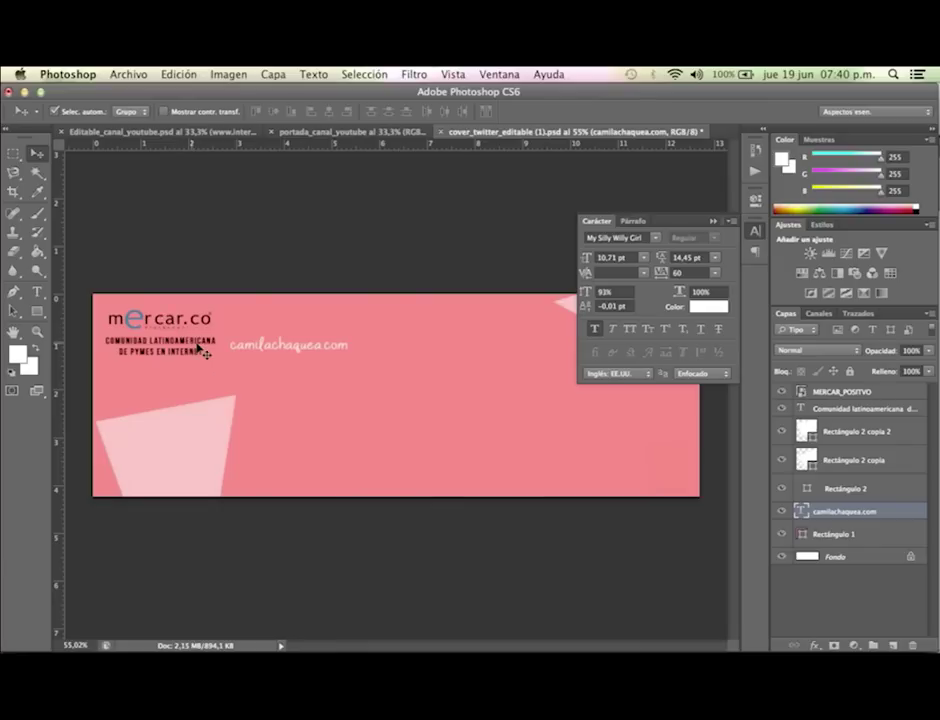
scroll(237, 355, "up", 1)
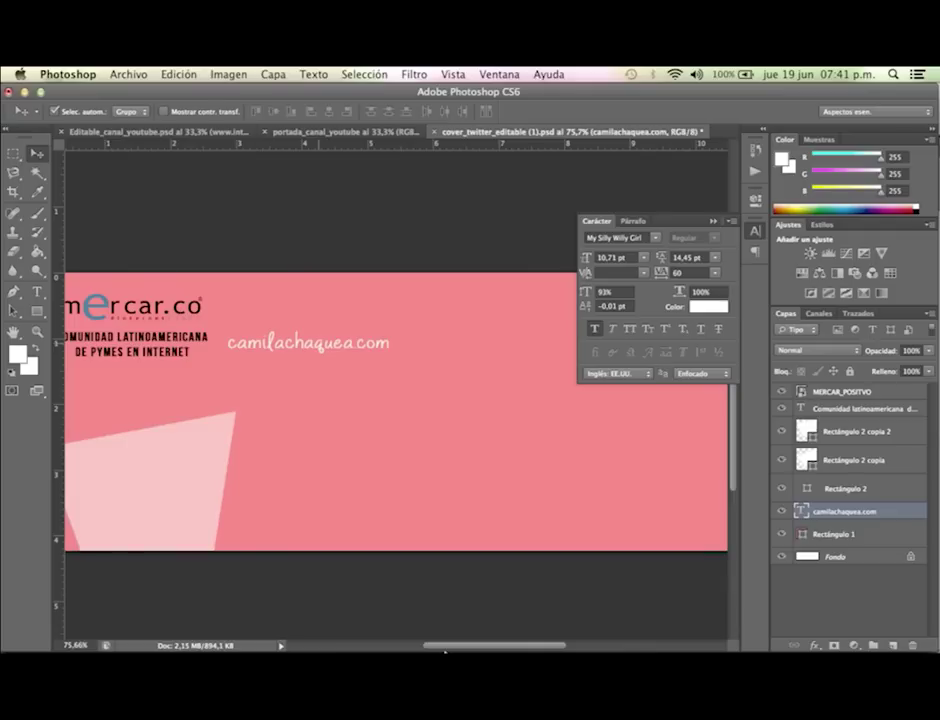
Switch to the webinar_estandares.pptx presentation in PowerPoint and play the slideshow from the LinkedIn image dimensions slide.
mouse_move(442, 652)
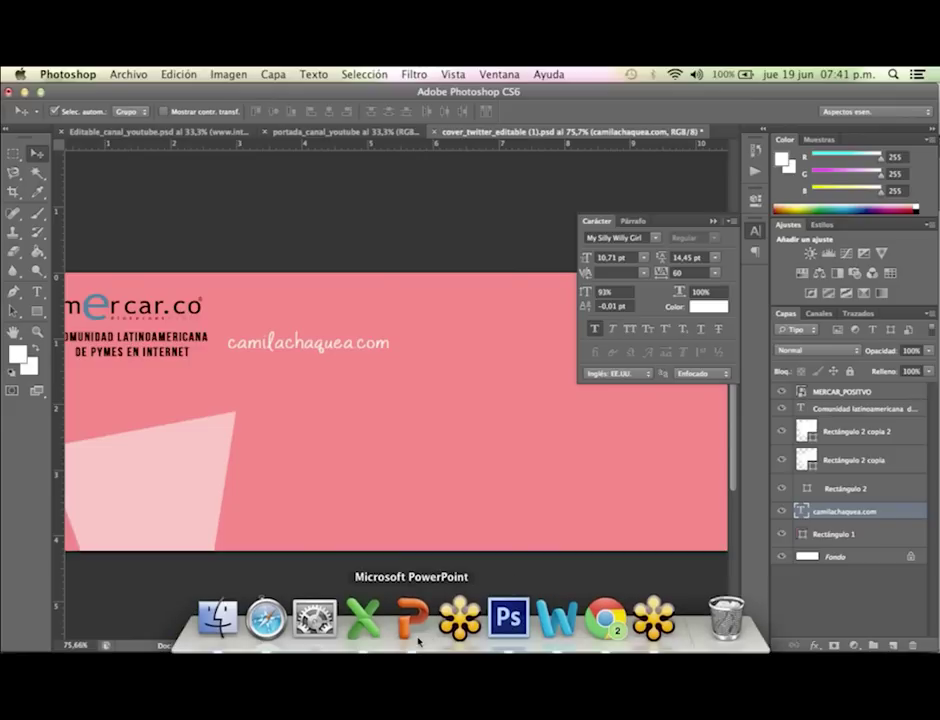
left_click(508, 618)
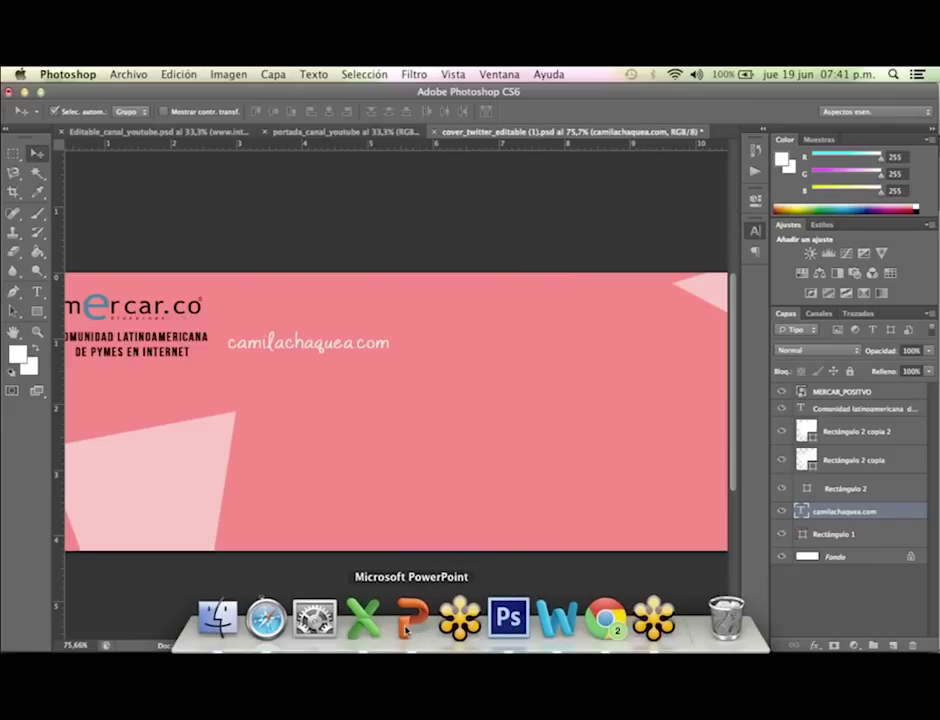
left_click(407, 620)
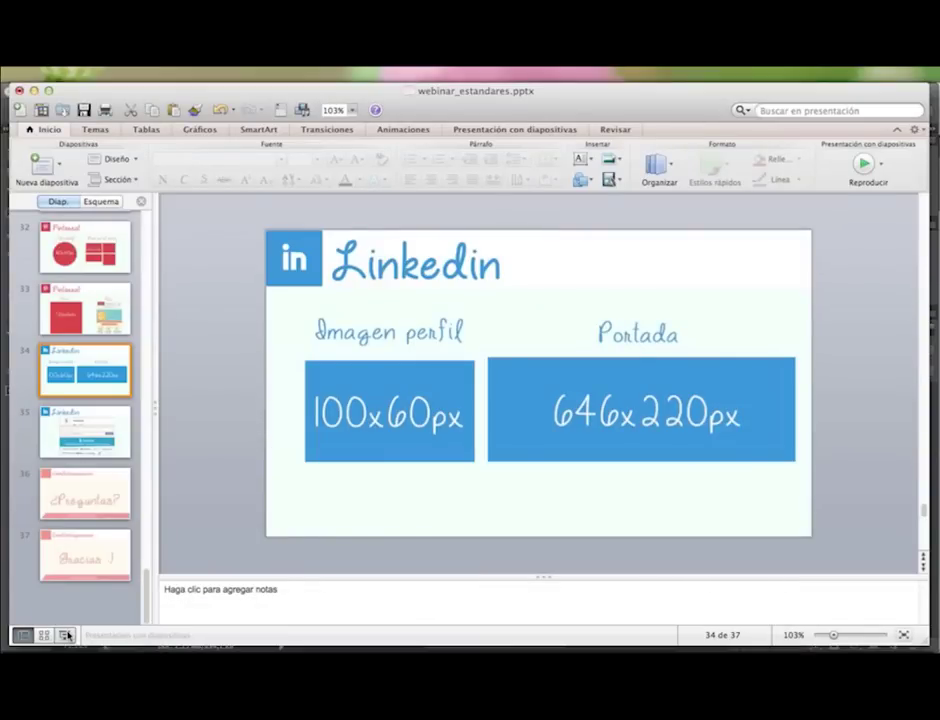
key("super+Return")
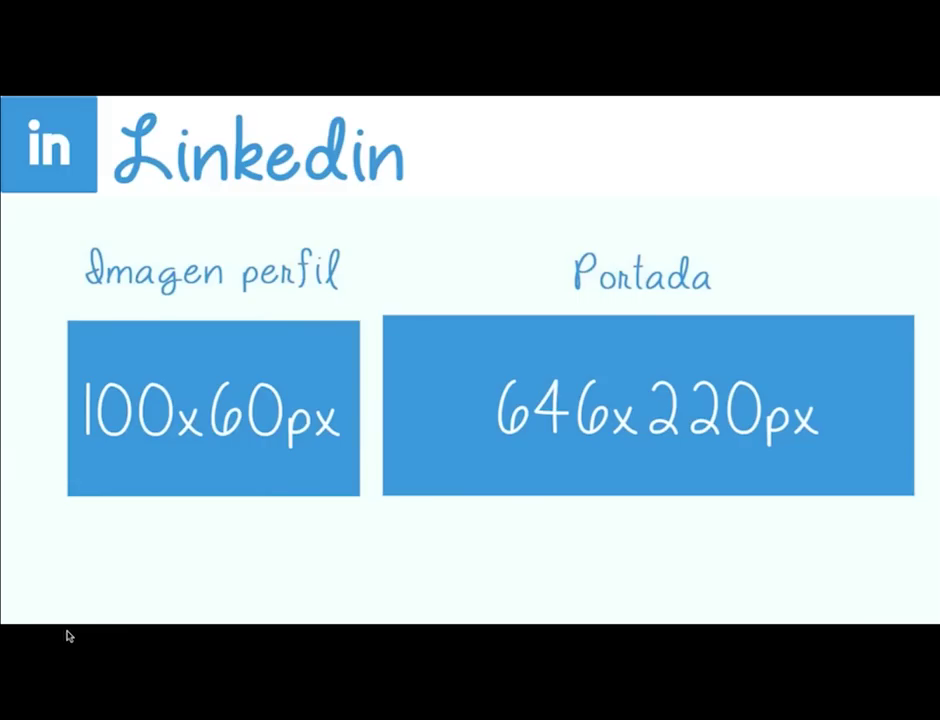
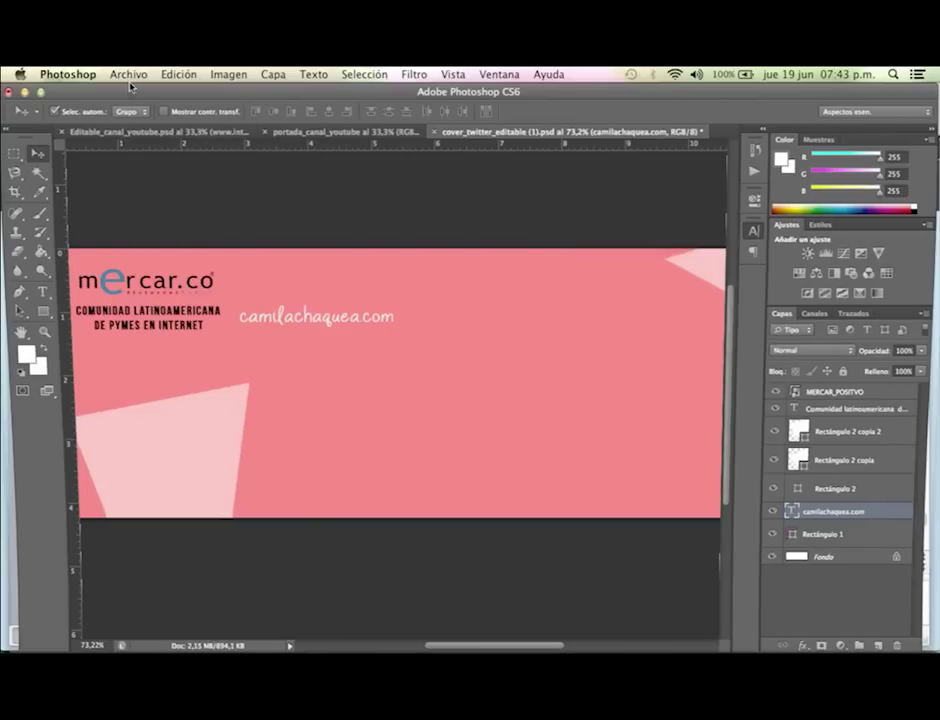
Save the Twitter cover to Escritorio in JPEG format as twitter_portada_mercar at maximum quality 12.
key("super+m")
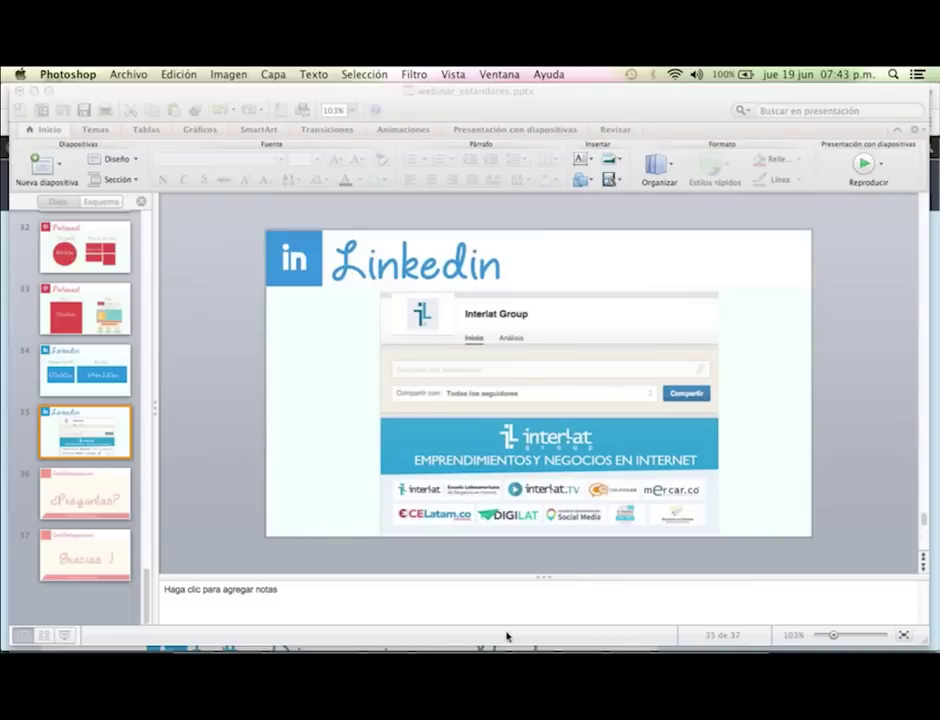
left_click(508, 628)
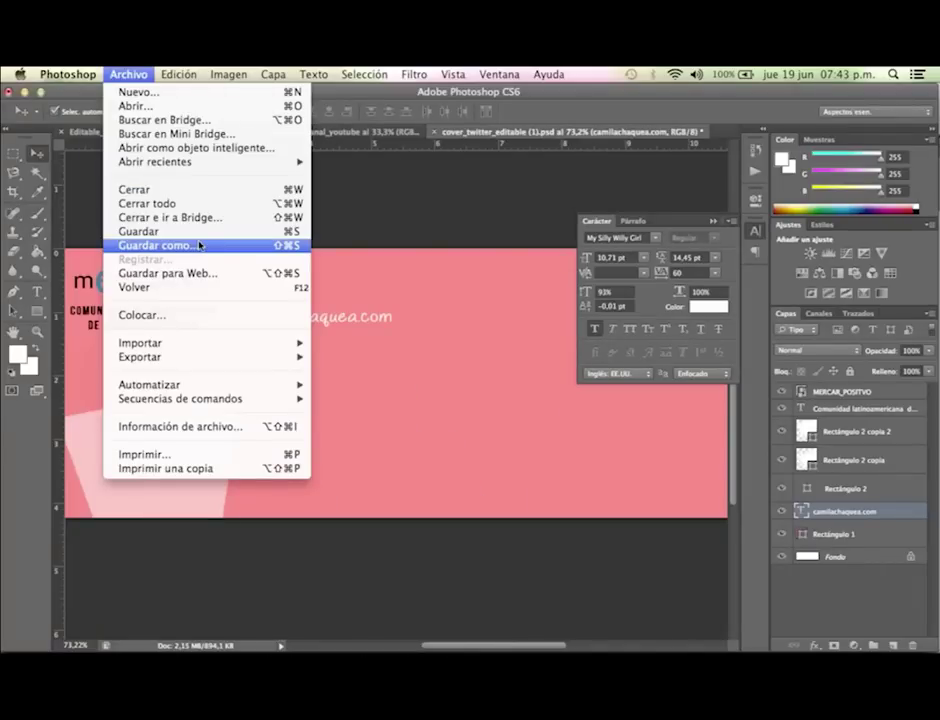
left_click(199, 245)
type("twit")
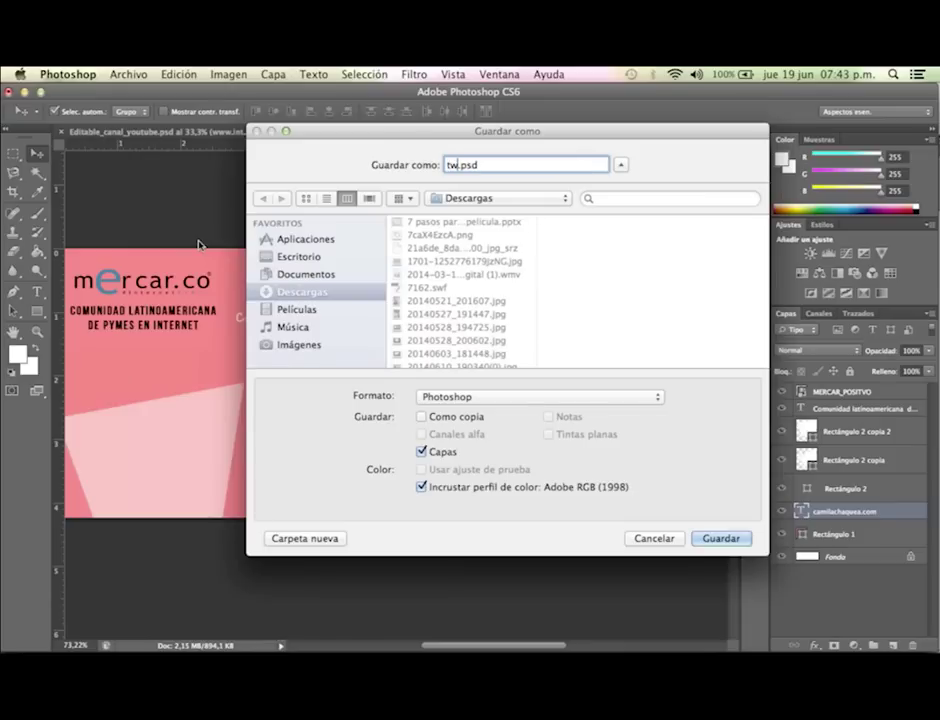
type("ter_")
type("portada_mercar")
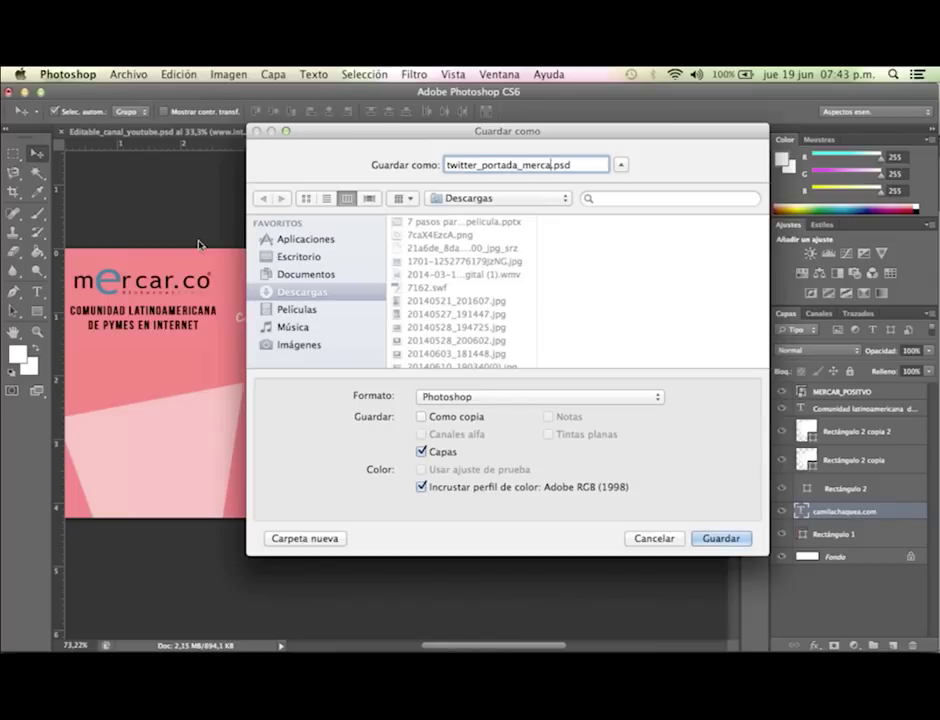
left_click(495, 396)
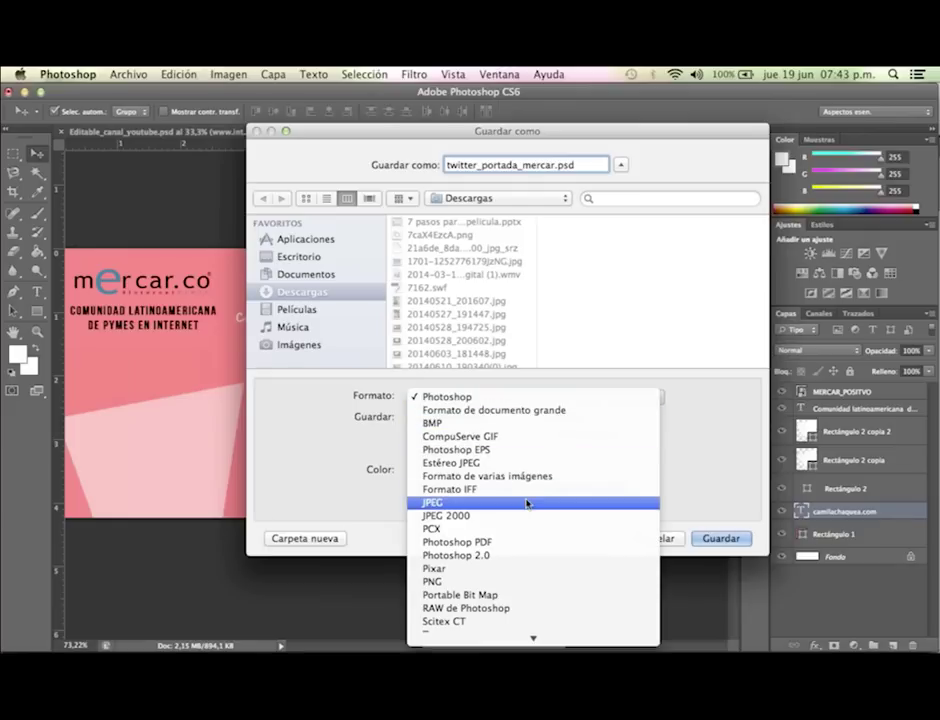
key("Escape")
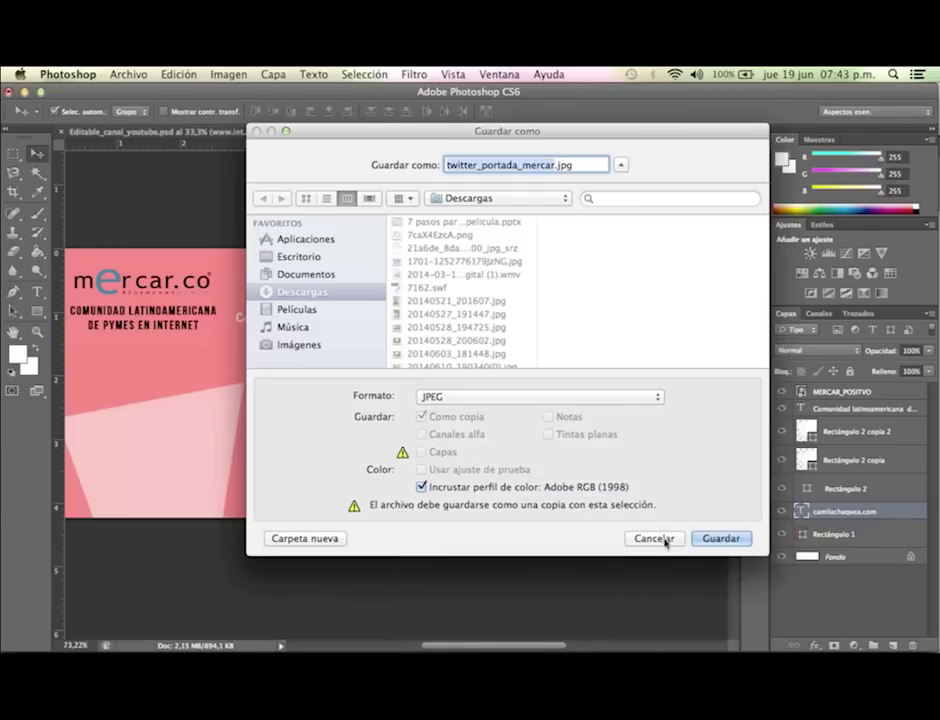
left_click(322, 258)
left_click(748, 544)
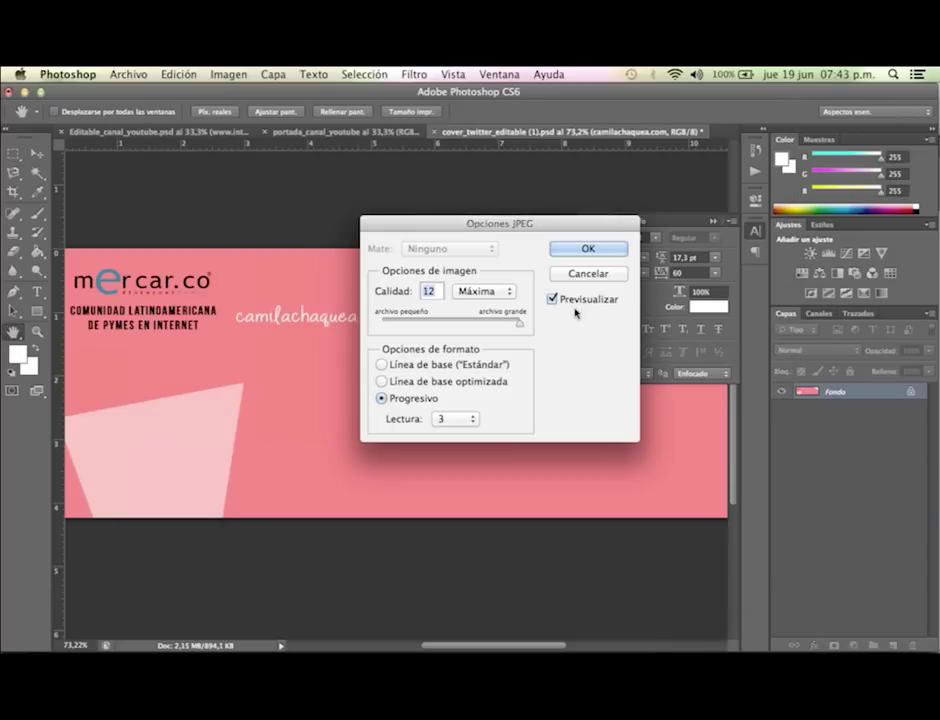
key("Return")
Switch to Chrome, show the Twitter profile page and start editing the profile.
mouse_move(606, 636)
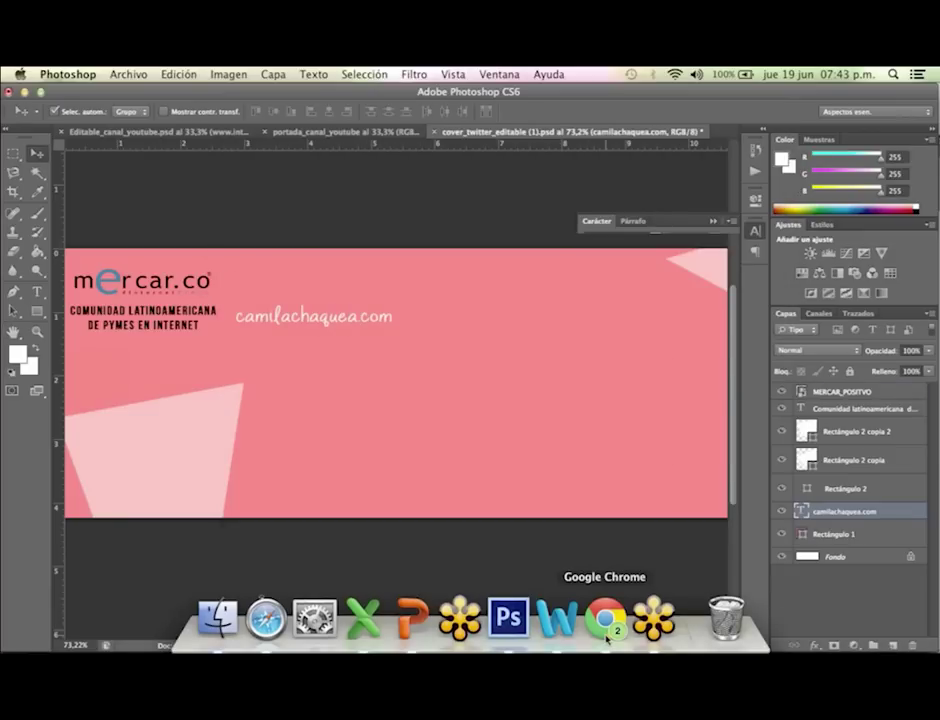
left_click(607, 635)
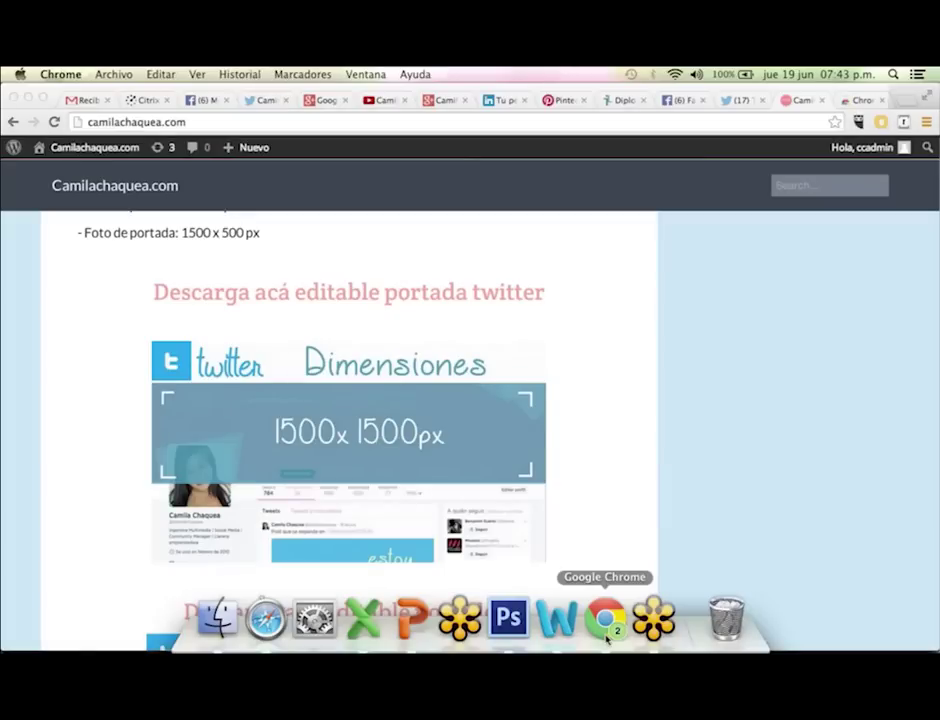
left_click(268, 102)
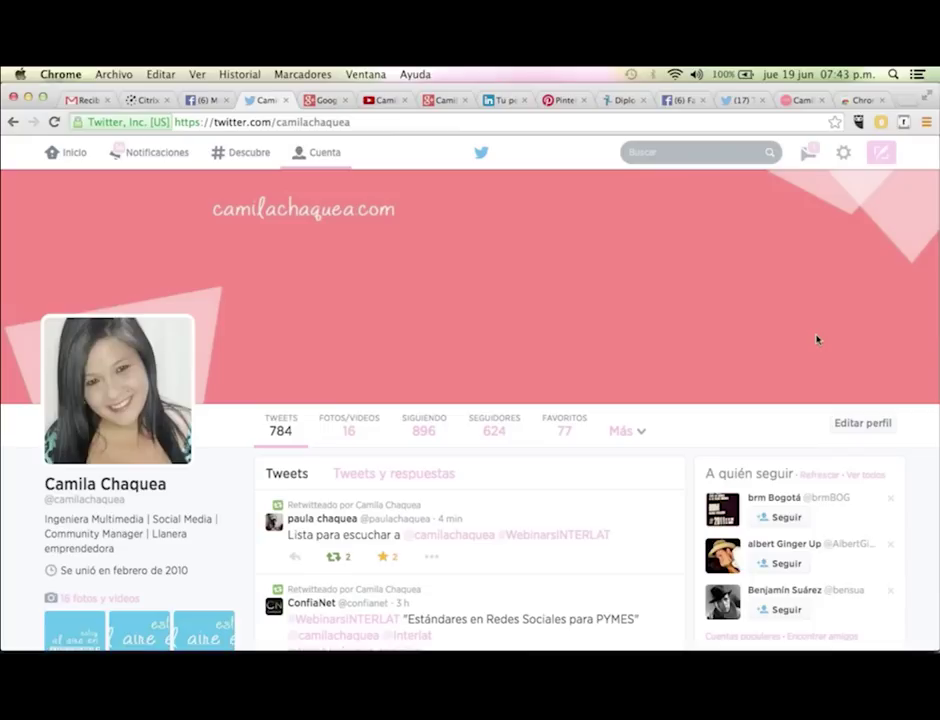
left_click(865, 423)
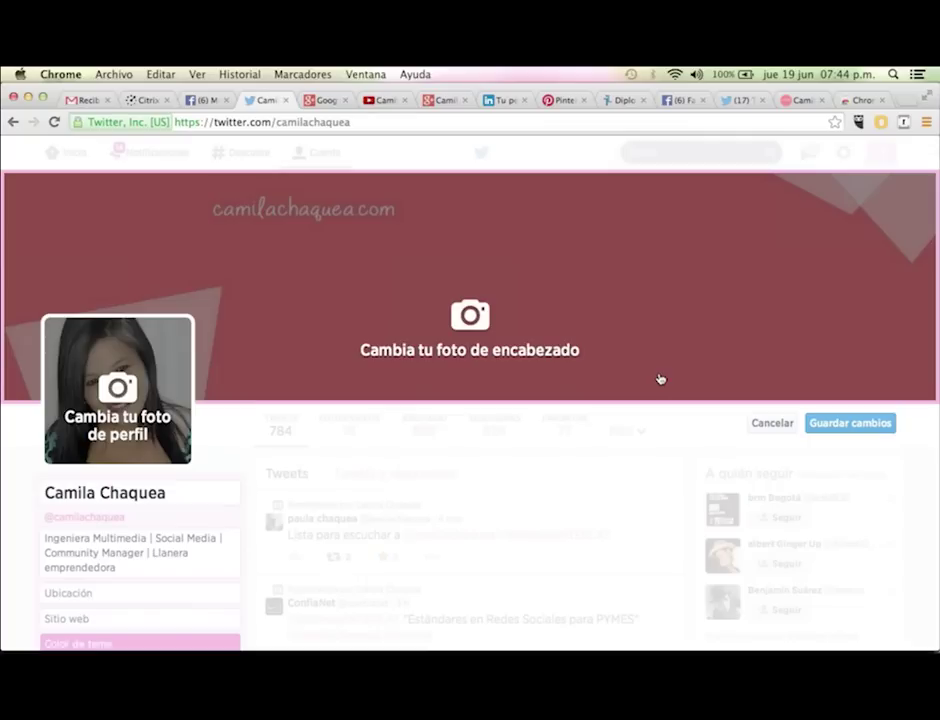
Upload twitter_portada_mercar.jpg from Escritorio as the Twitter header photo, previewing the image before choosing it.
left_click(475, 328)
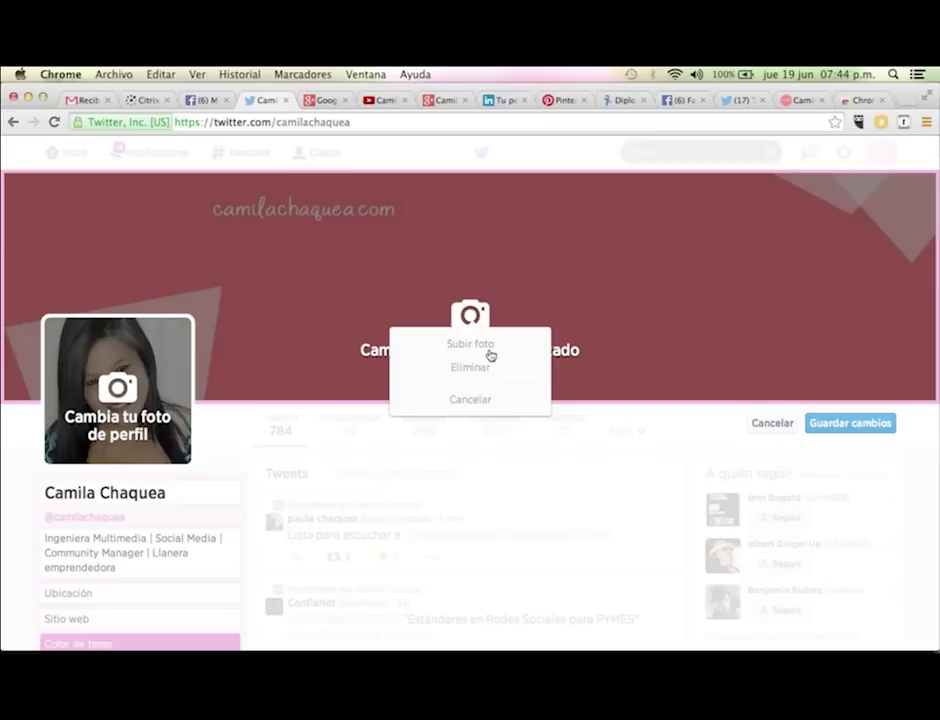
left_click(489, 353)
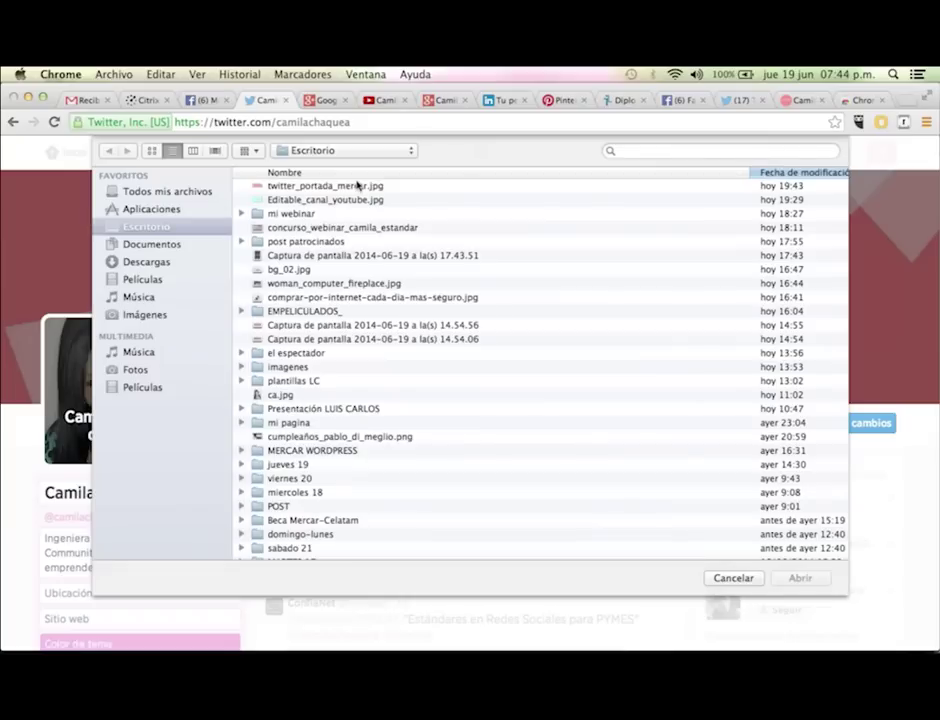
left_click(355, 185)
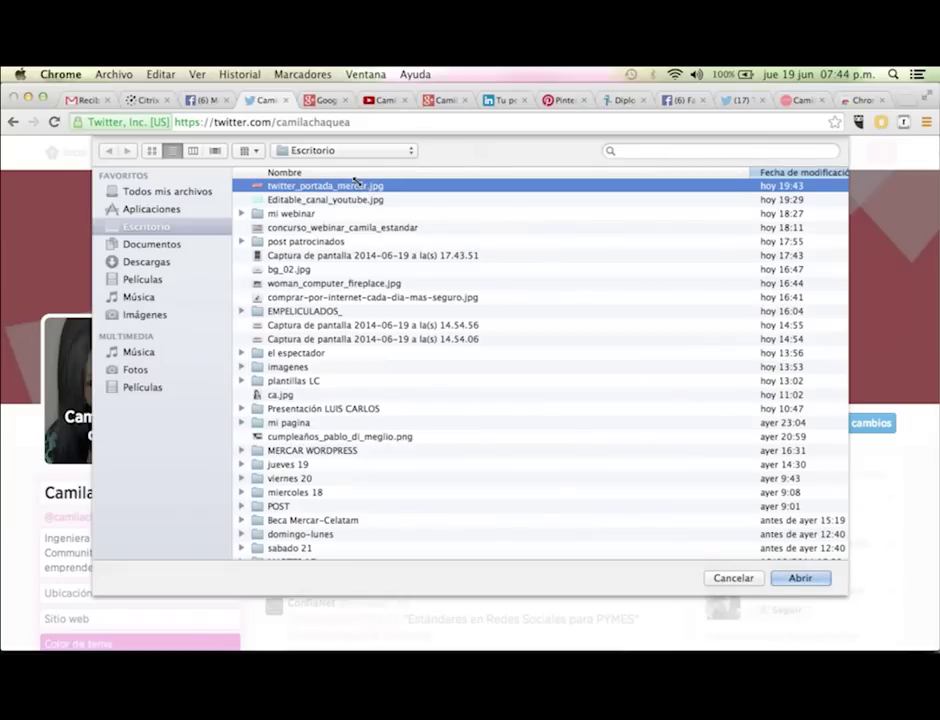
key("space")
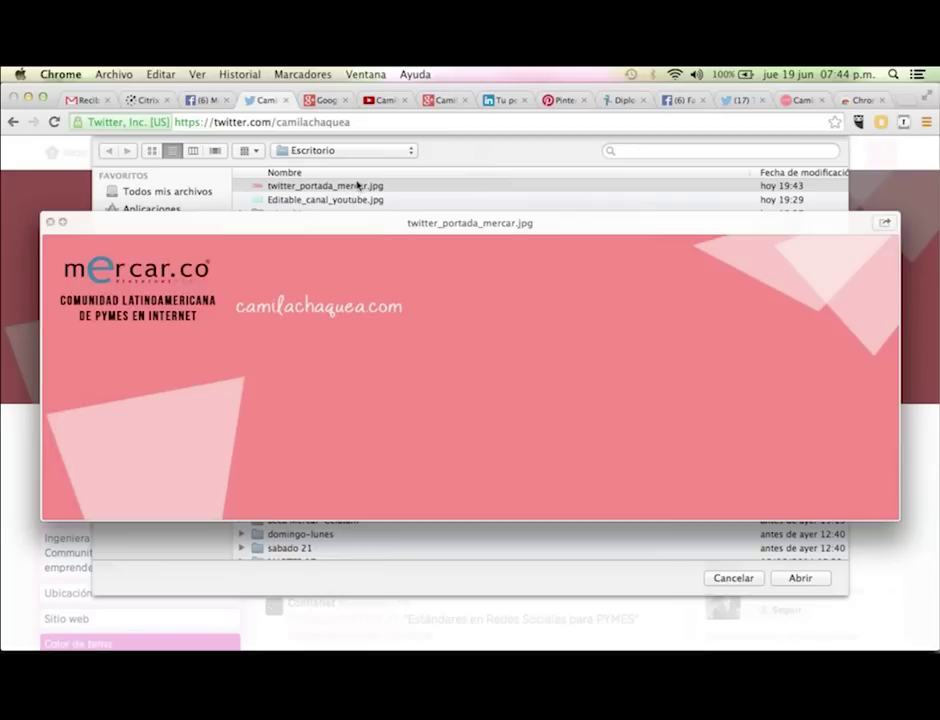
key("space")
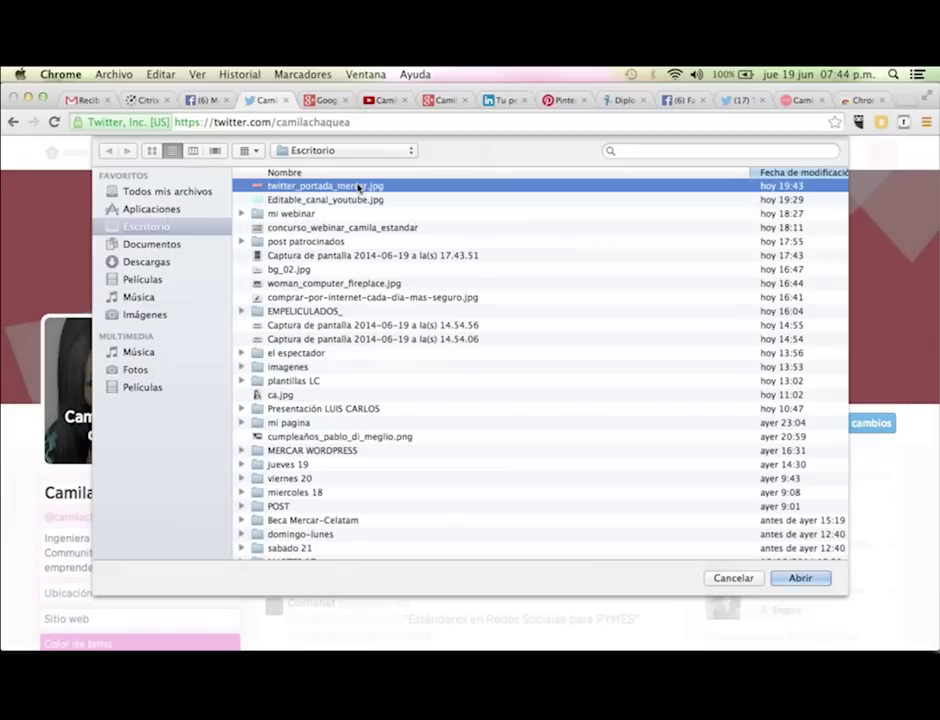
double_click(358, 187)
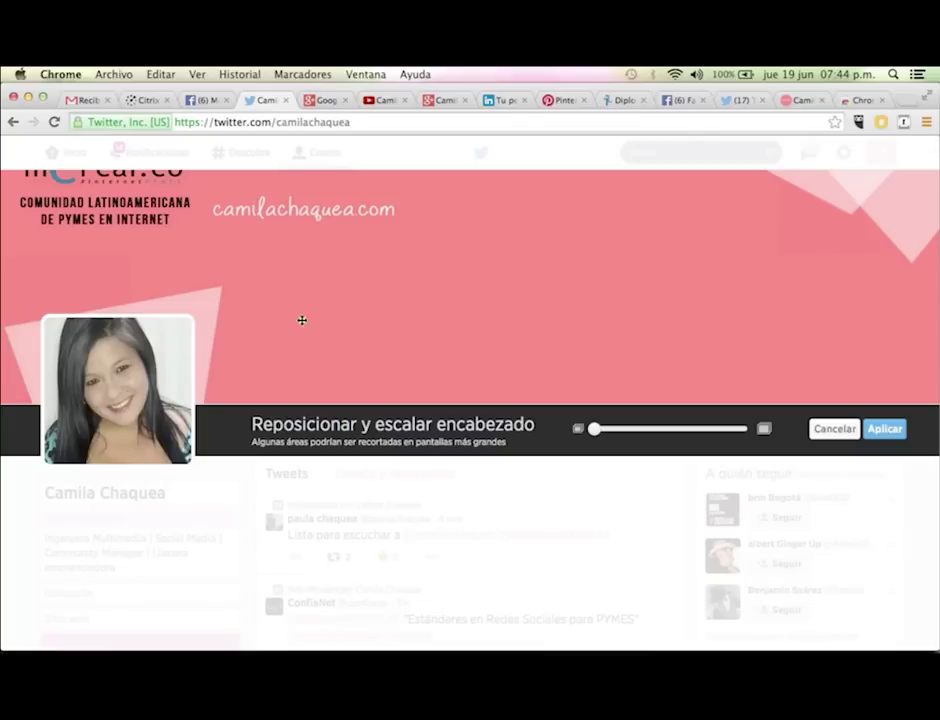
Try to scale down the uploaded header image, and discard both the new header and the profile edits.
left_click_drag(615, 434, 579, 428)
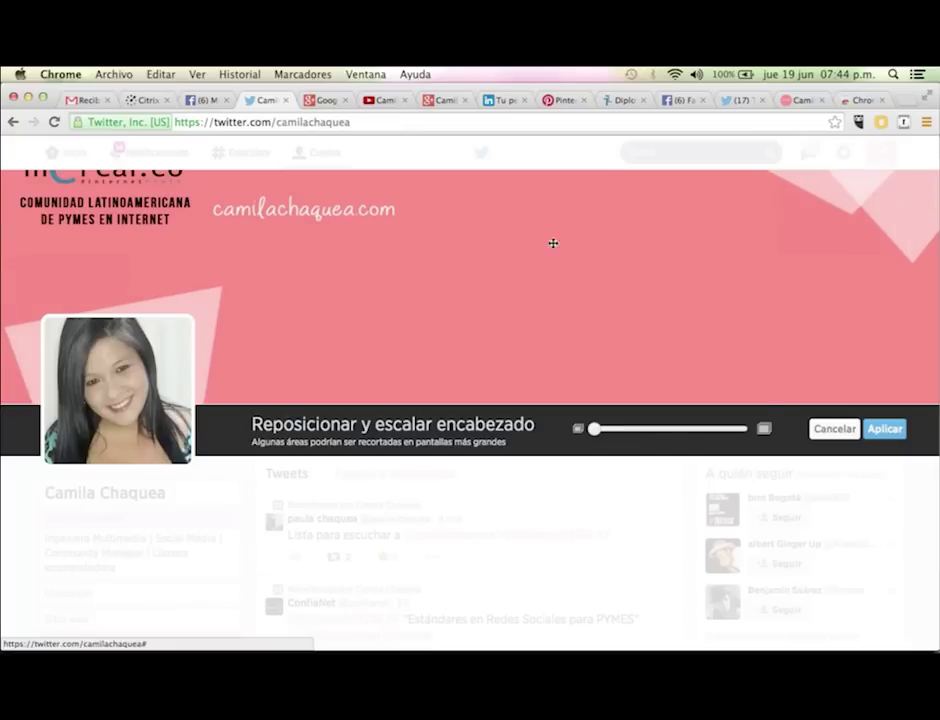
left_click(828, 431)
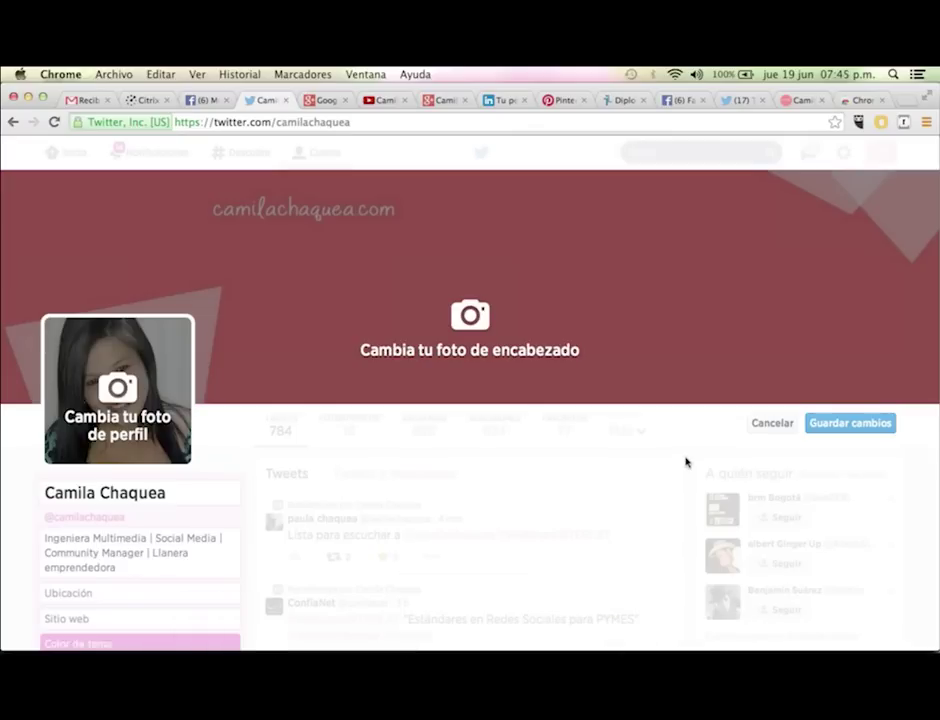
left_click(773, 423)
Switch to Photoshop, lower the tagline and mercar.co logo beside the camilachaquea.com text, and add a horizontal guide along the logo's top edge.
mouse_move(513, 648)
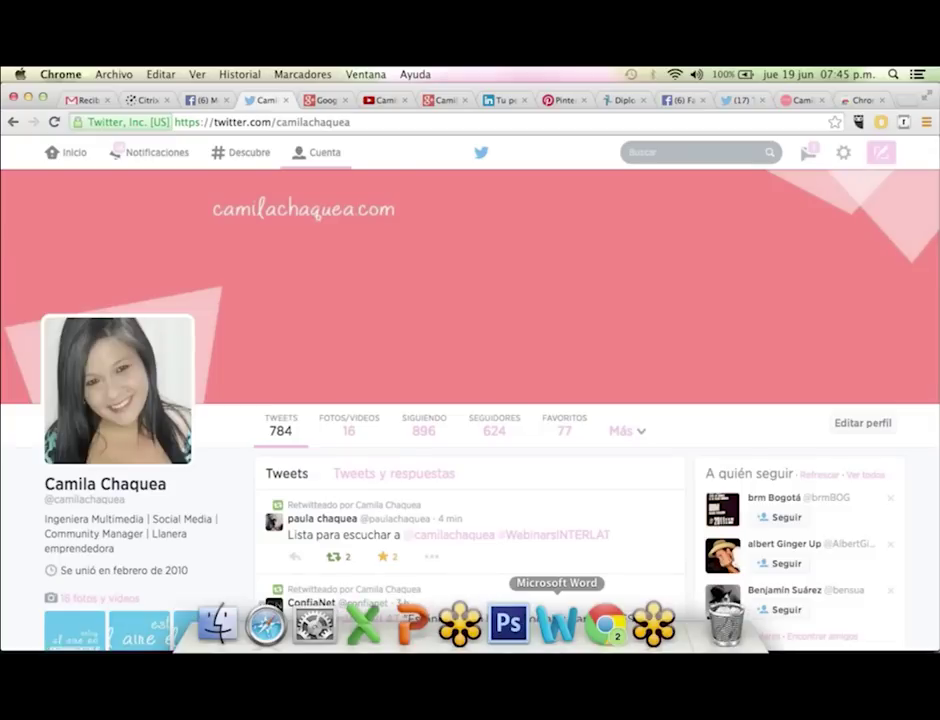
left_click(513, 645)
left_click_drag(150, 322, 150, 343)
left_click_drag(118, 292, 118, 328)
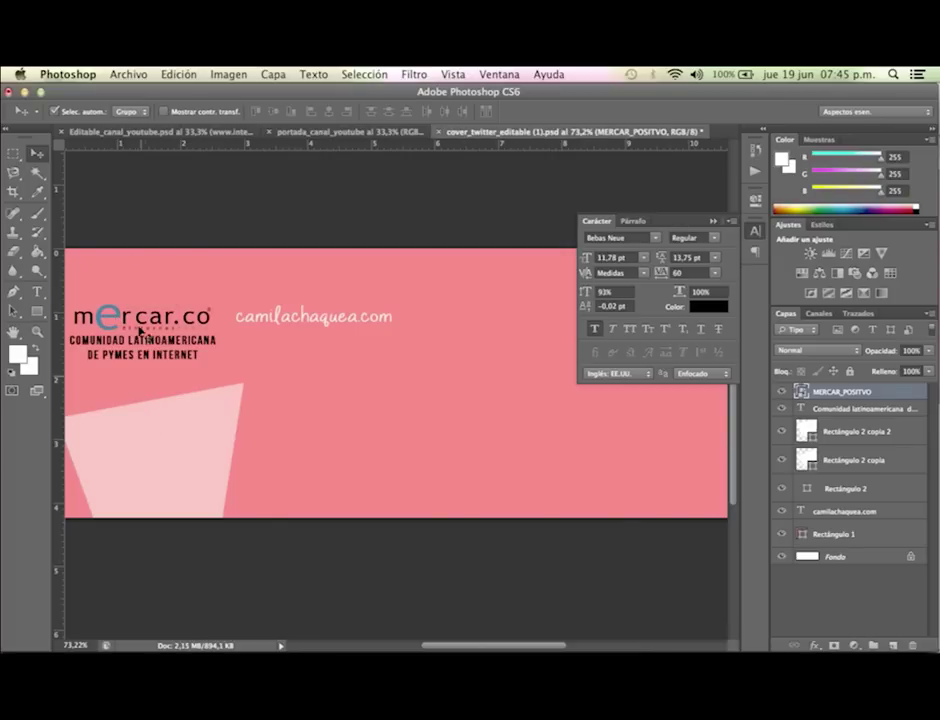
left_click_drag(310, 143, 299, 303)
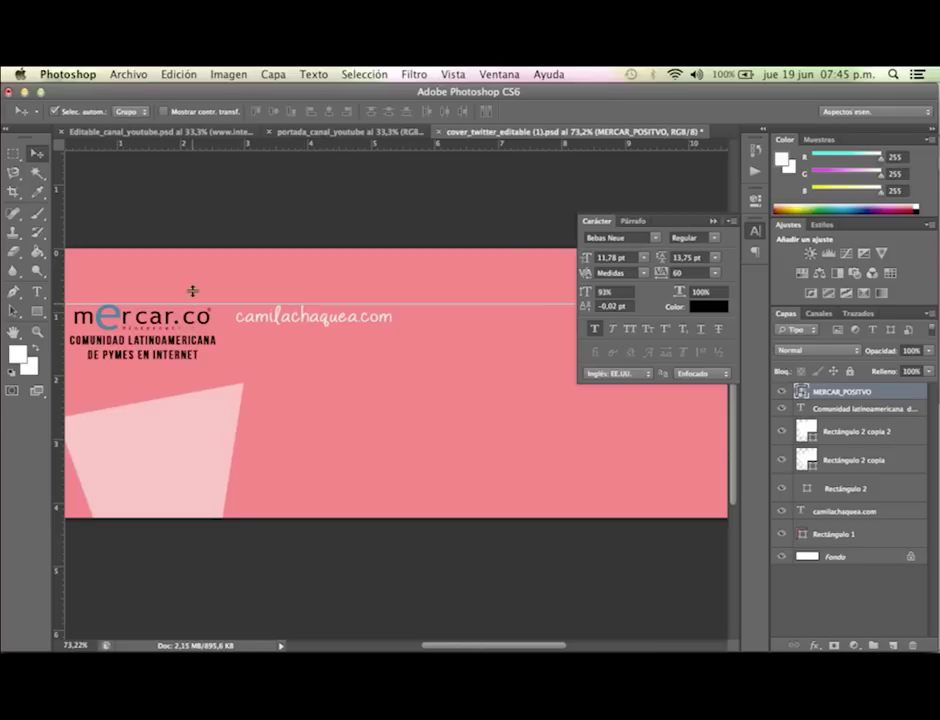
left_click_drag(192, 291, 155, 303)
Save the repositioned cover as a JPEG copy in Descargas at maximum quality 12, removing the (1) suffix from its name.
left_click(131, 80)
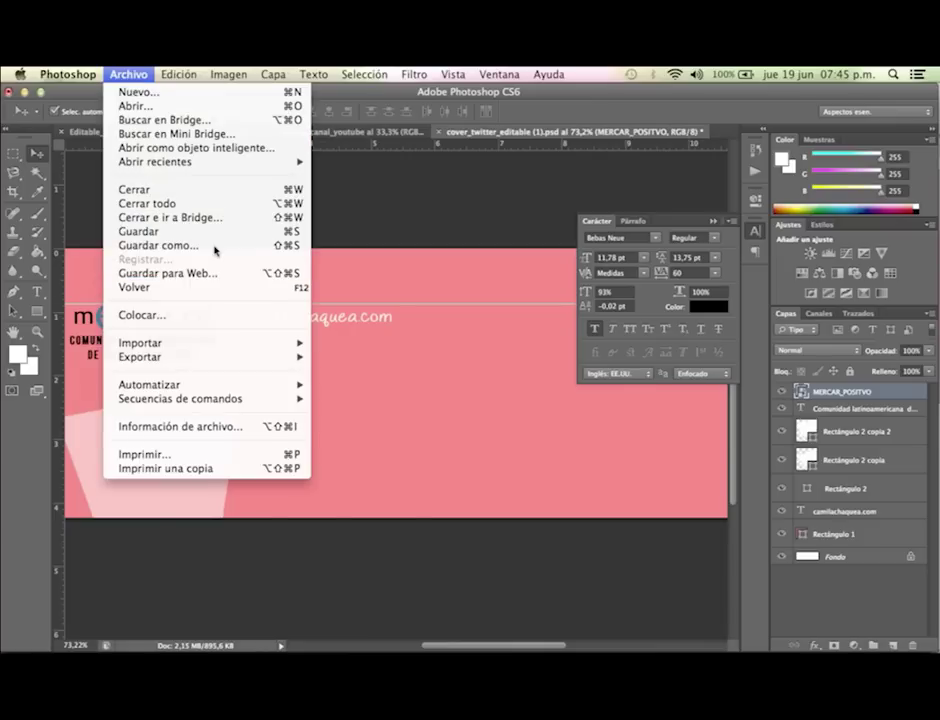
left_click(215, 247)
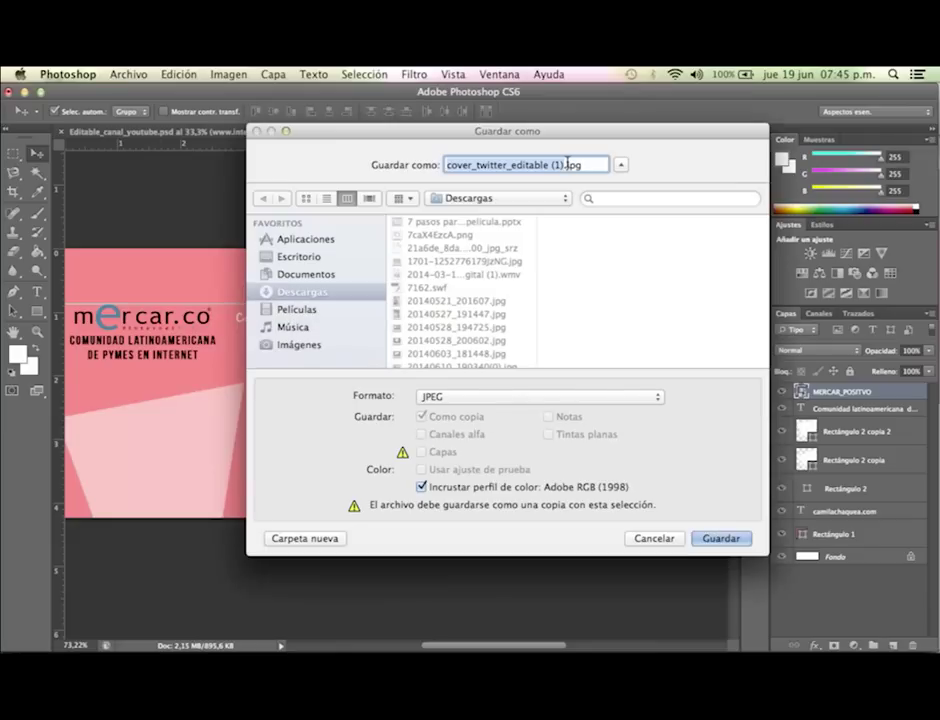
left_click(567, 165)
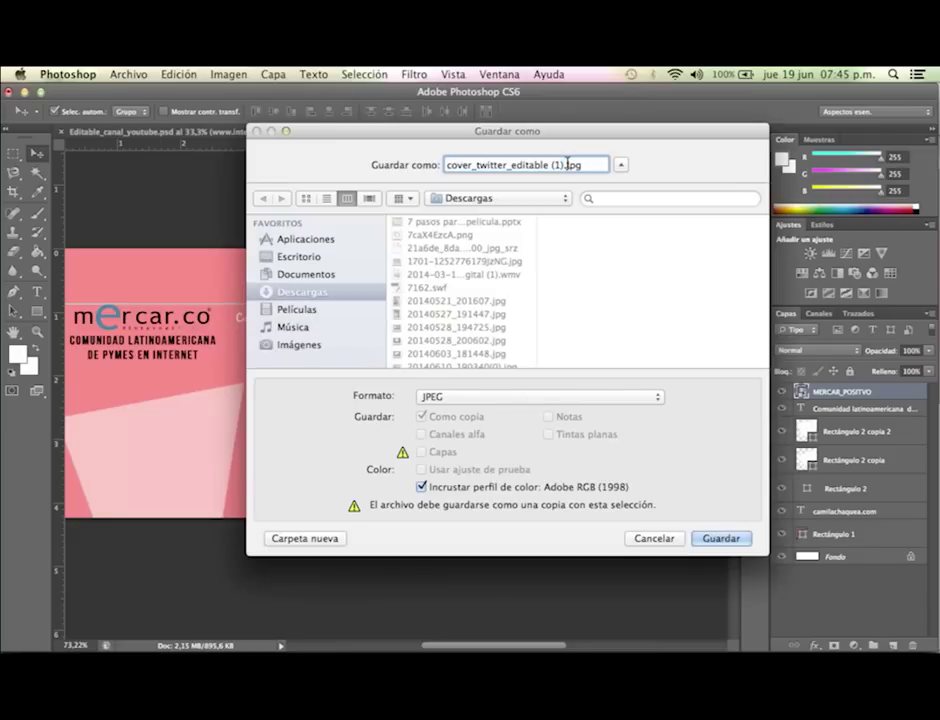
key("BackSpace")
key("BackSpace")
key("BackSpace")
left_click(722, 538)
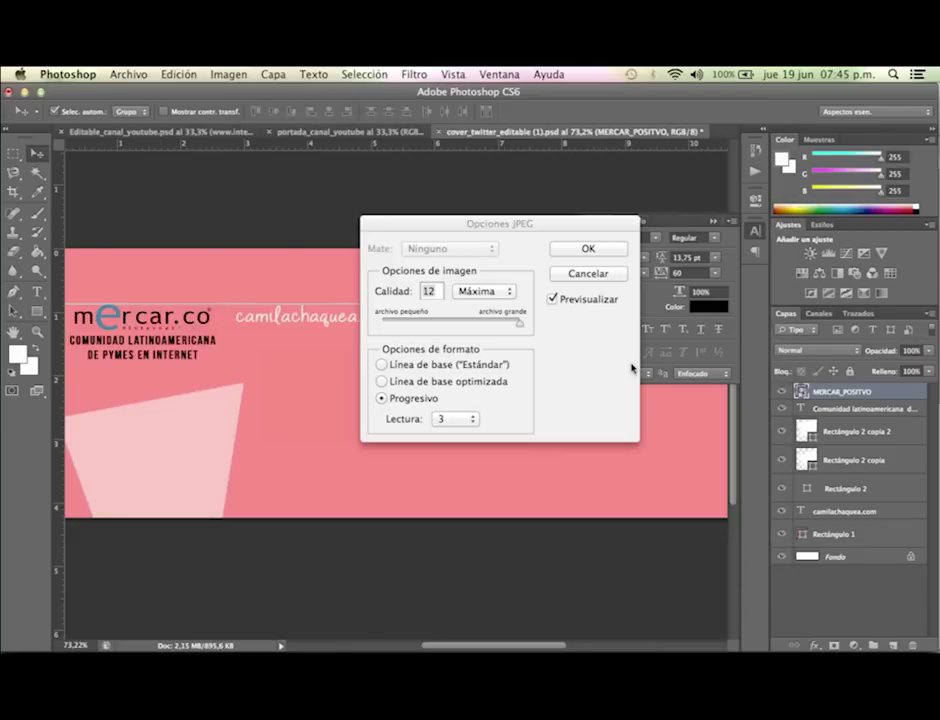
key("Return")
Switch to Chrome and upload the most recent cover image from Escritorio as the Twitter header photo.
mouse_move(555, 617)
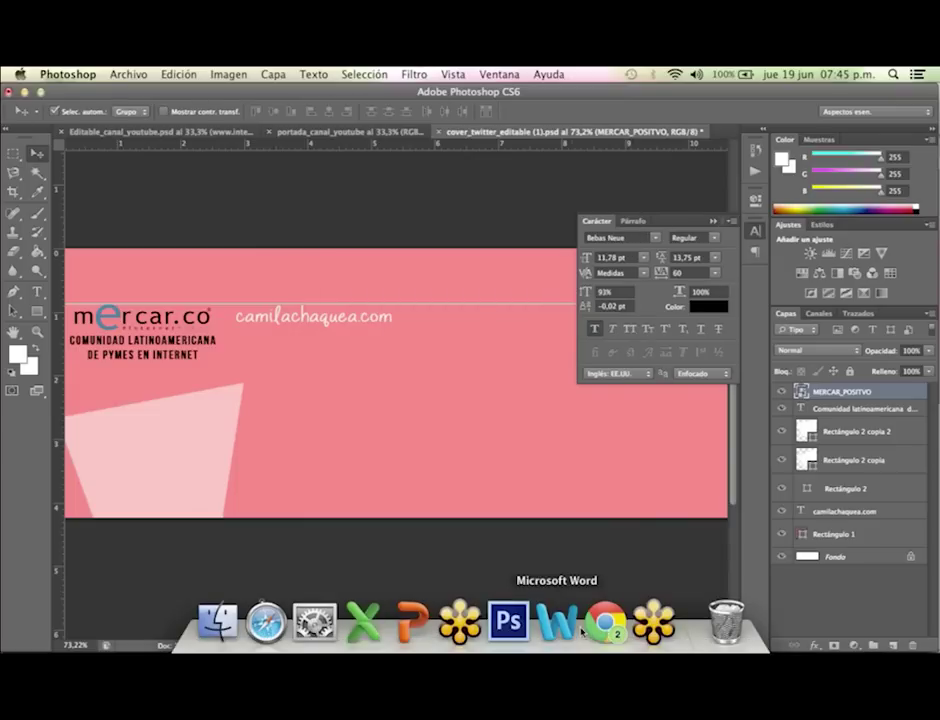
left_click(598, 628)
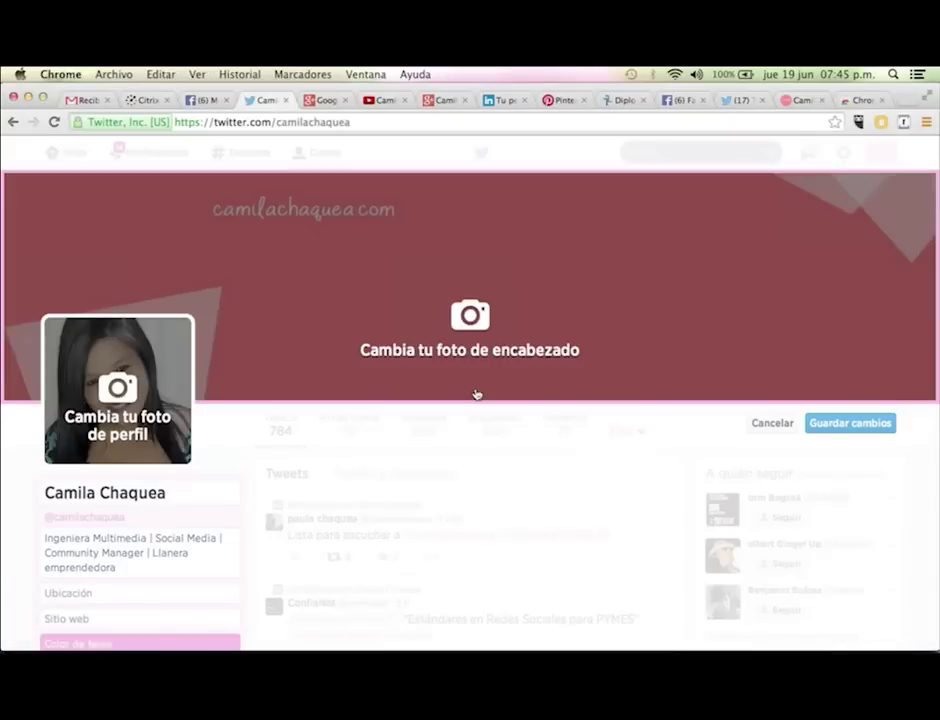
left_click(476, 392)
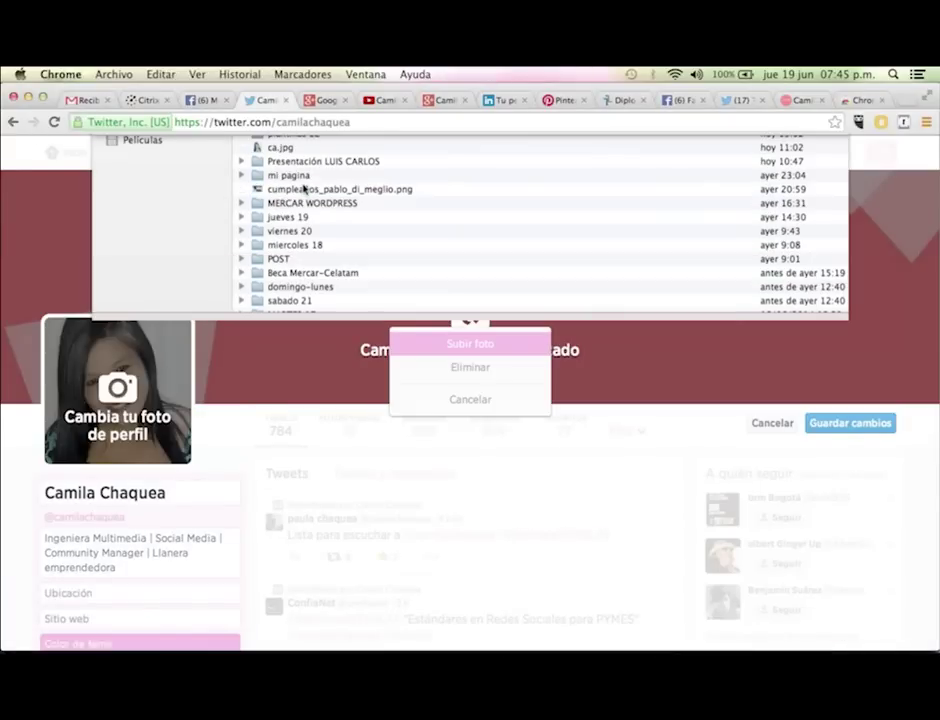
double_click(304, 185)
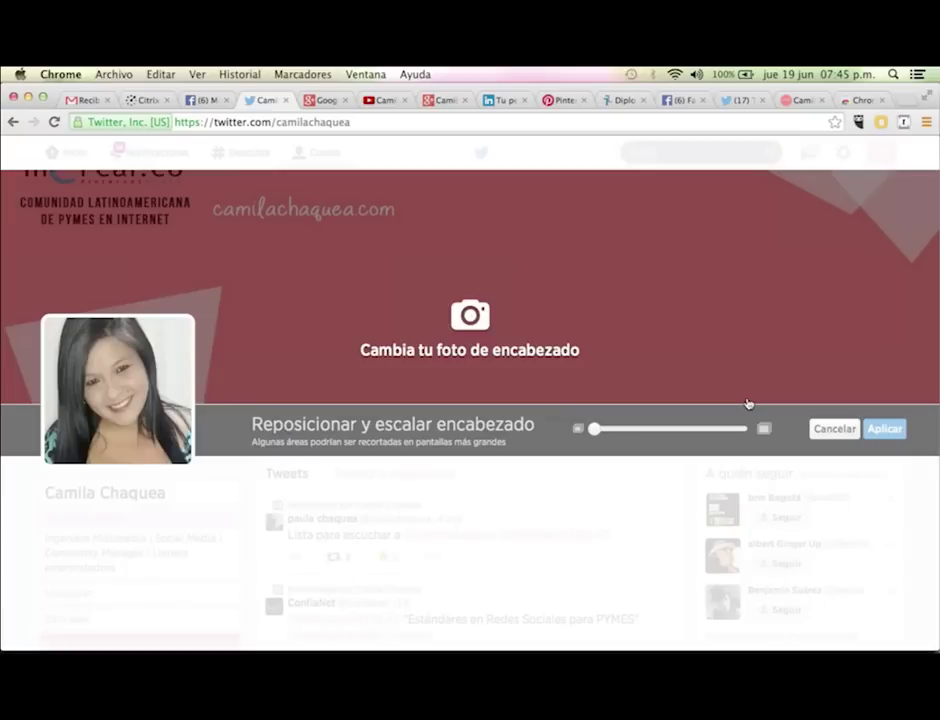
Switch to Photoshop and save the Twitter cover to Escritorio as a JPEG named cover_twitter_editable, without the (1) suffix.
left_click(508, 615)
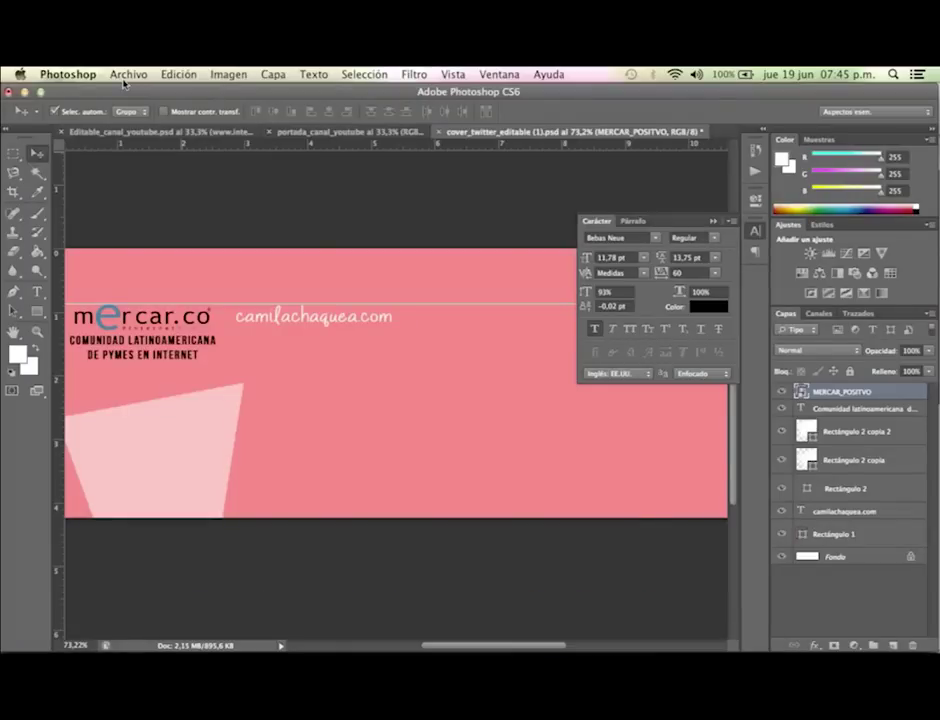
left_click(127, 74)
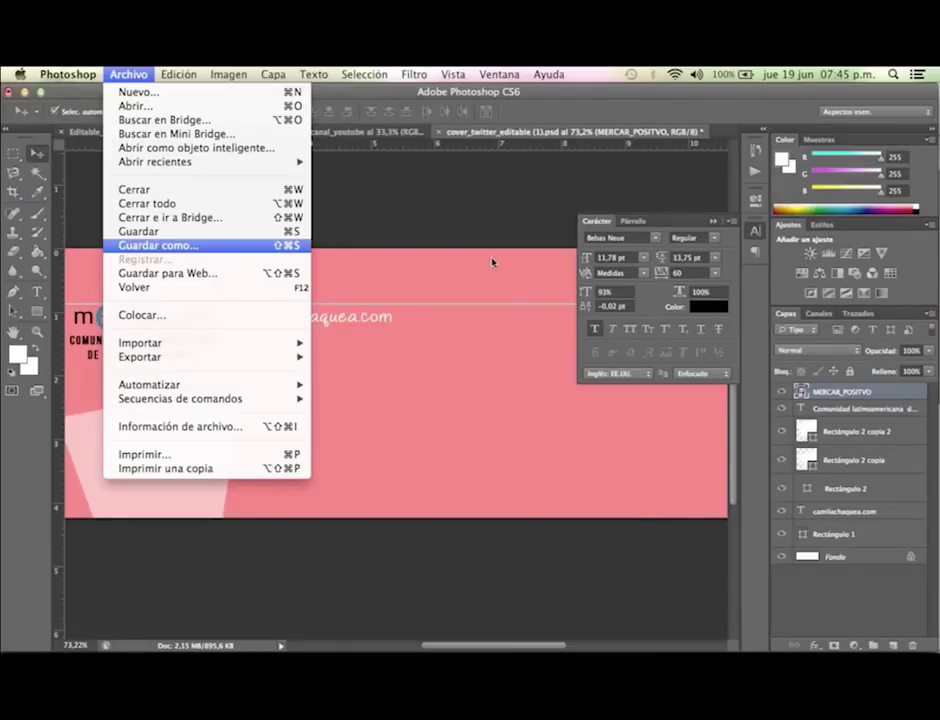
key("Return")
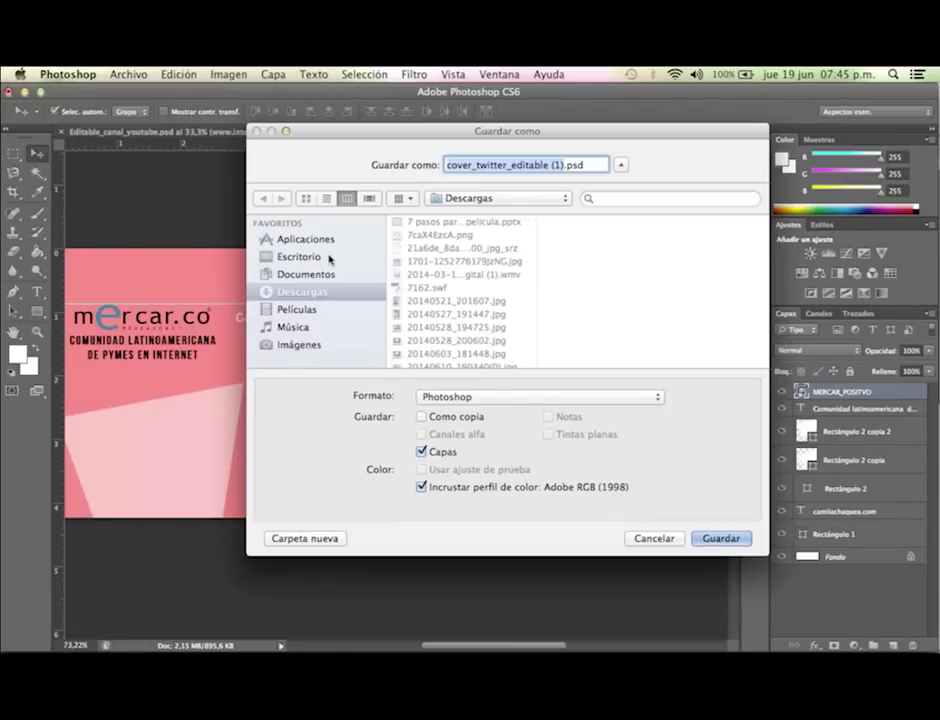
left_click(329, 256)
key("Right")
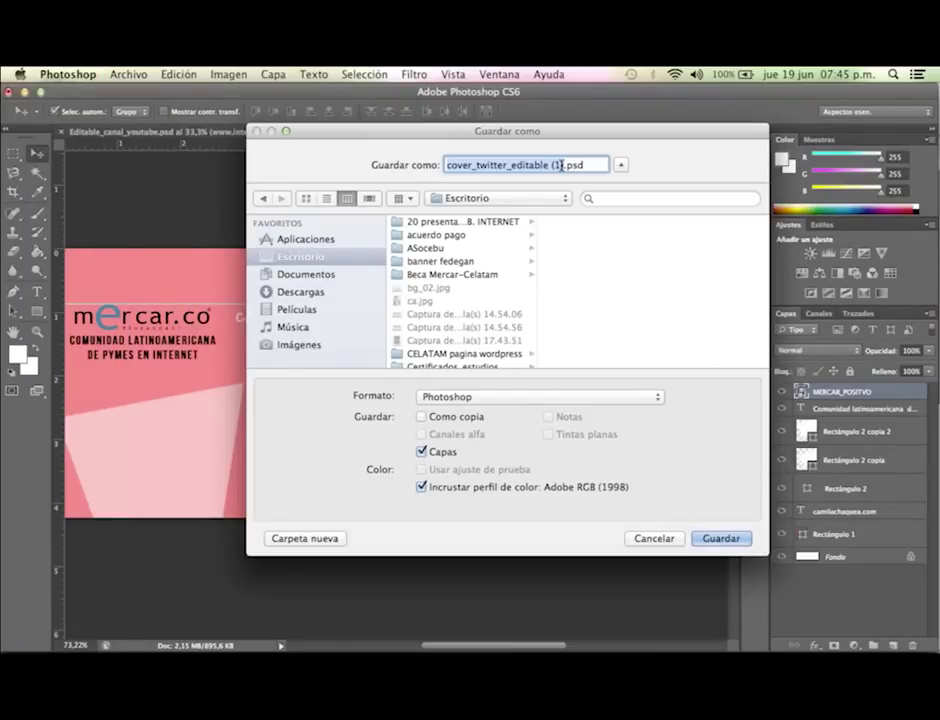
key("BackSpace")
key("BackSpace")
key("BackSpace")
key("BackSpace")
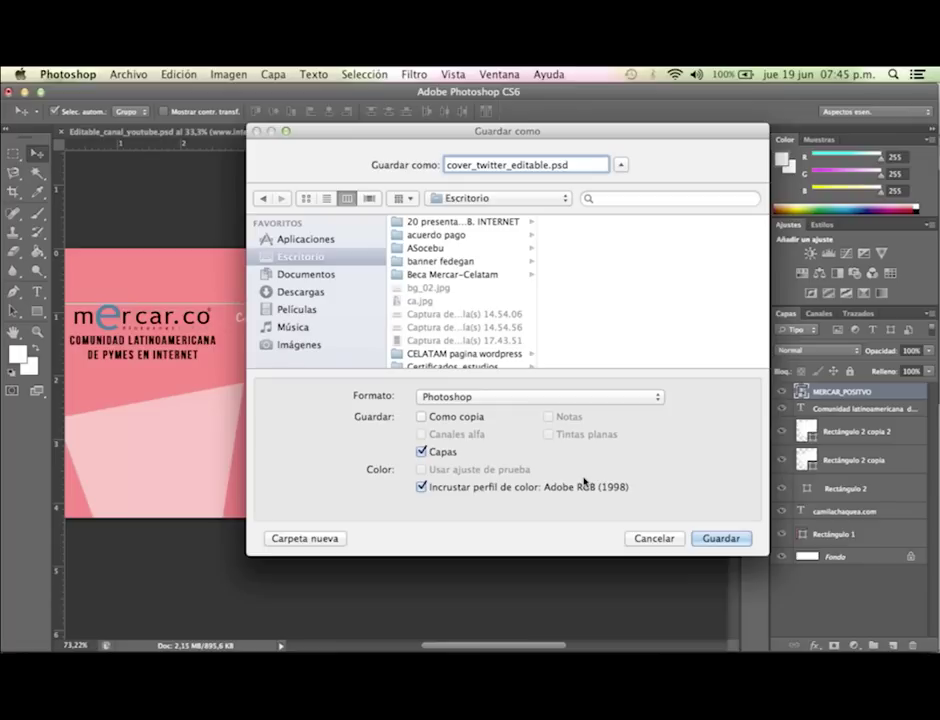
left_click(585, 397)
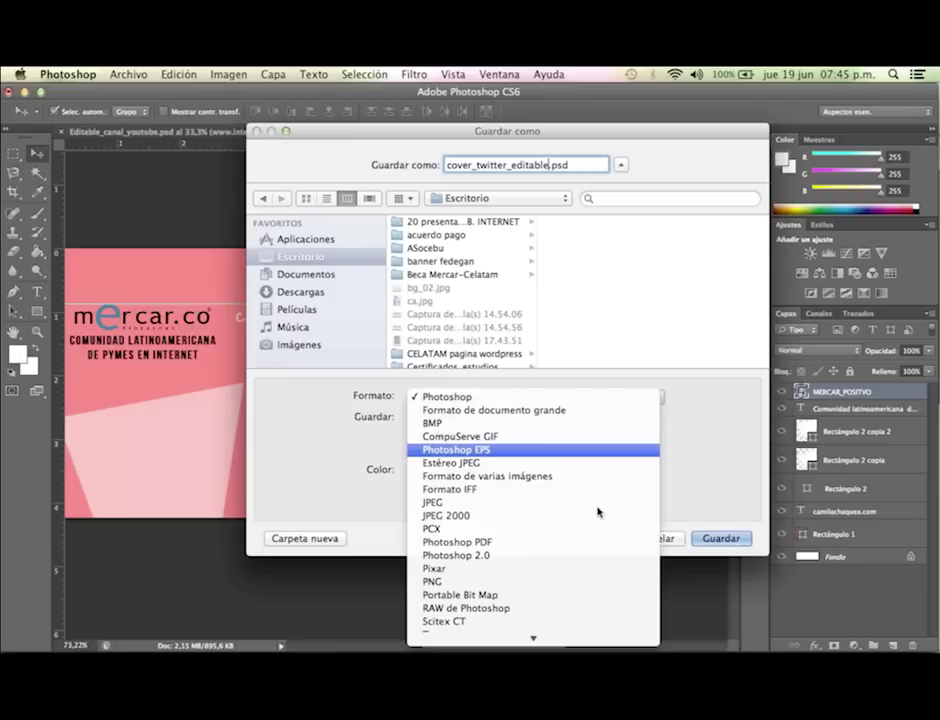
left_click(596, 502)
left_click(703, 540)
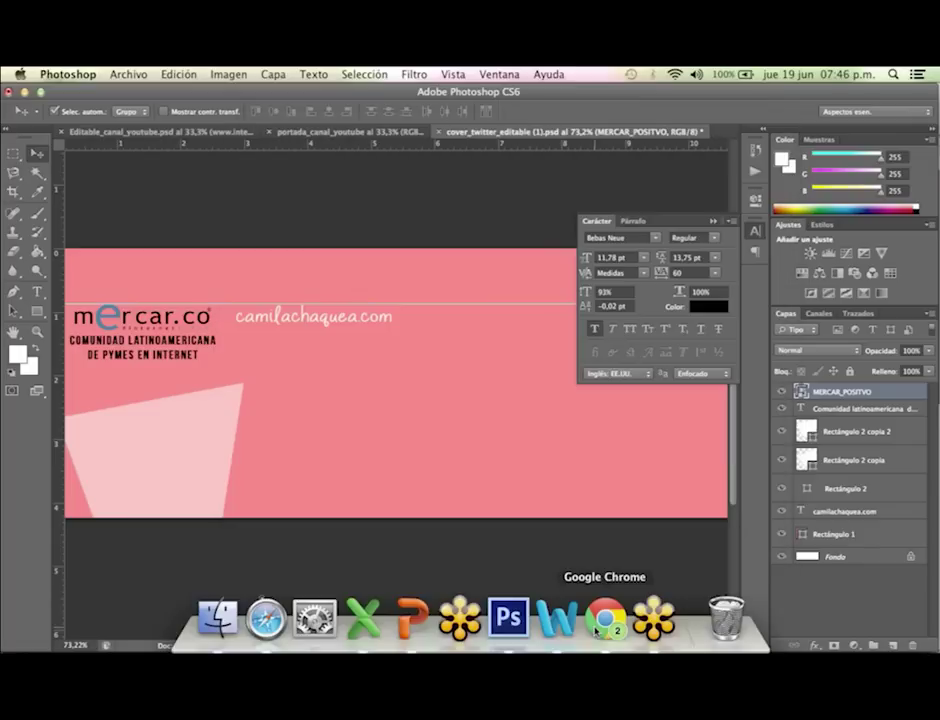
Switch to Chrome, upload the new JPEG as the Twitter header photo, scale it down to the minimum and apply it.
left_click(597, 628)
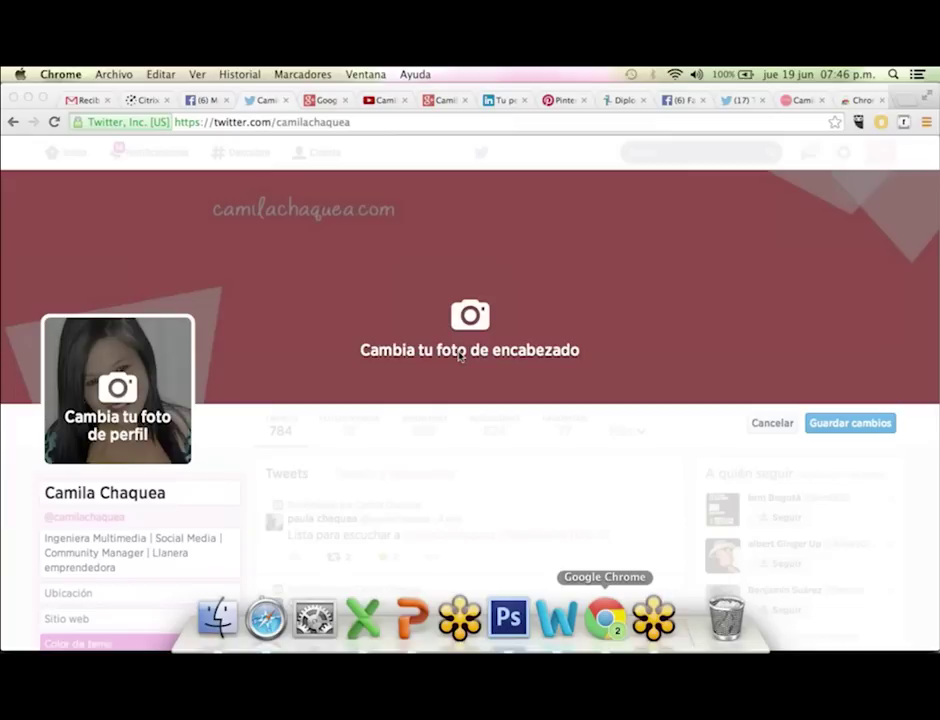
left_click(460, 354)
left_click(459, 350)
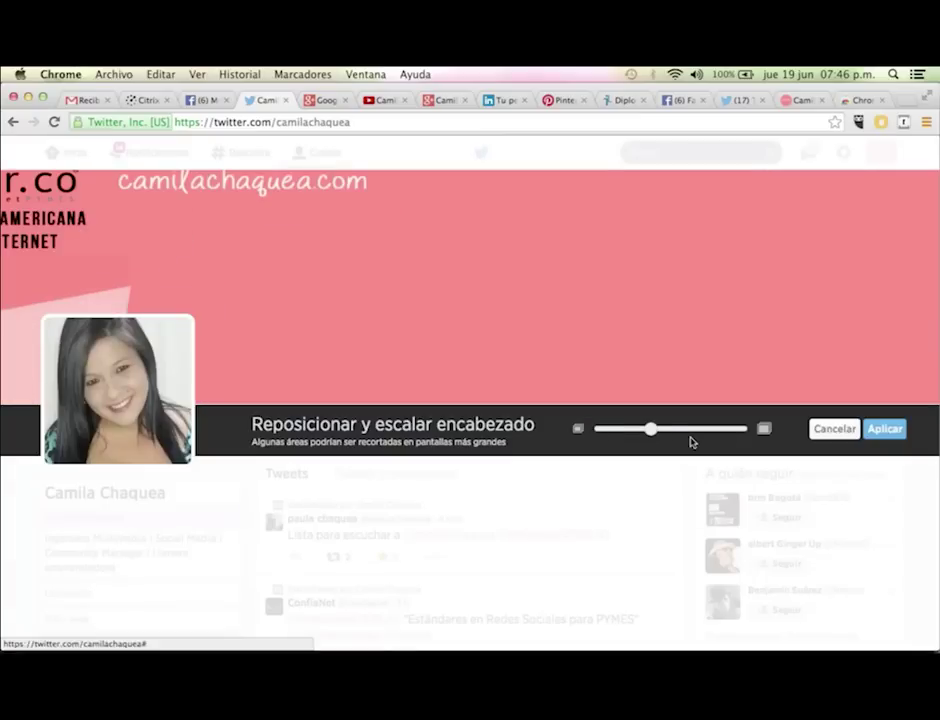
left_click_drag(693, 440, 576, 435)
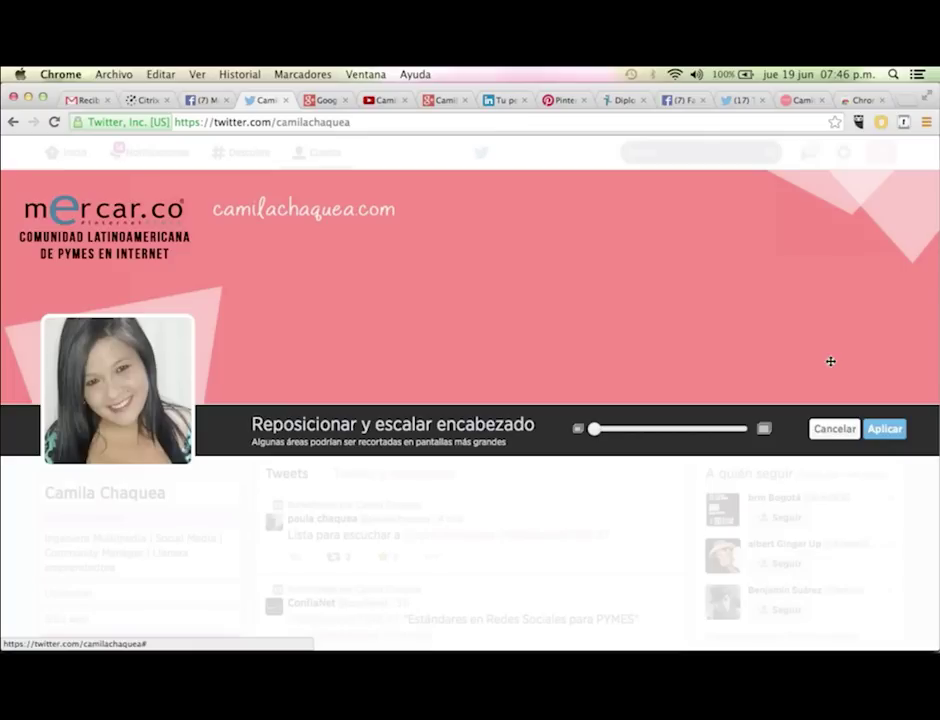
left_click(885, 429)
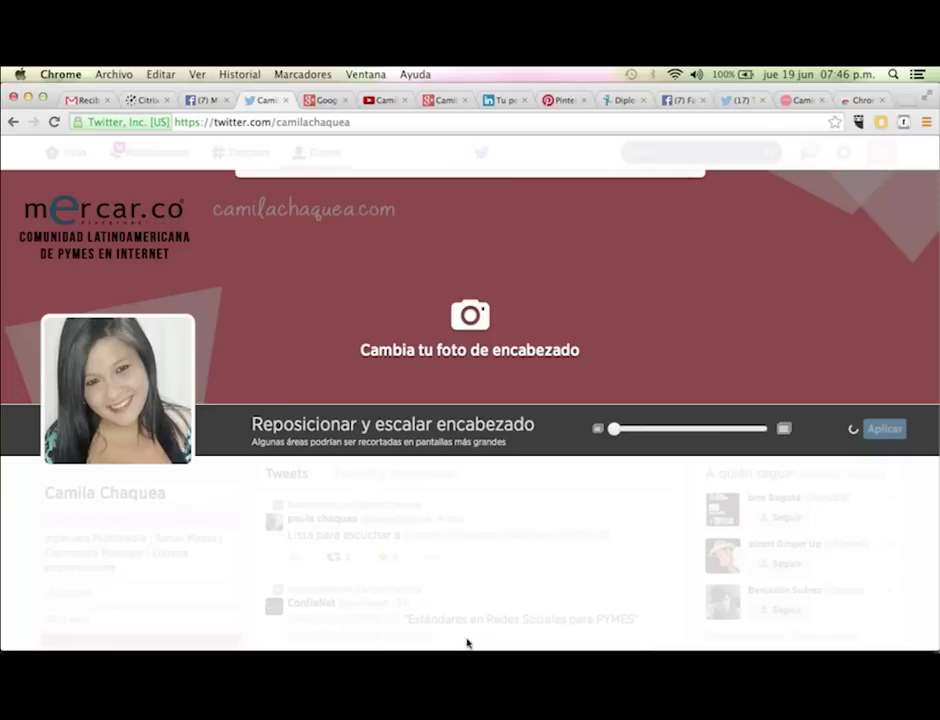
Switch to PowerPoint and start the webinar_estandares.pptx slide show from the Linkedin slide with the Interlat Group page.
mouse_move(467, 645)
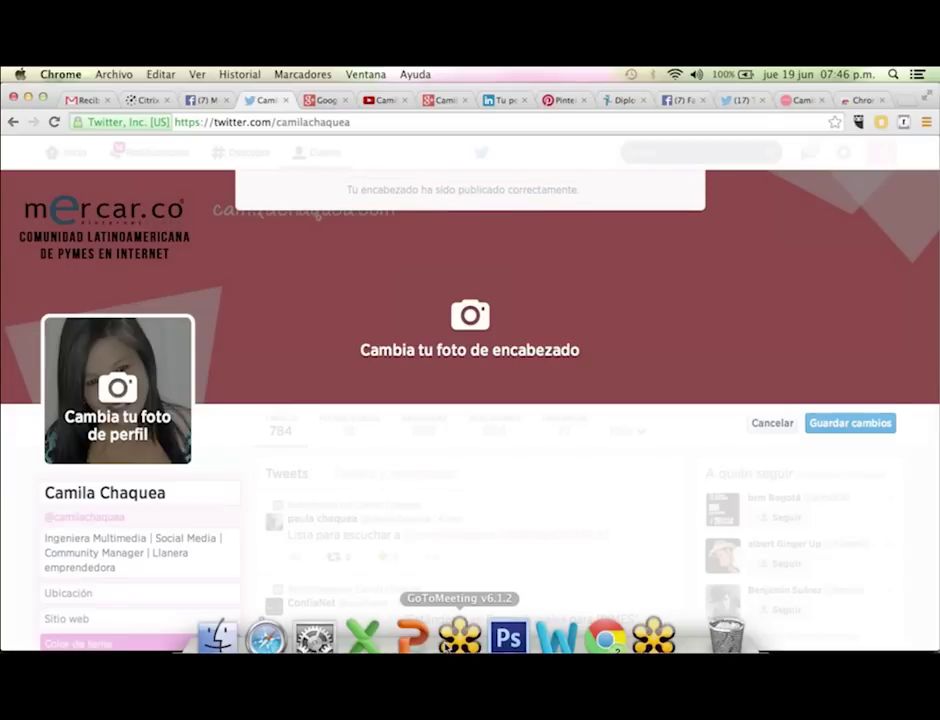
left_click(421, 638)
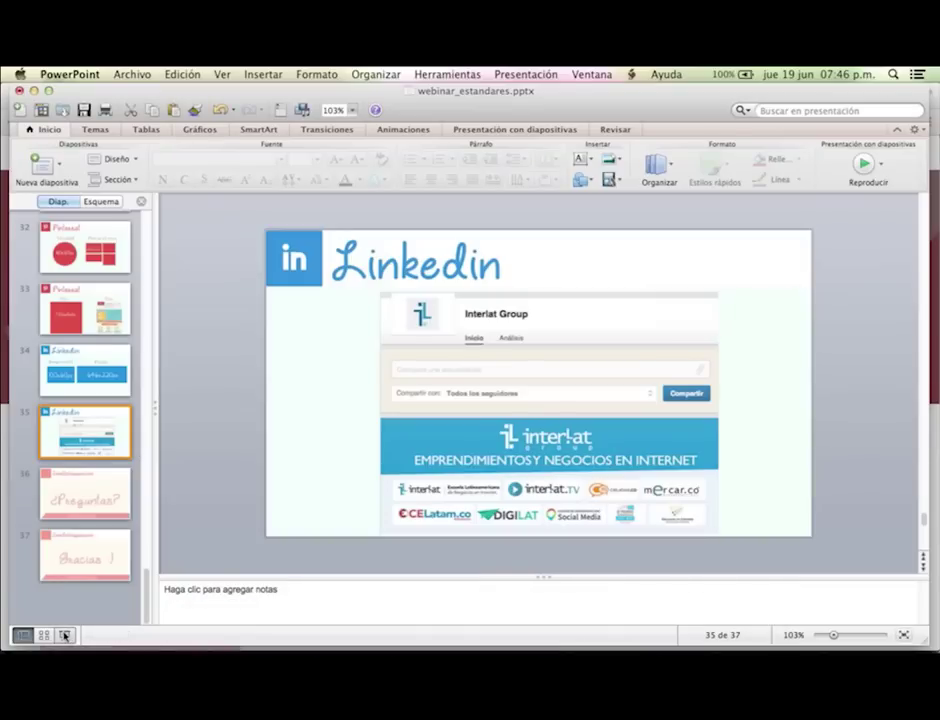
left_click(64, 635)
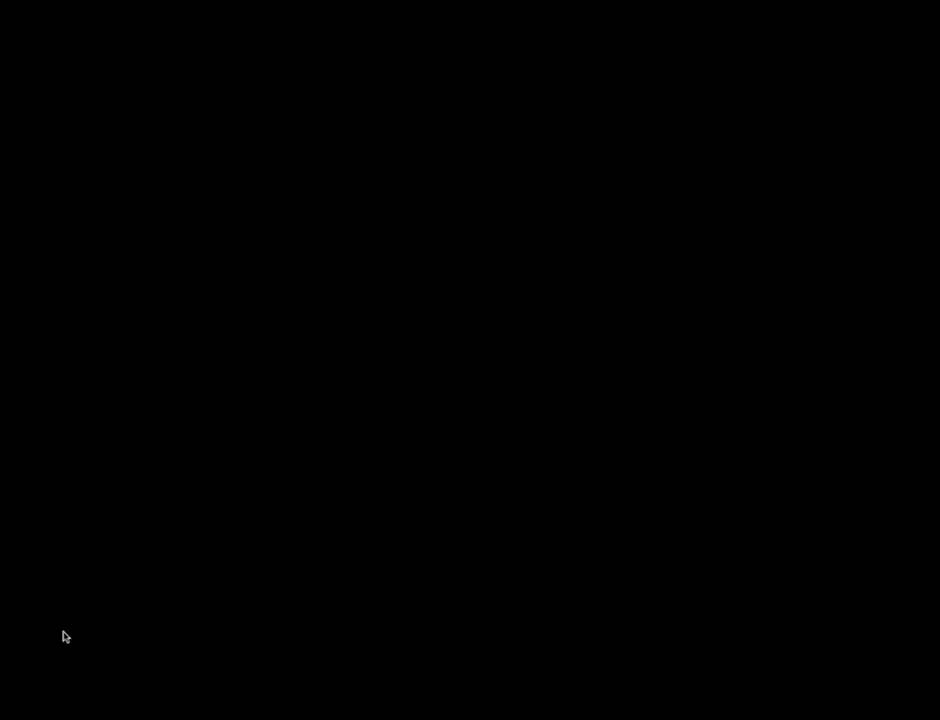